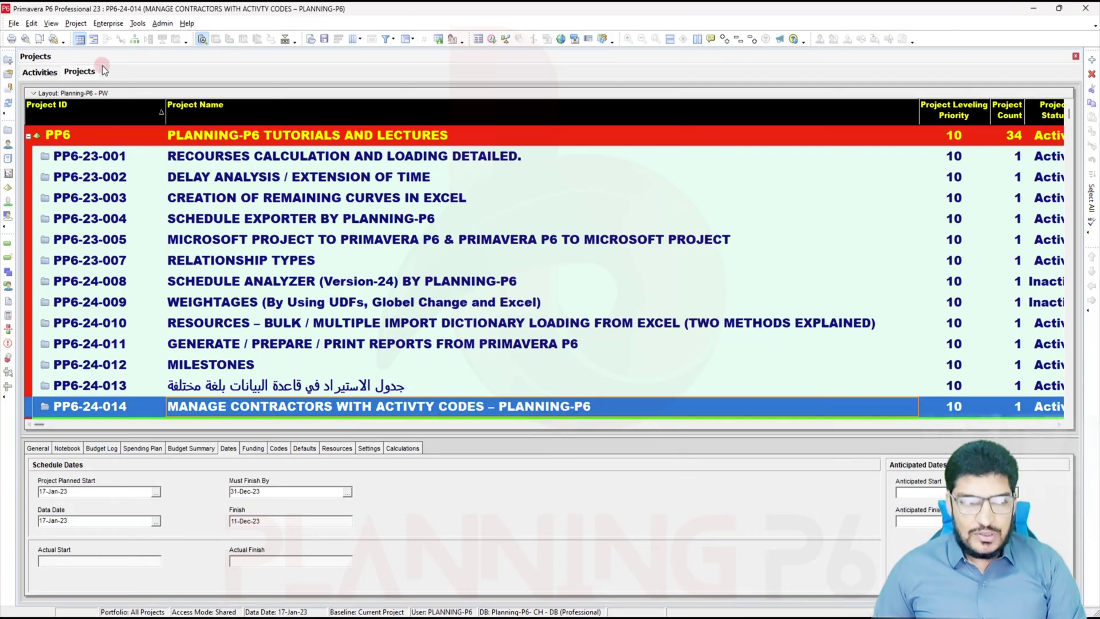
# - Show the activities and Gantt chart of project PP6-24-014
pyautogui.click(49, 75)
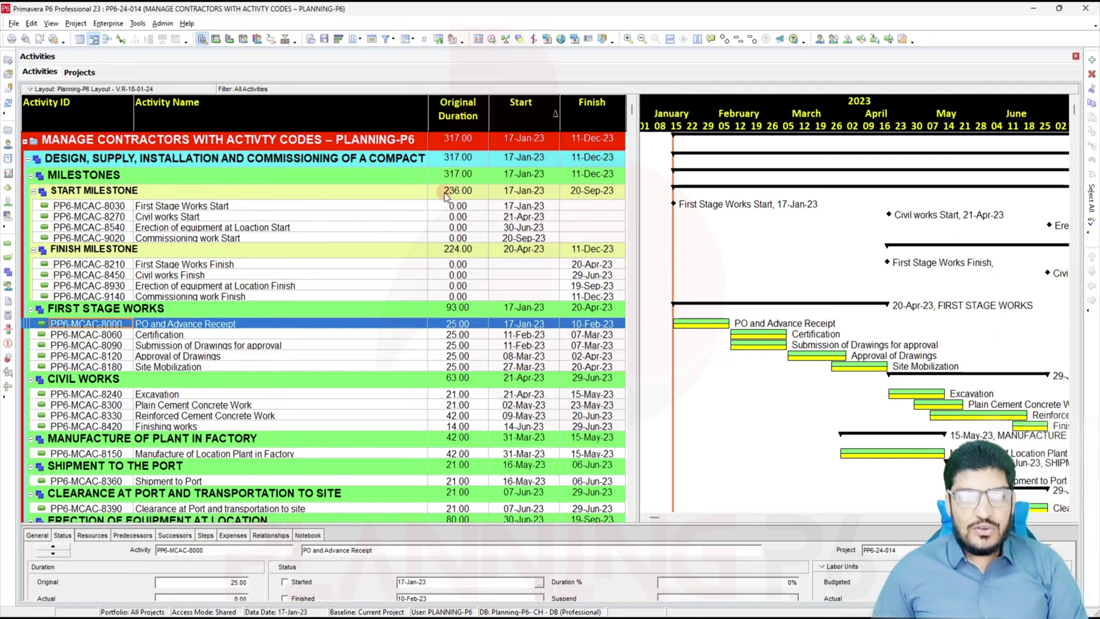
# - Open Enterprise Activity Codes at project scope and dismiss the 'no project activity codes' message
pyautogui.click(119, 26)
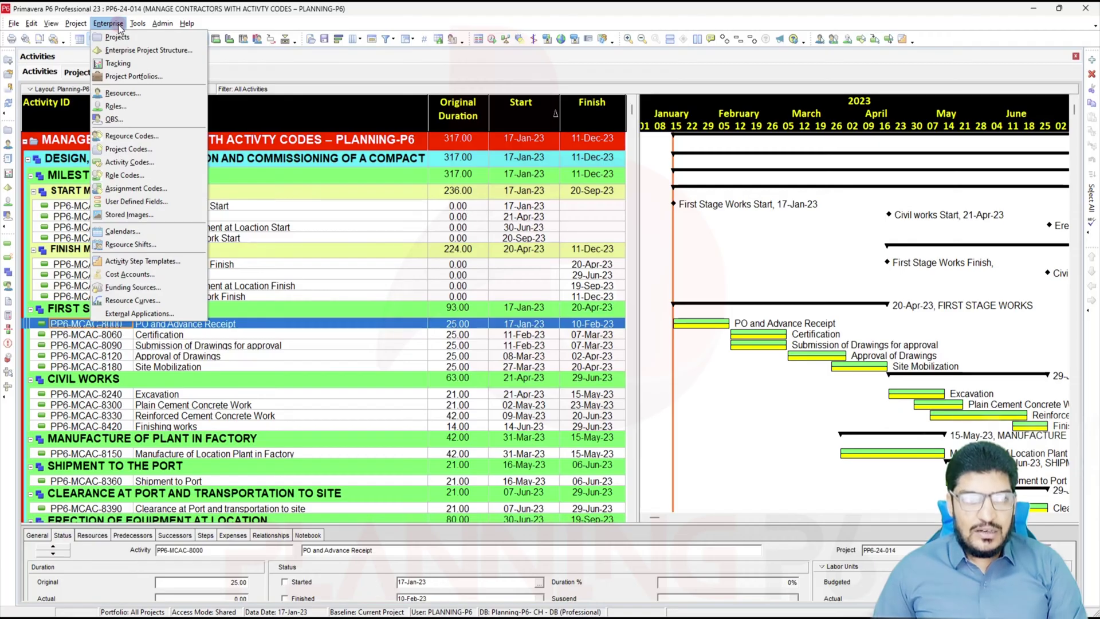
pyautogui.click(152, 162)
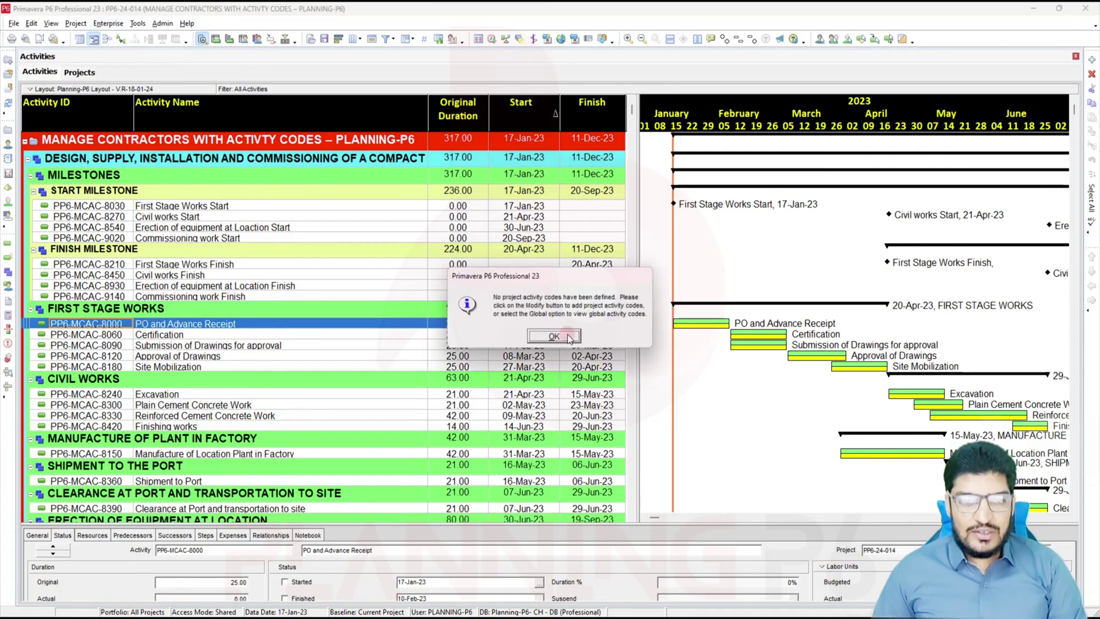
pyautogui.click(548, 336)
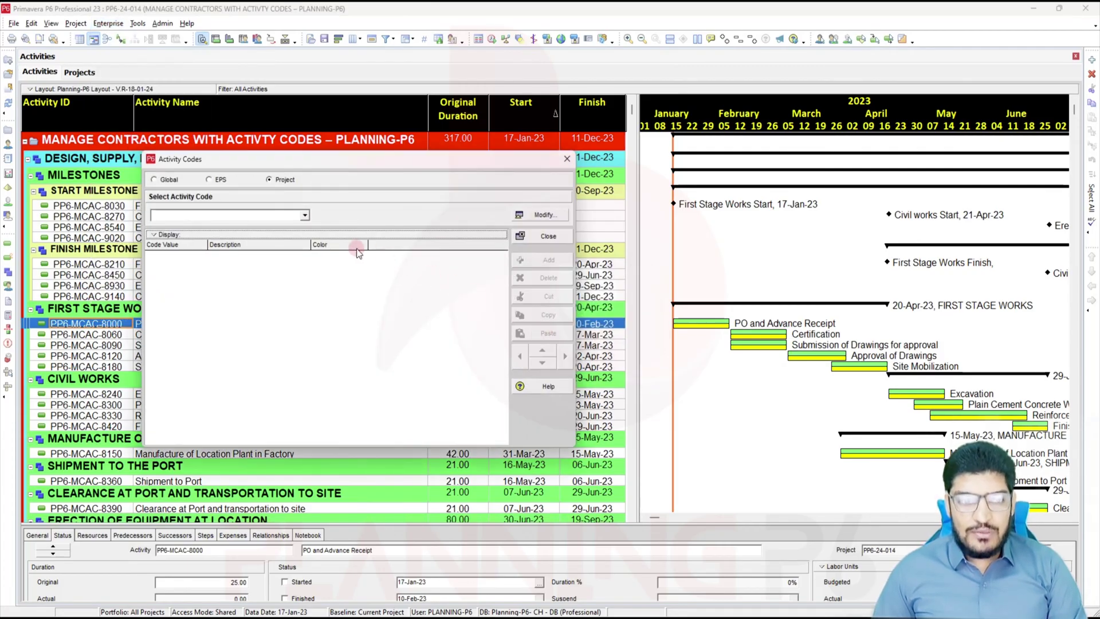
pyautogui.click(195, 103)
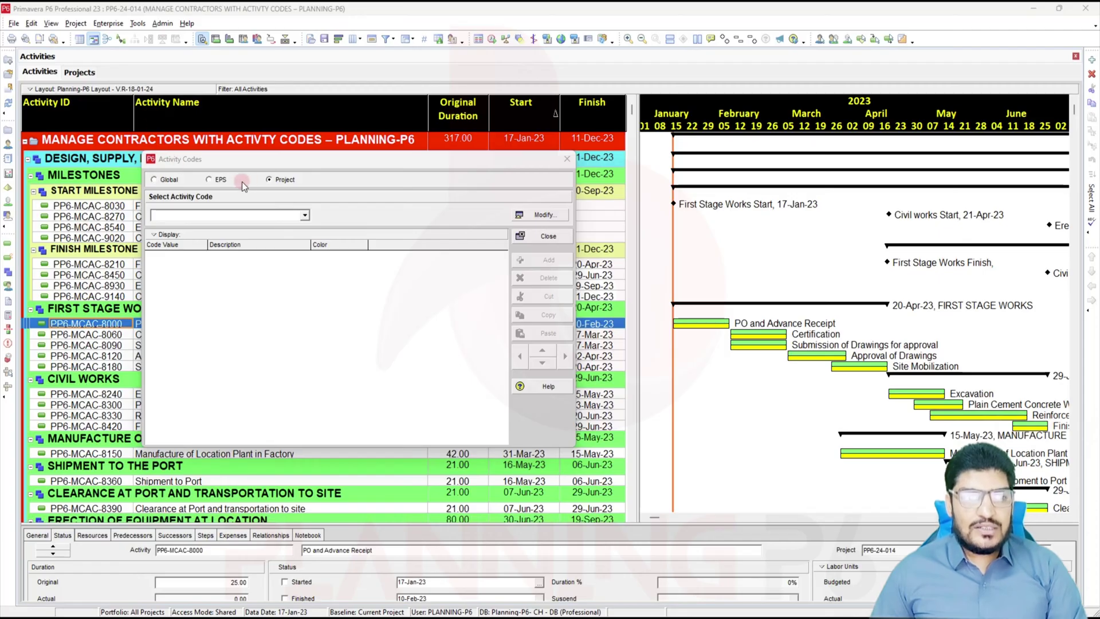
pyautogui.click(210, 180)
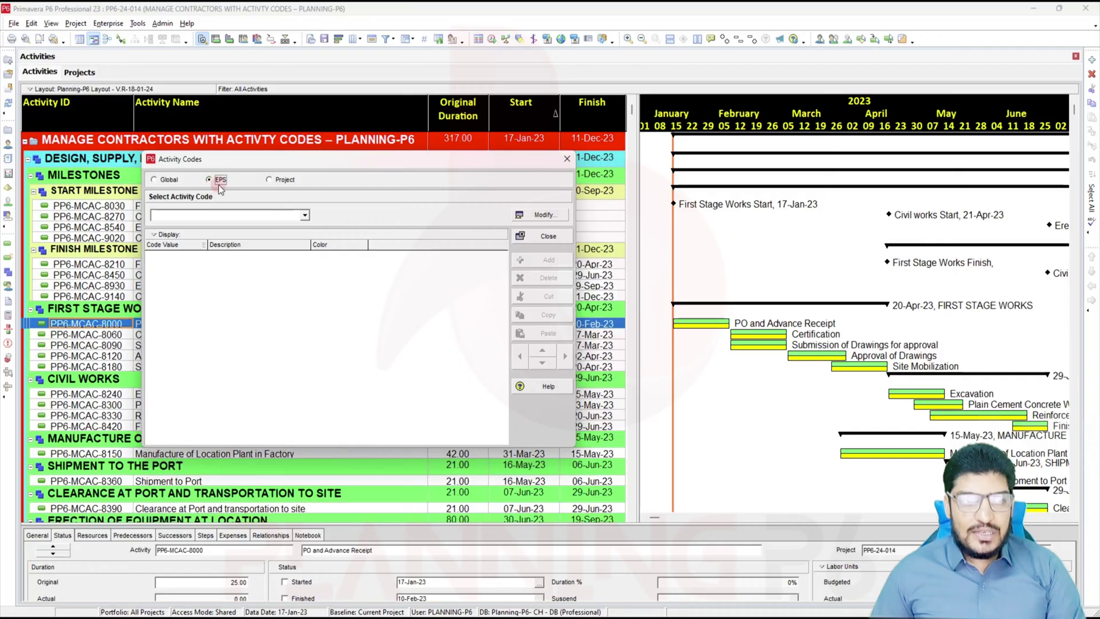
pyautogui.click(83, 90)
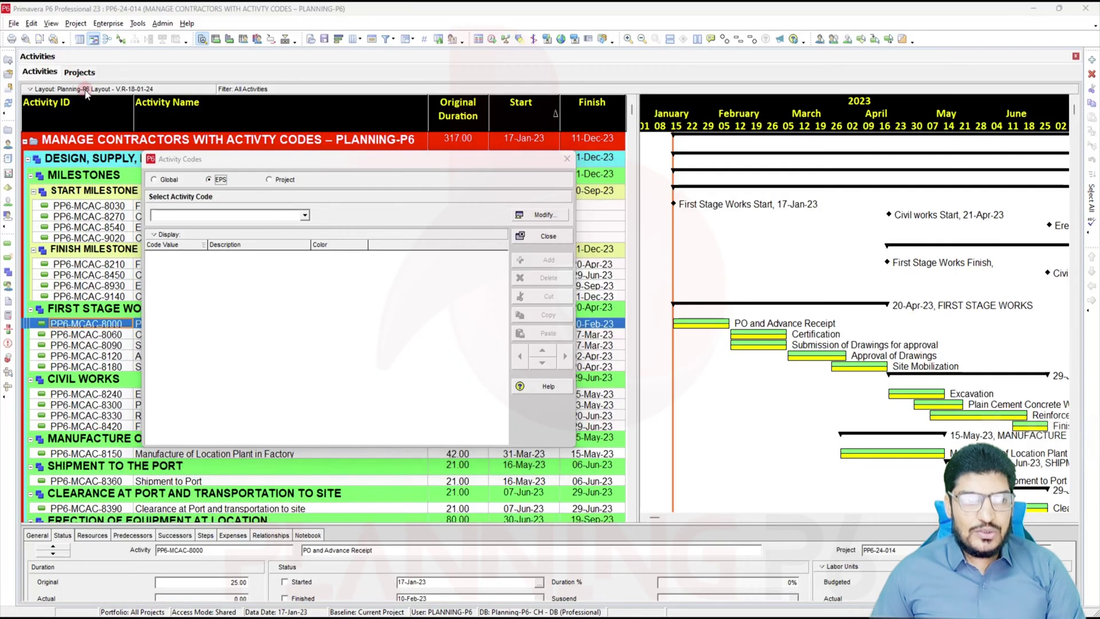
pyautogui.click(567, 159)
pyautogui.click(78, 73)
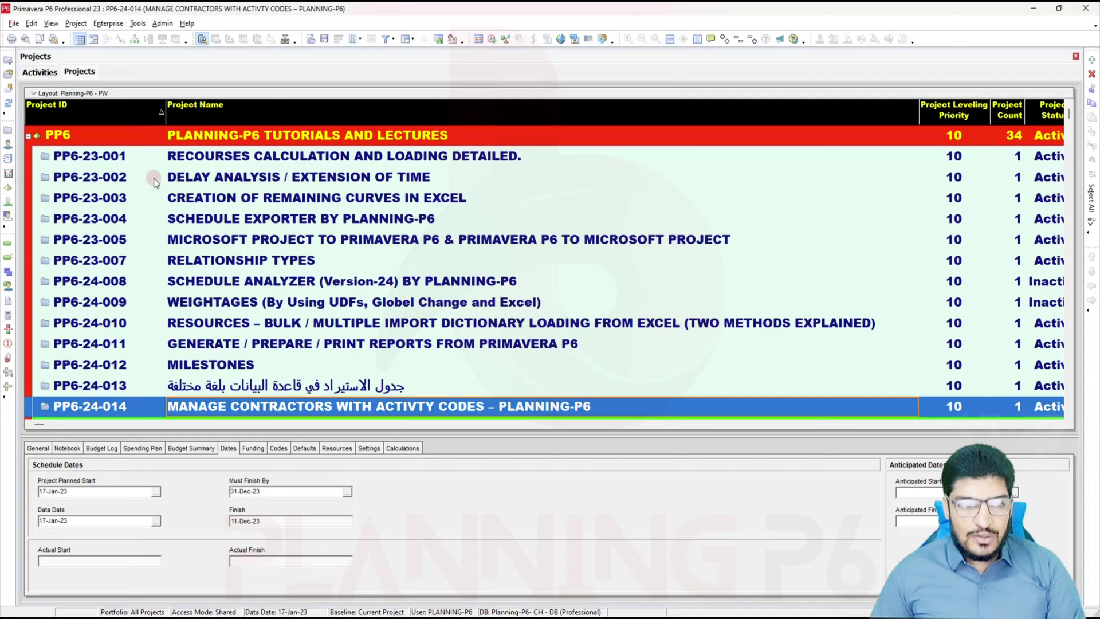
pyautogui.click(39, 72)
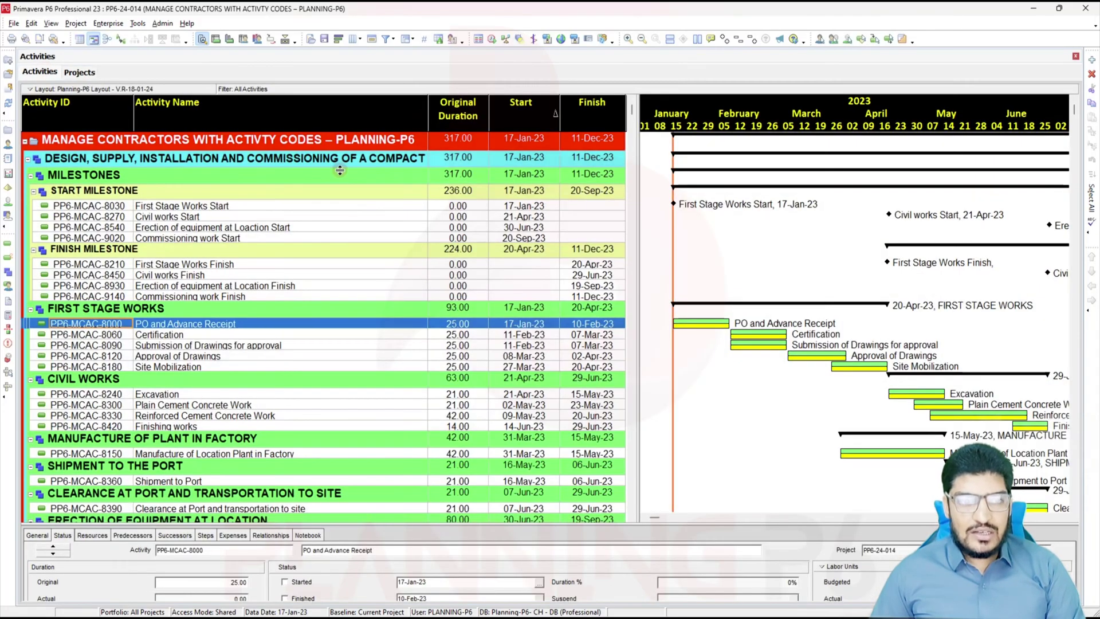
pyautogui.click(109, 23)
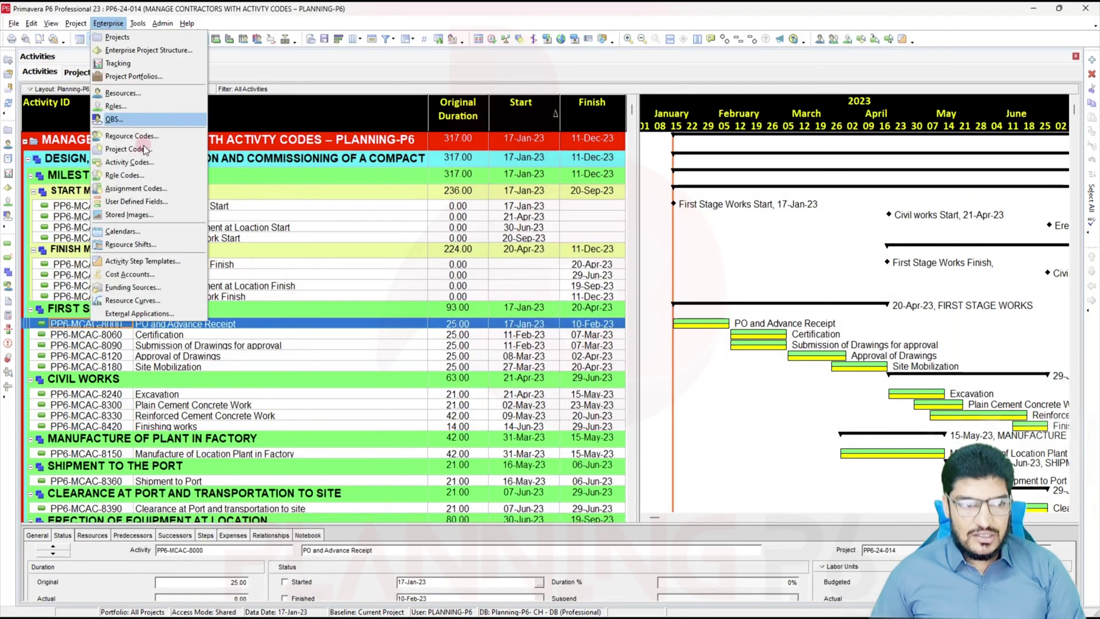
pyautogui.click(137, 162)
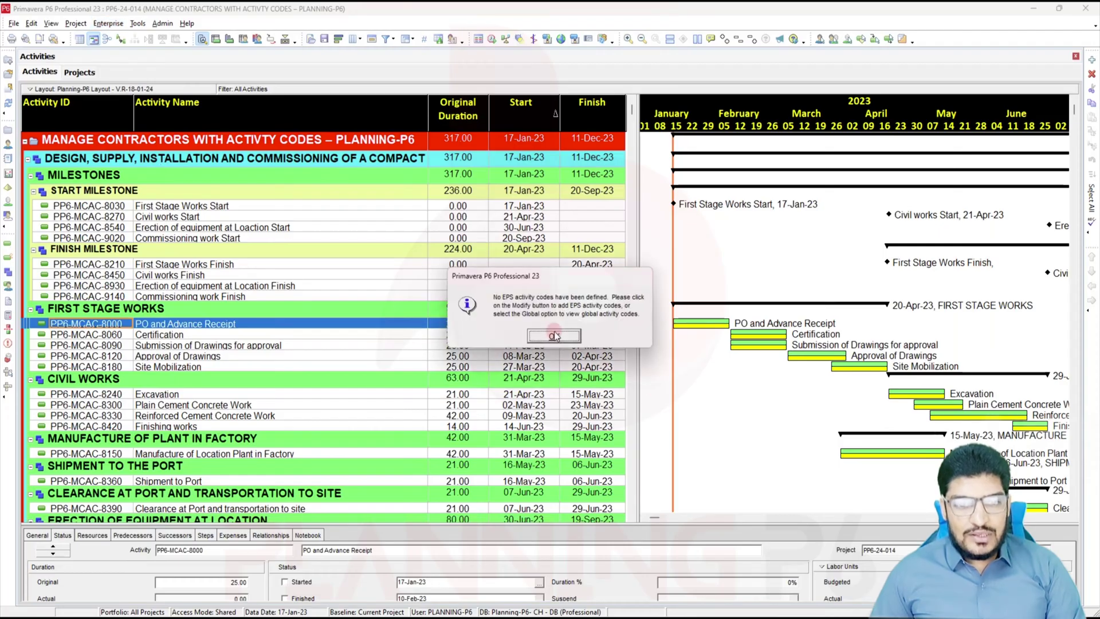
pyautogui.click(554, 337)
pyautogui.click(539, 214)
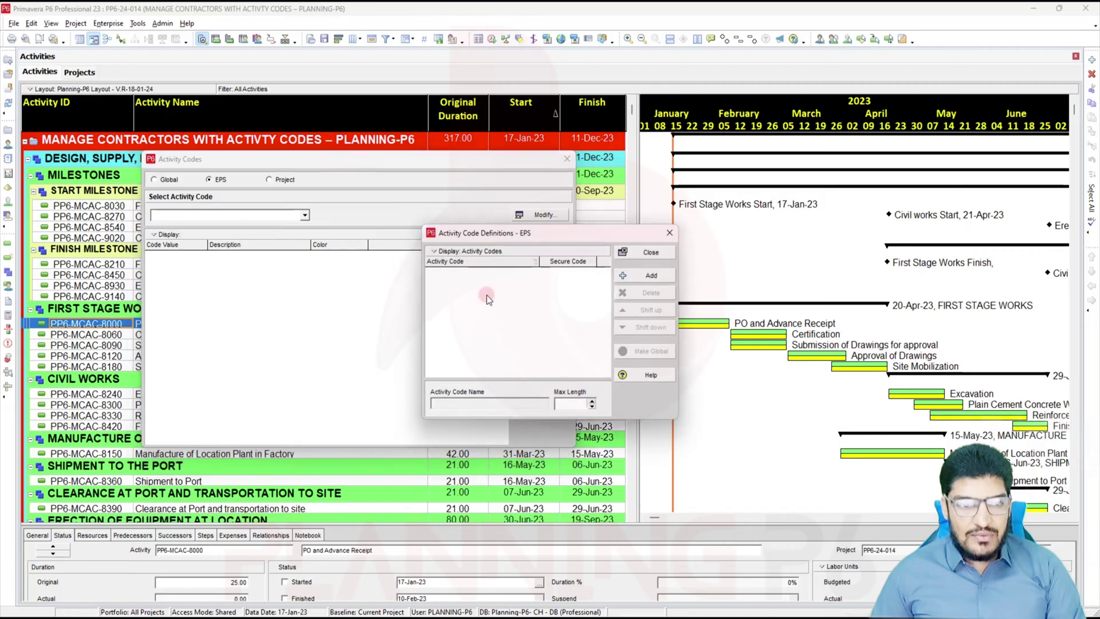
pyautogui.click(653, 276)
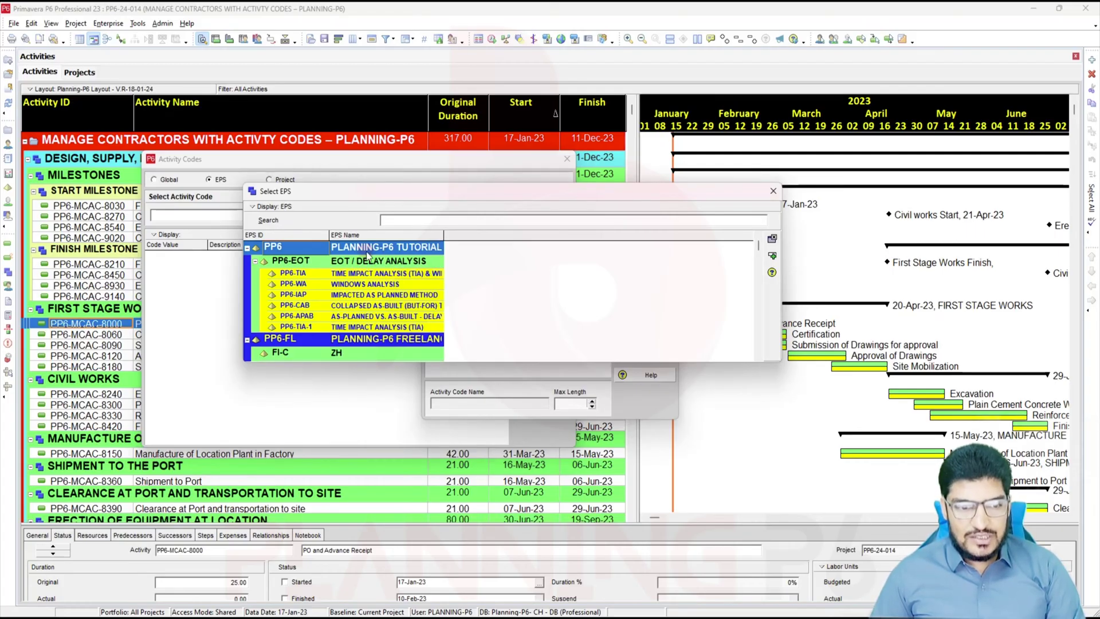
pyautogui.click(773, 190)
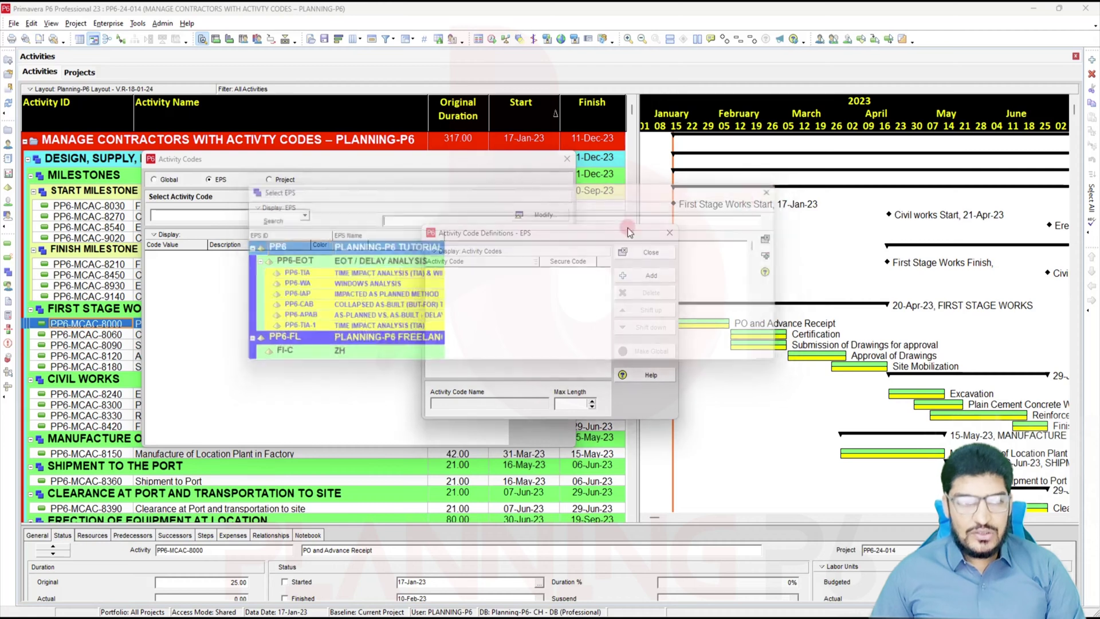
pyautogui.click(666, 232)
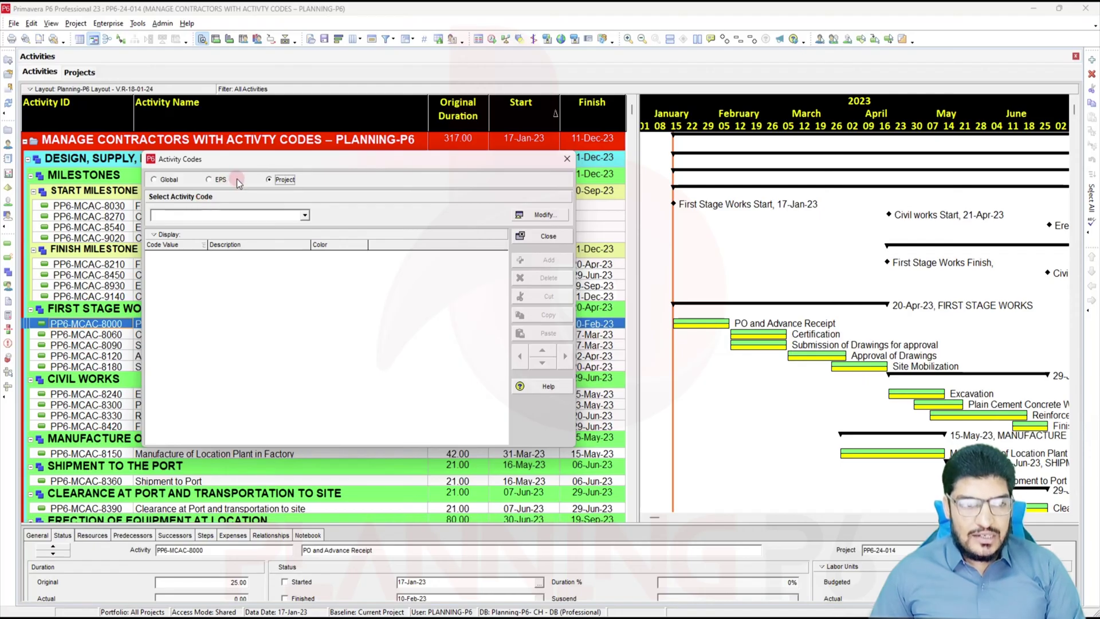
# - Switch the Activity Codes window to Global scope and dismiss the 'no global codes' message
pyautogui.click(154, 179)
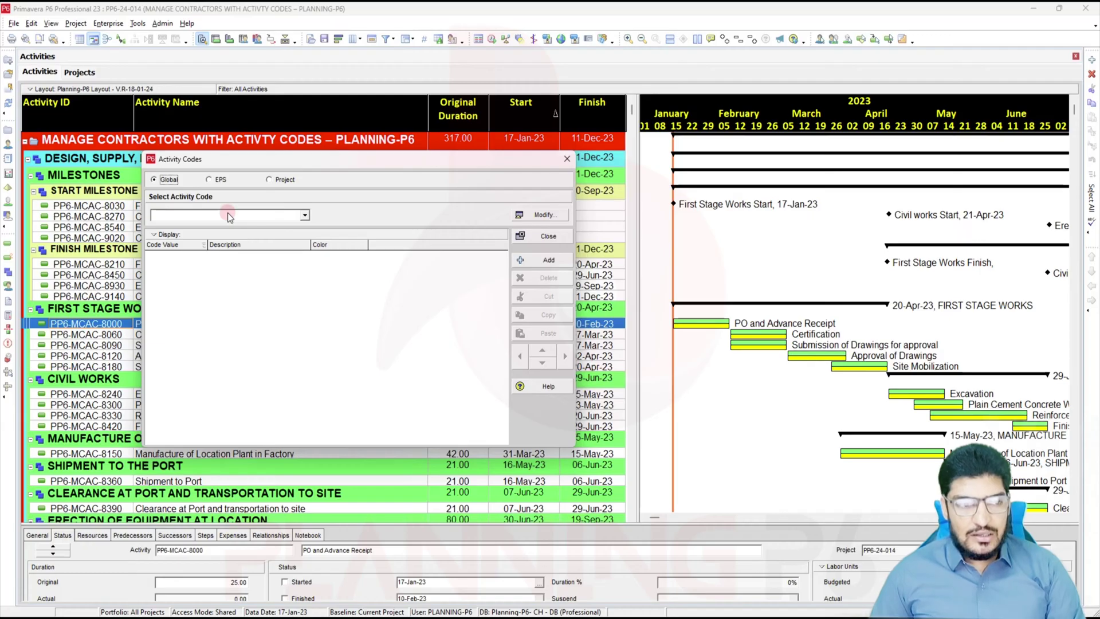
pyautogui.click(166, 214)
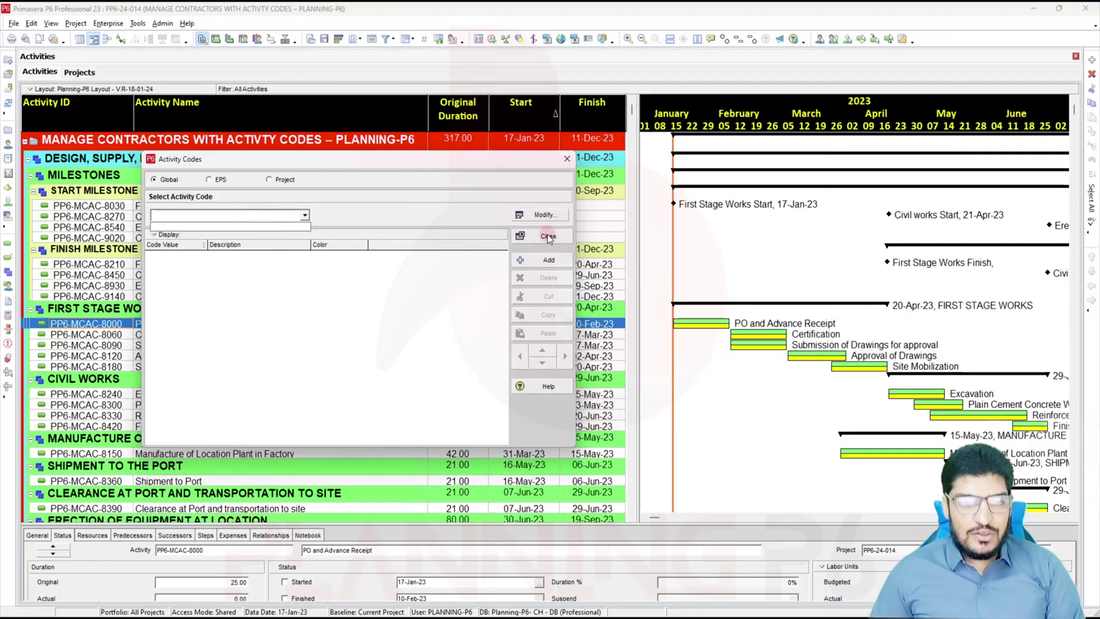
pyautogui.click(524, 259)
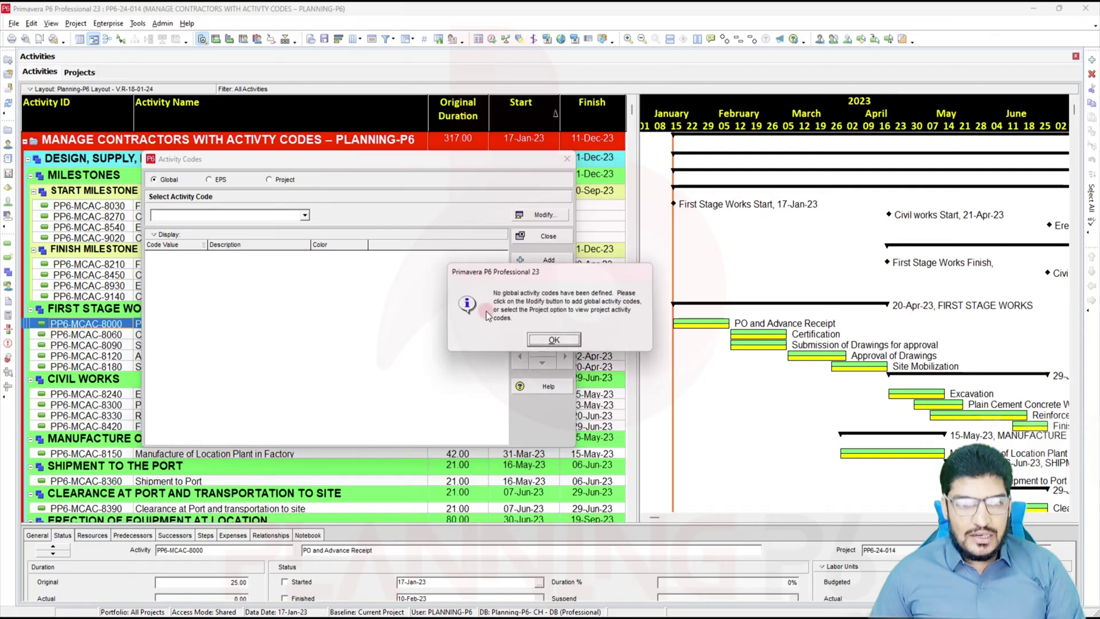
pyautogui.click(551, 339)
# - Create a global activity code named Contractors and select it for adding values
pyautogui.click(549, 213)
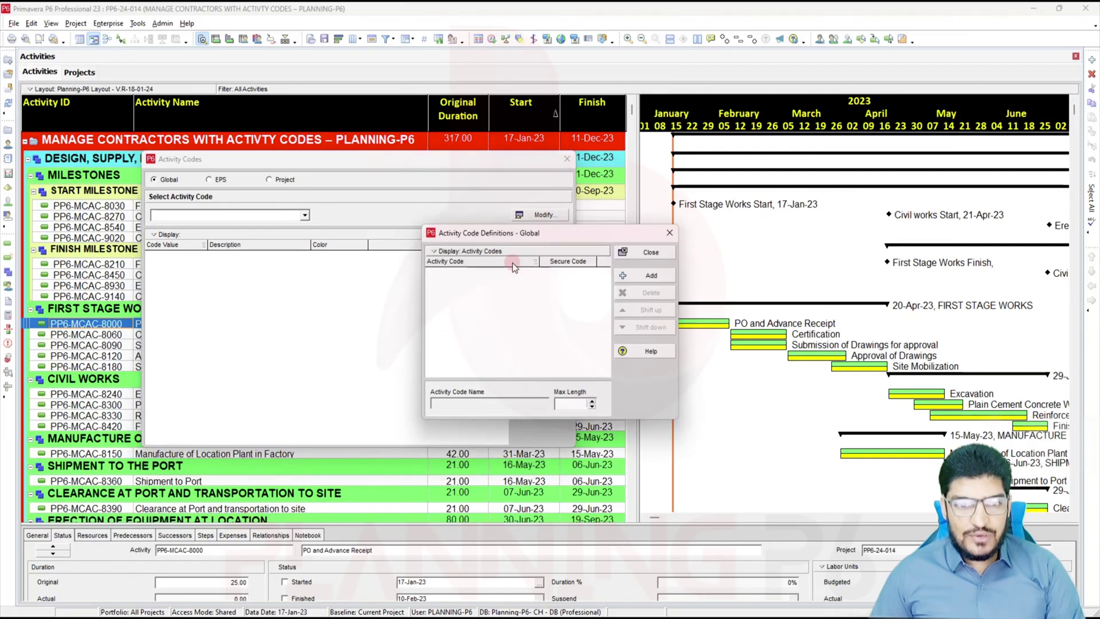
pyautogui.click(641, 274)
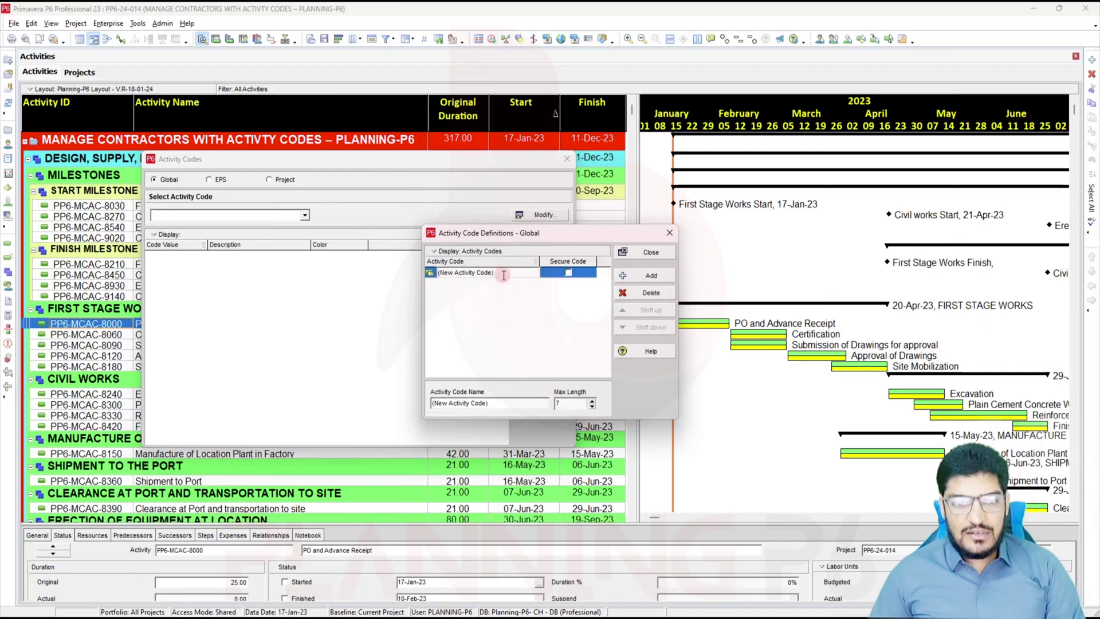
pyautogui.write('Co')
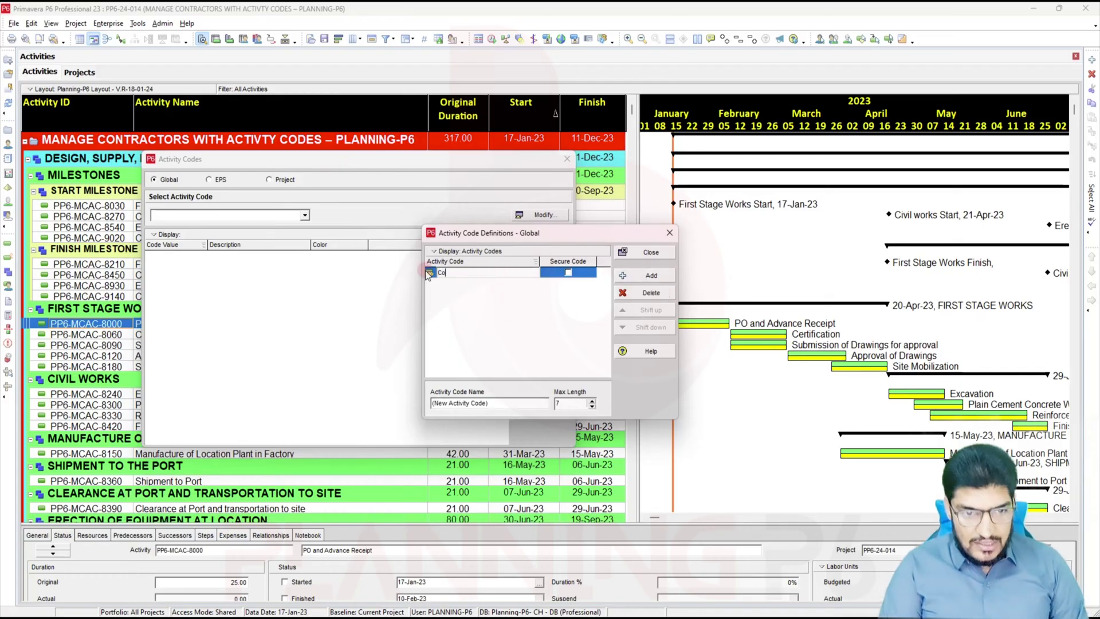
pyautogui.write('ntractors')
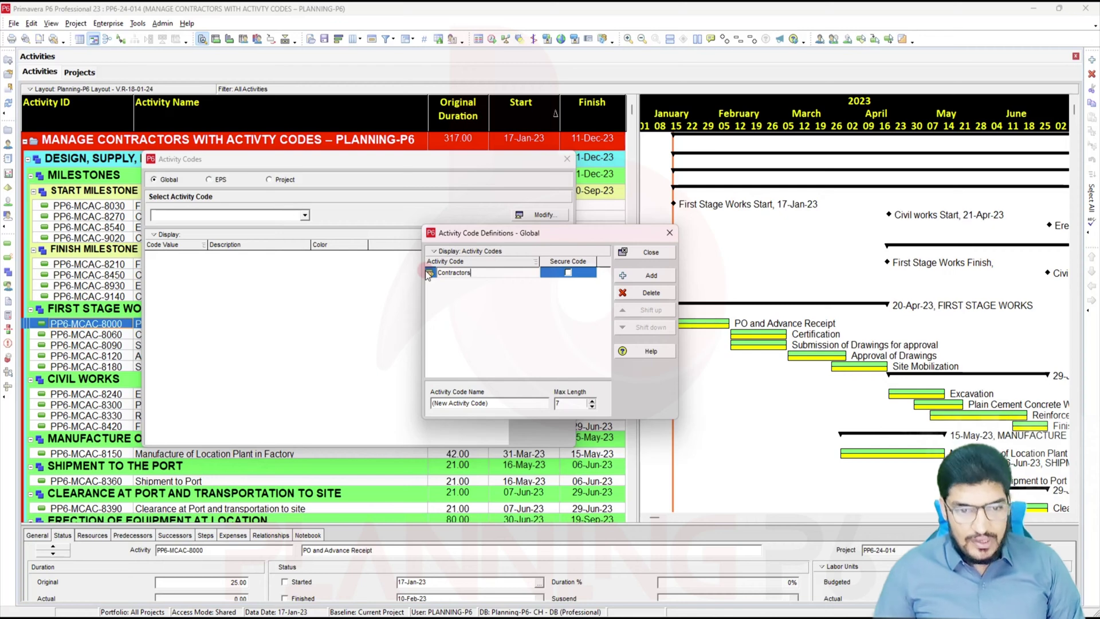
pyautogui.click(656, 256)
pyautogui.click(305, 215)
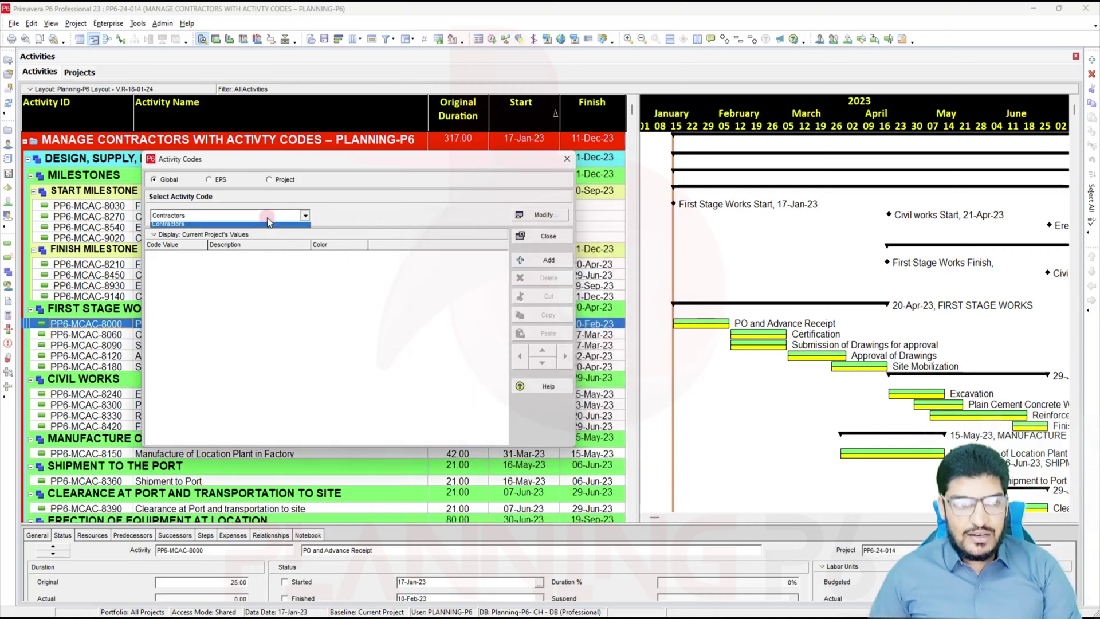
pyautogui.click(226, 227)
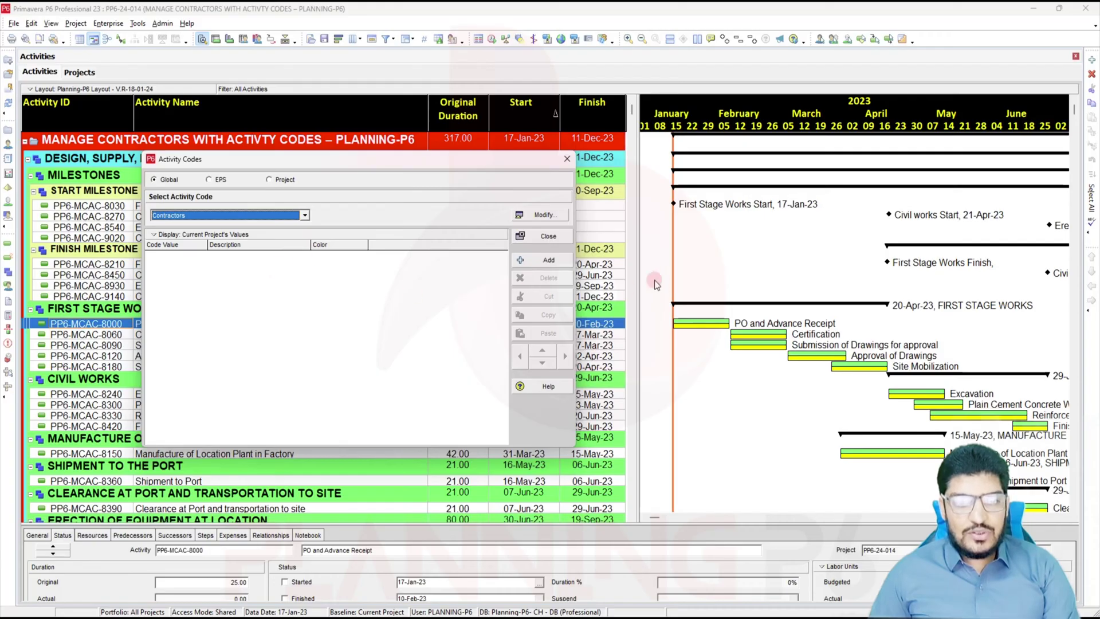
pyautogui.click(528, 260)
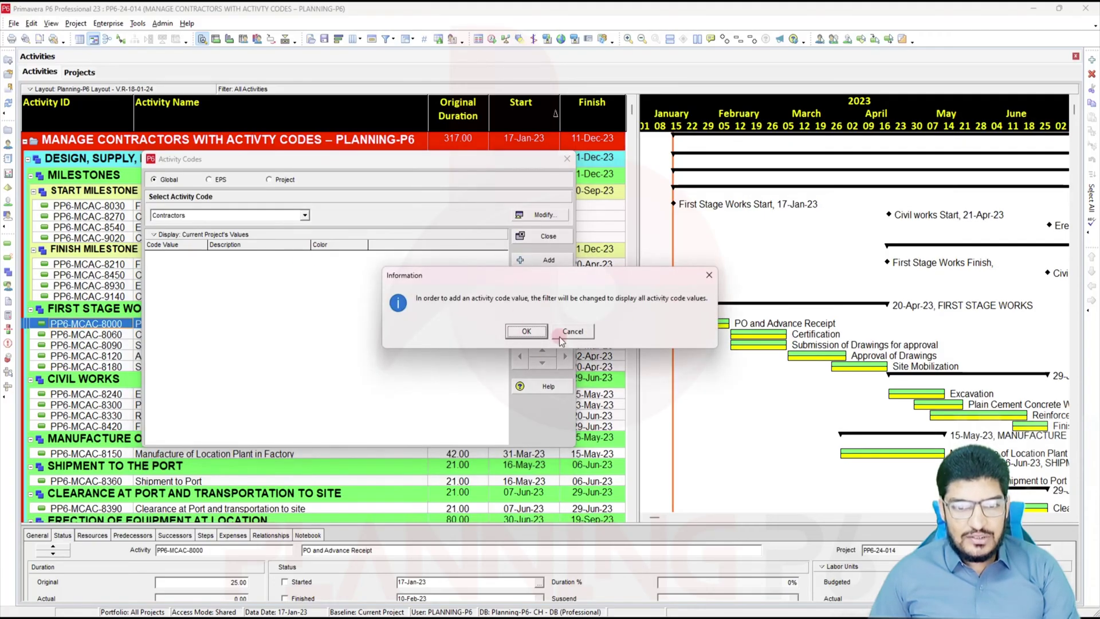
# - Add the Contractors value Cont-01 with the description 'Contractor -001'
pyautogui.click(522, 330)
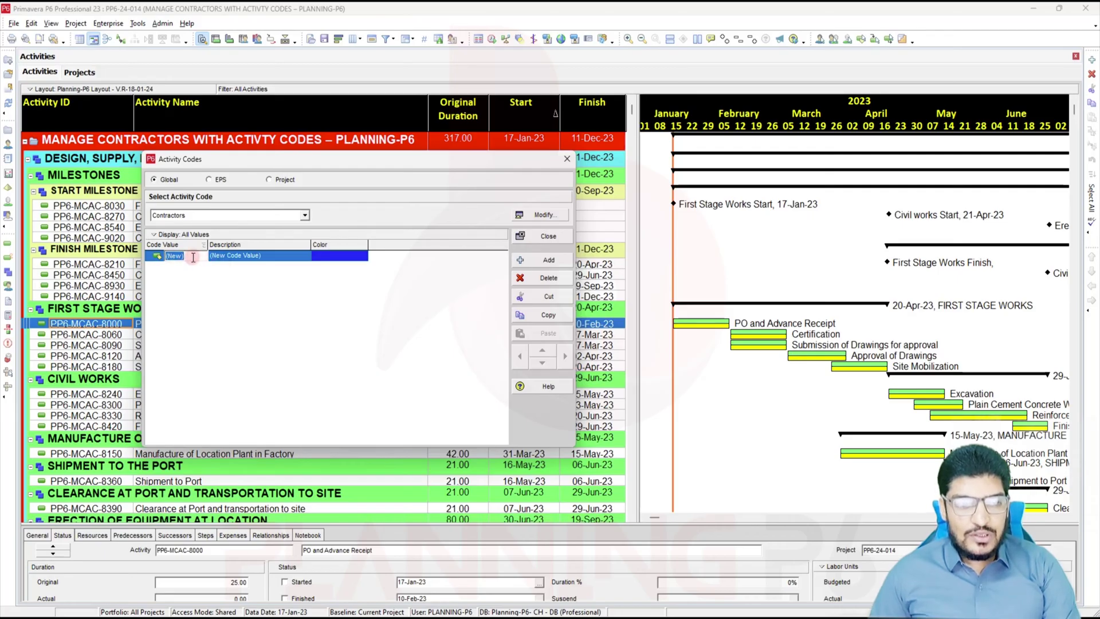
pyautogui.write('c')
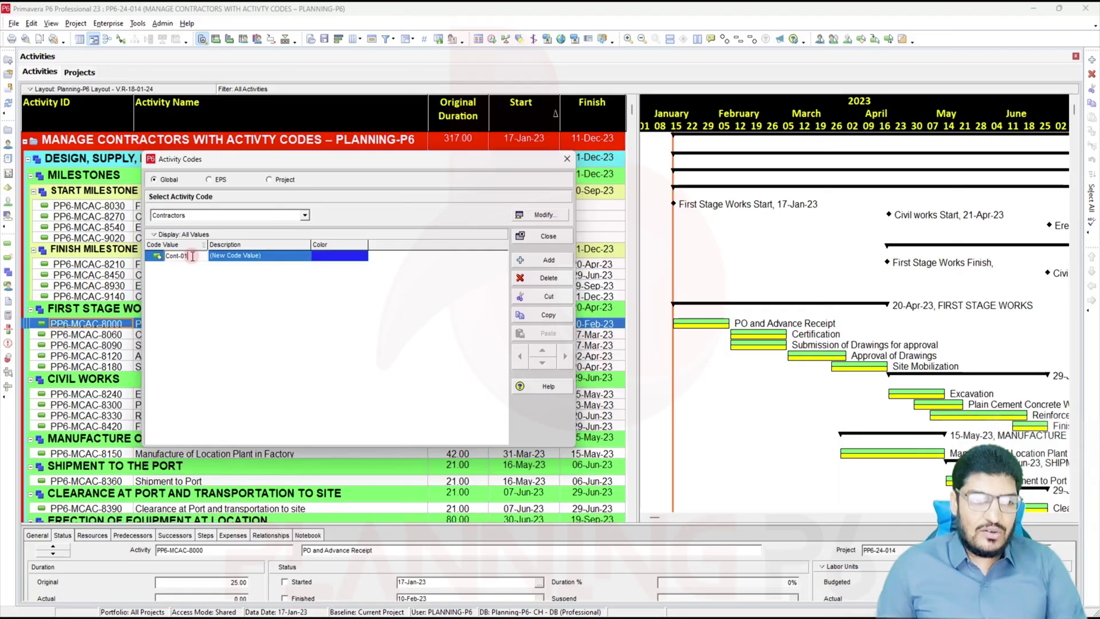
pyautogui.click(259, 257)
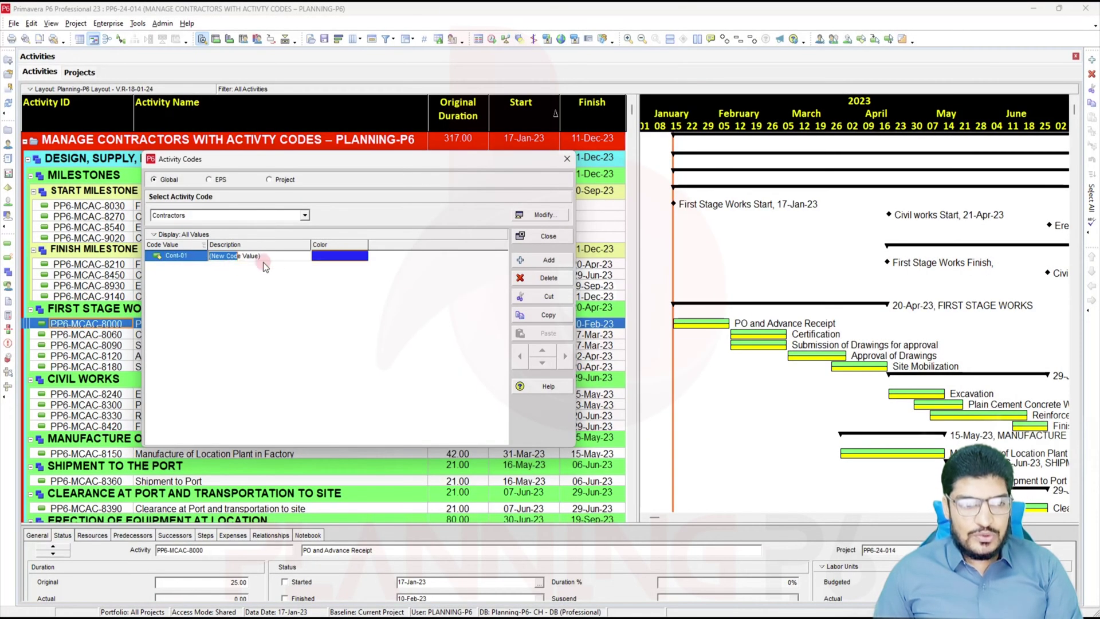
pyautogui.write('Contractor -001')
pyautogui.press('Return')
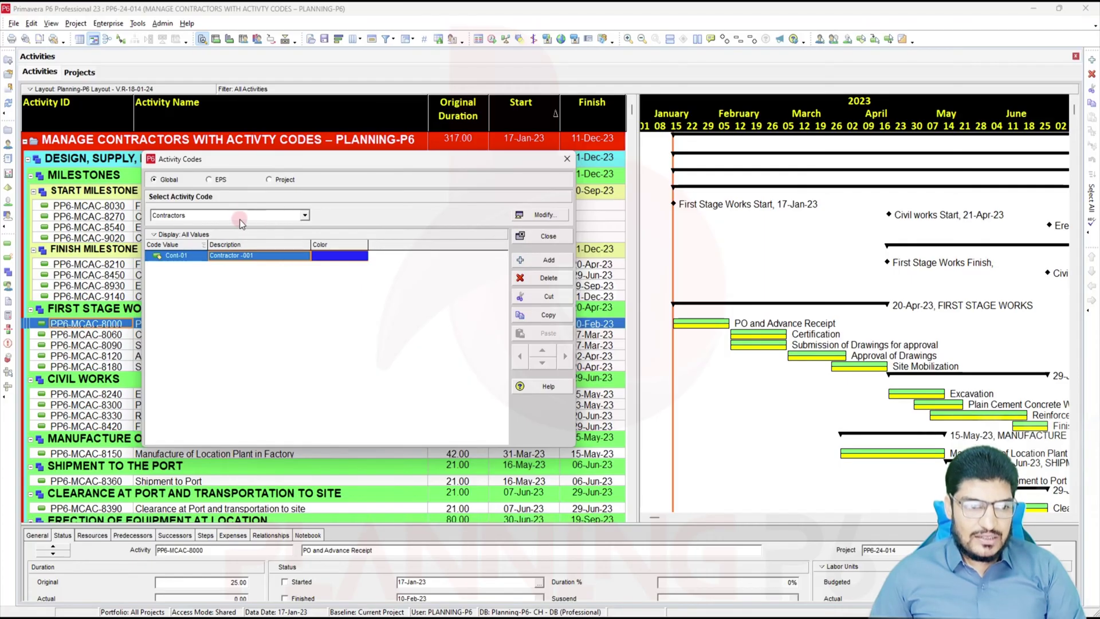
pyautogui.click(522, 219)
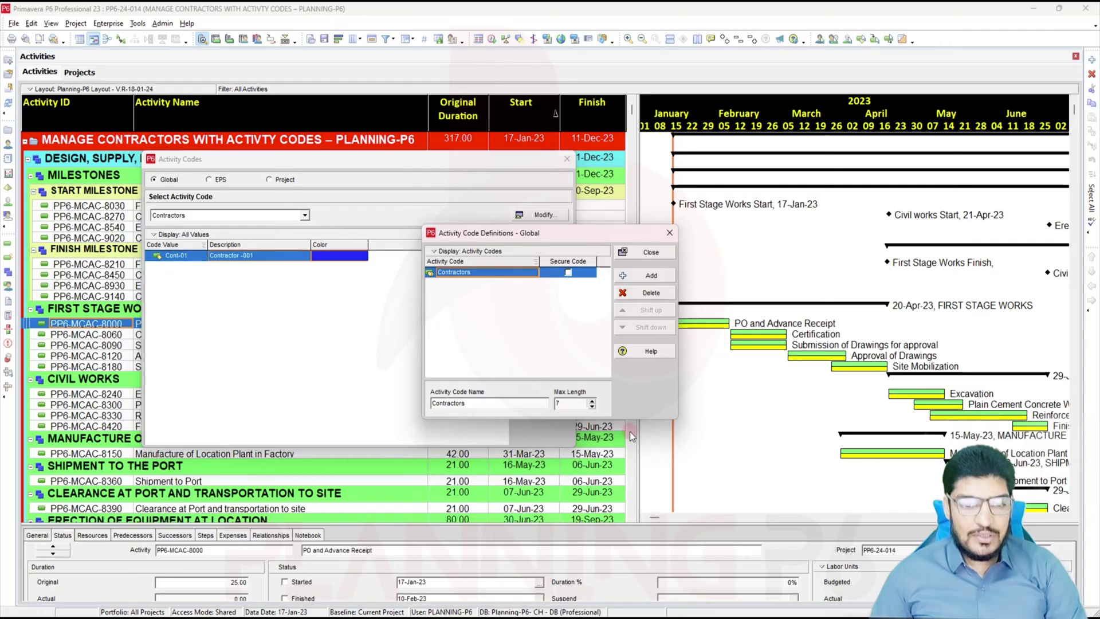
# - Raise the Contractors code's maximum value length to 25
pyautogui.click(592, 401)
pyautogui.click(591, 401)
pyautogui.click(592, 401)
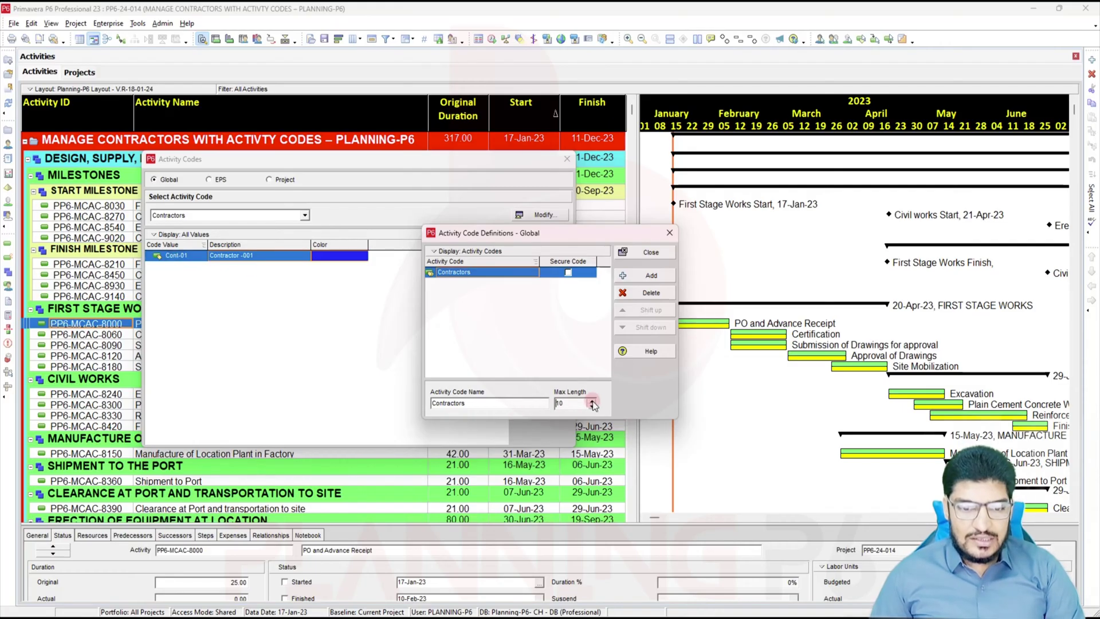
pyautogui.click(592, 401)
pyautogui.click(591, 401)
pyautogui.click(592, 401)
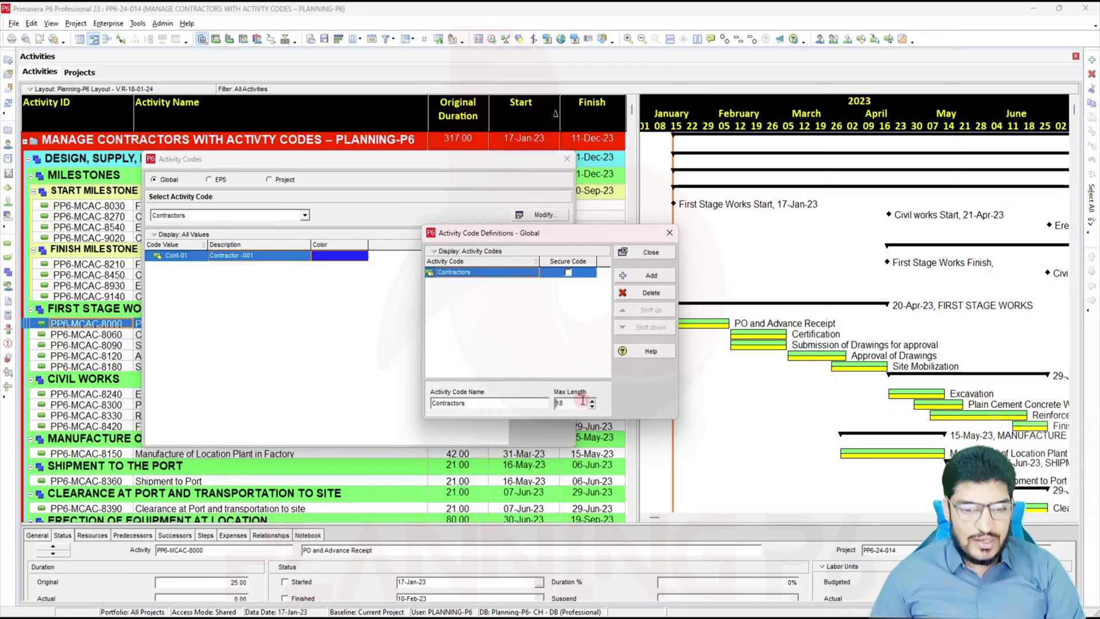
pyautogui.press('Delete')
pyautogui.press('Delete')
pyautogui.write('25')
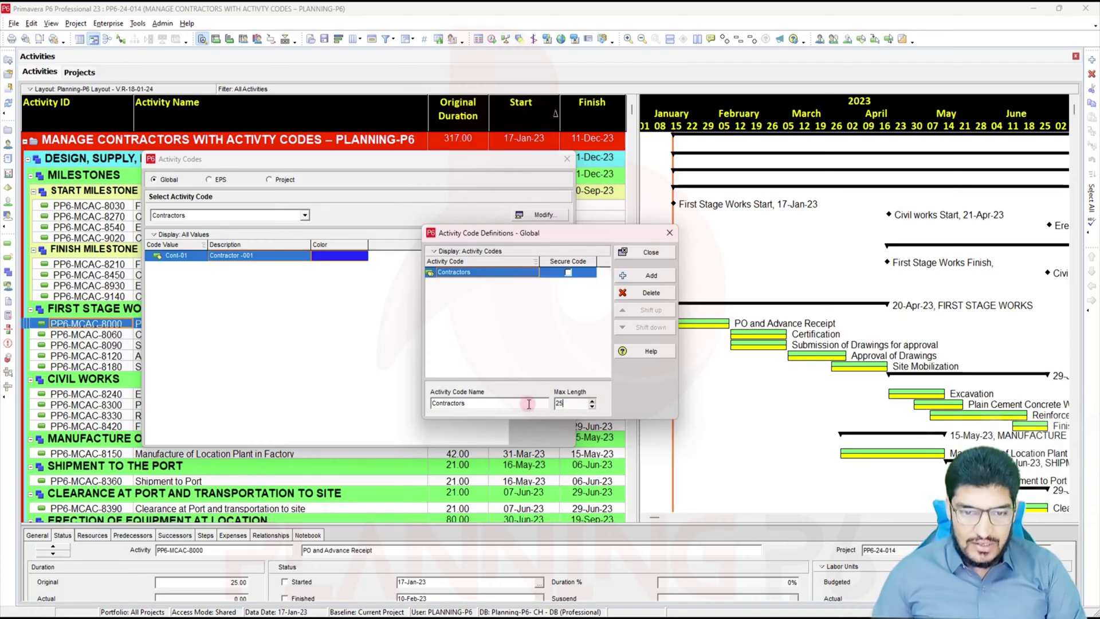
pyautogui.click(662, 253)
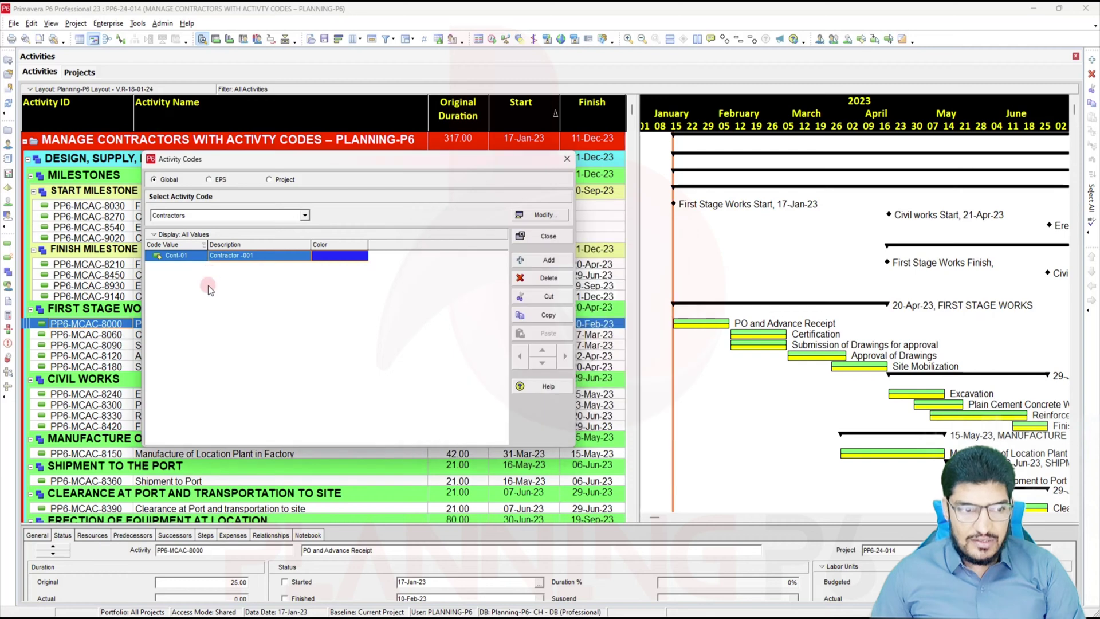
# - Rename value Cont-01 to 'Contractor -001' with the description 'Contractors - Civil'
pyautogui.click(186, 256)
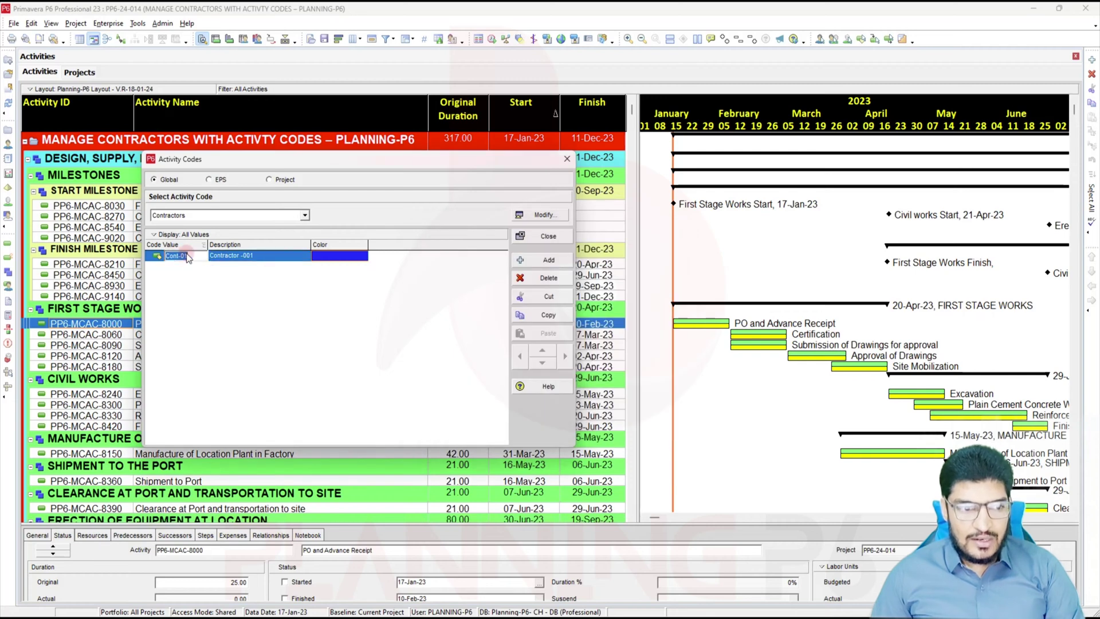
pyautogui.click(259, 256)
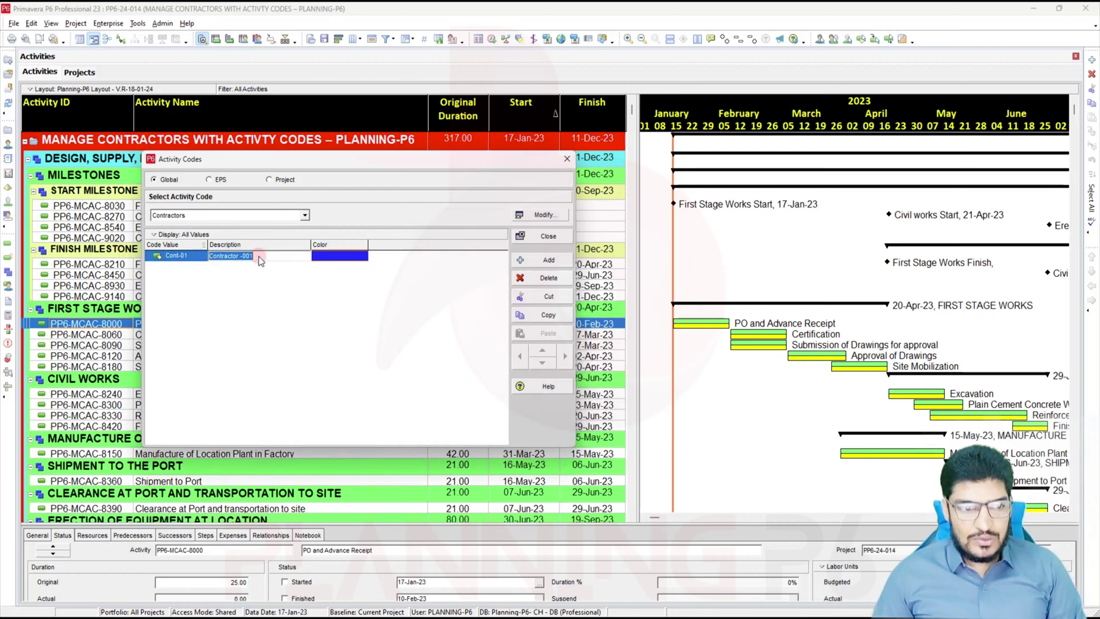
pyautogui.click(192, 257)
pyautogui.write('Contractor -001')
pyautogui.moveTo(208, 244); pyautogui.dragTo(236, 244)
pyautogui.click(354, 256)
pyautogui.click(354, 257)
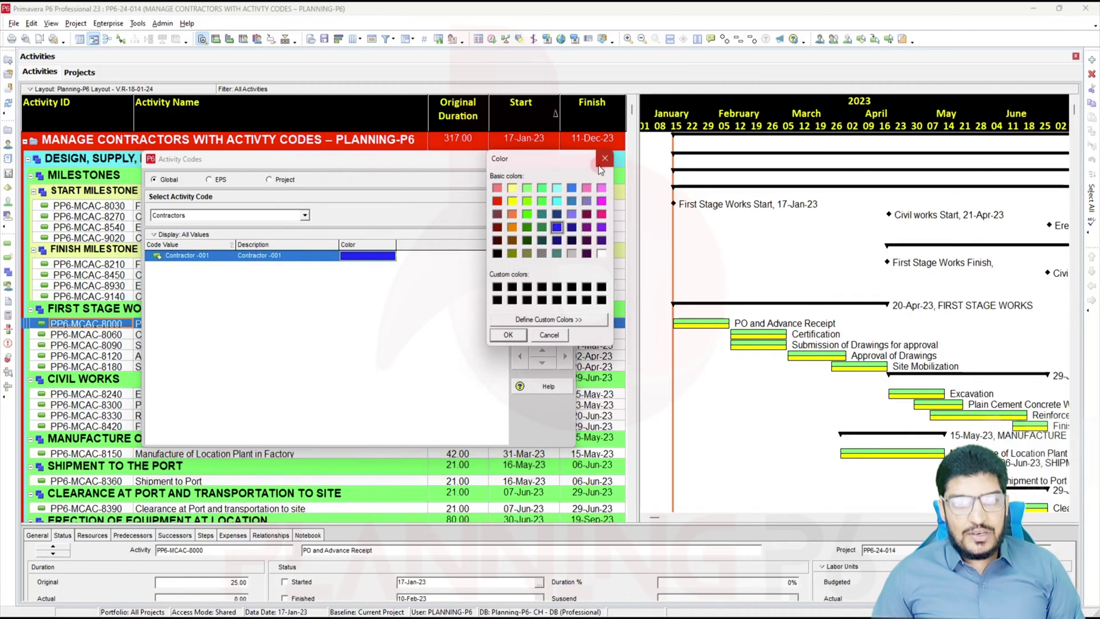
pyautogui.click(343, 267)
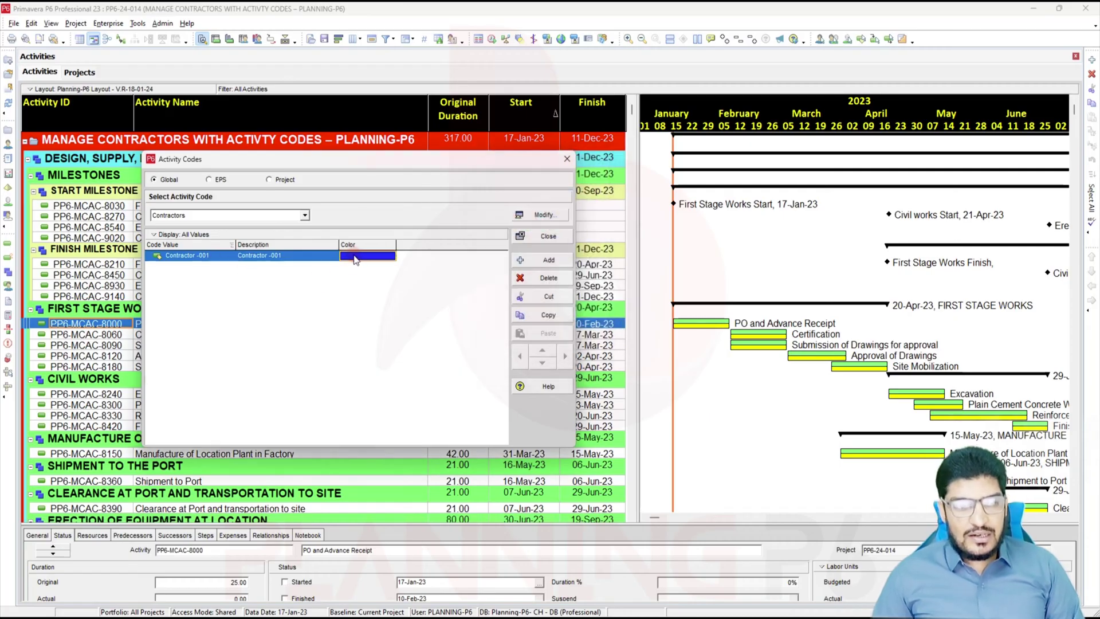
pyautogui.click(302, 295)
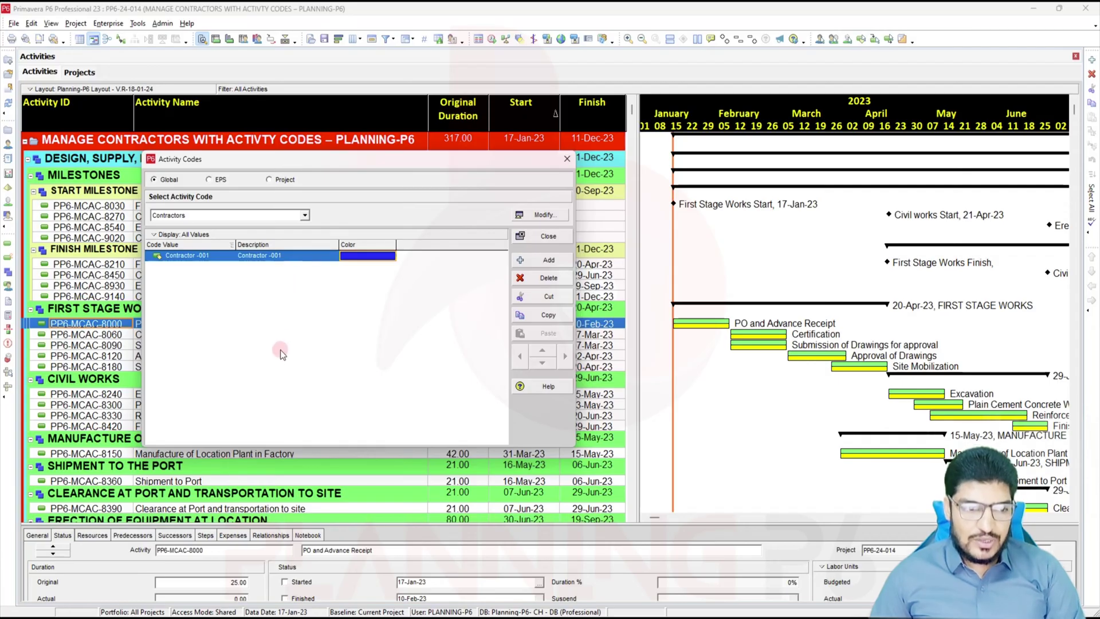
pyautogui.click(290, 255)
pyautogui.moveTo(268, 255); pyautogui.dragTo(341, 255)
pyautogui.write('s - Civil')
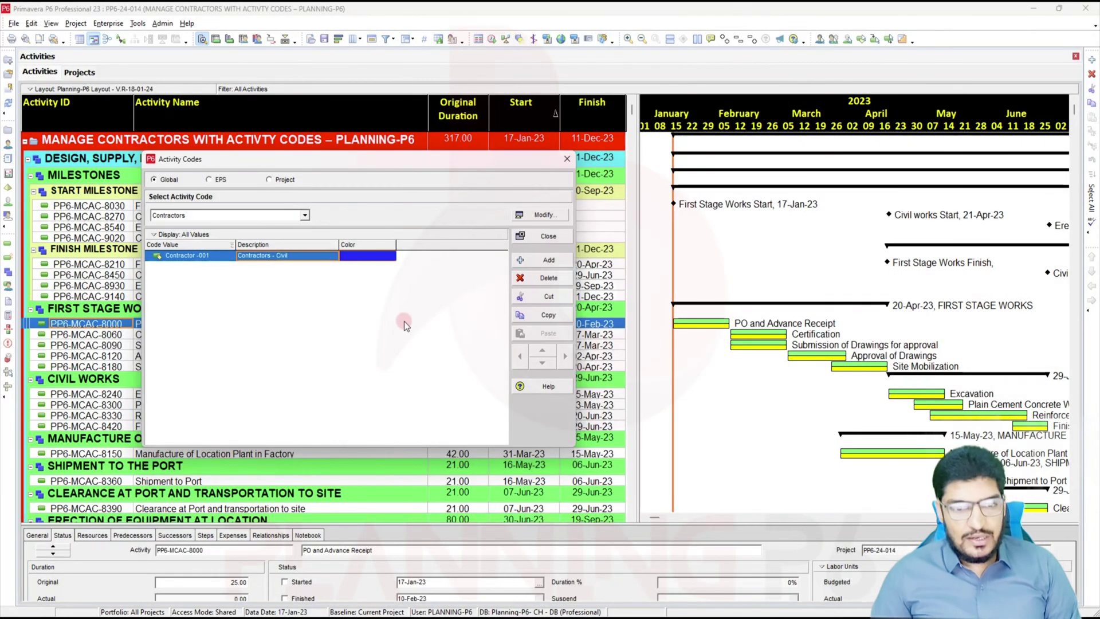
# - Add an orange child value 1.1 under Contractor -001, described 'Contractors - Civil-001'
pyautogui.click(547, 261)
pyautogui.click(565, 356)
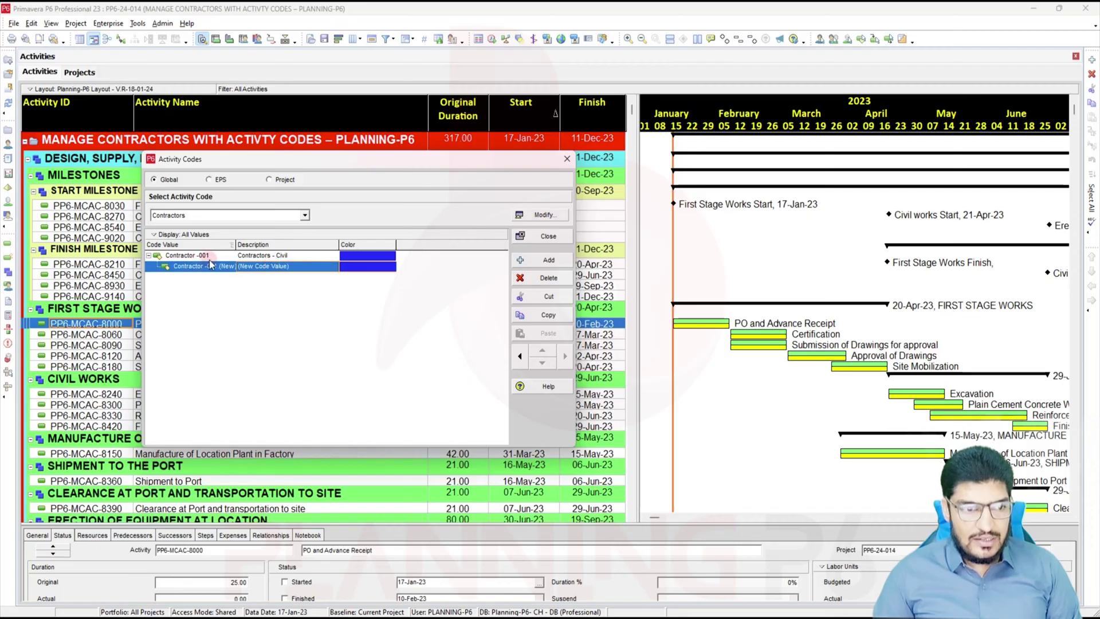
pyautogui.click(228, 266)
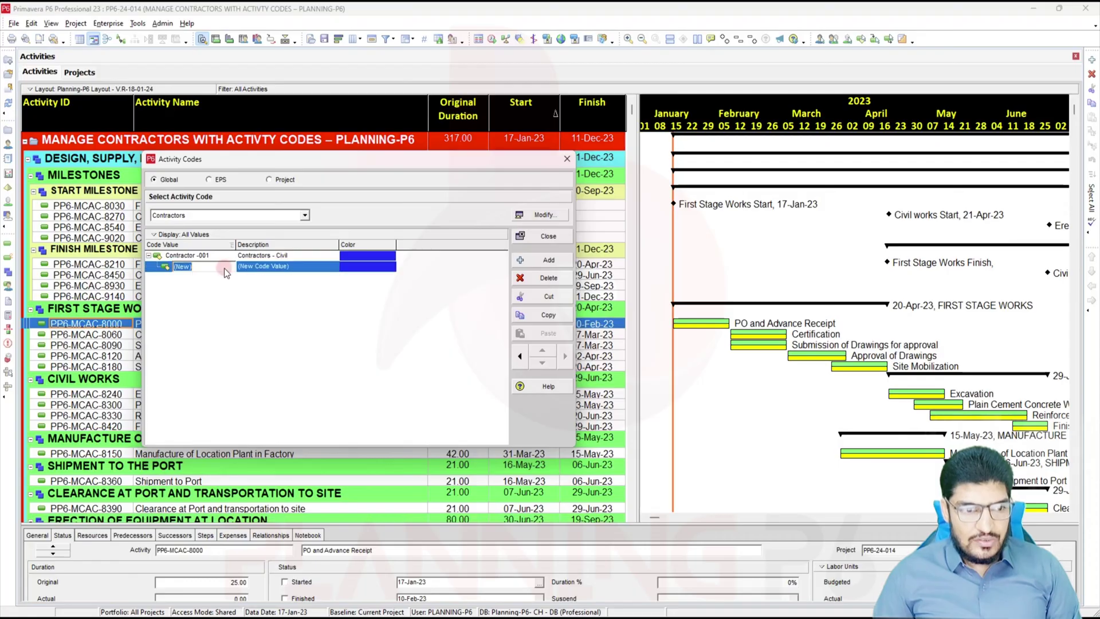
pyautogui.moveTo(228, 266); pyautogui.dragTo(175, 269)
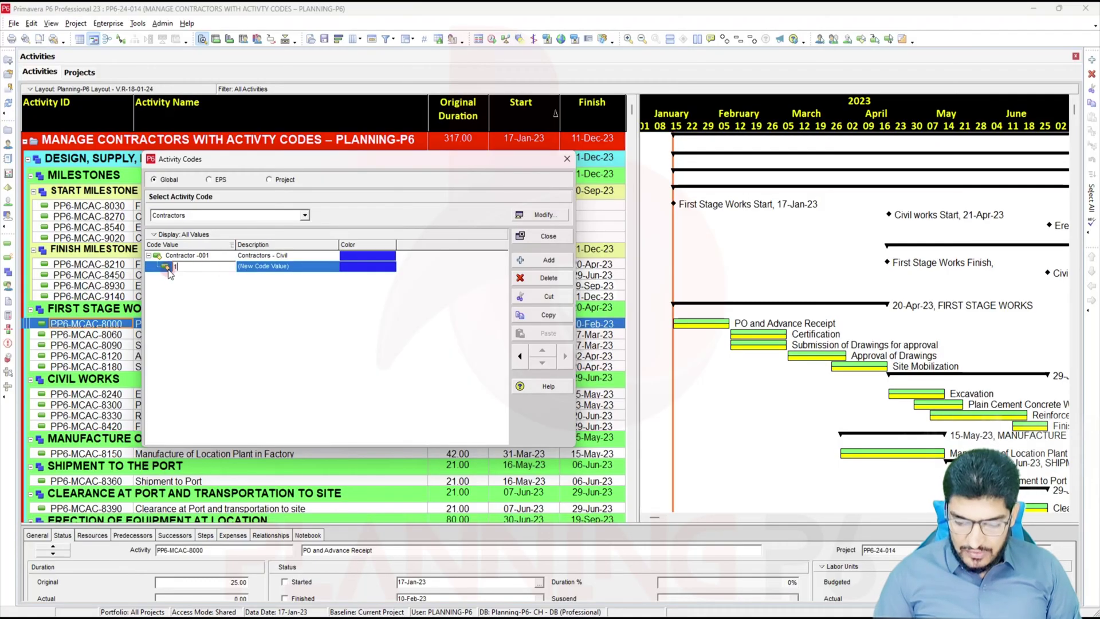
pyautogui.press('Return')
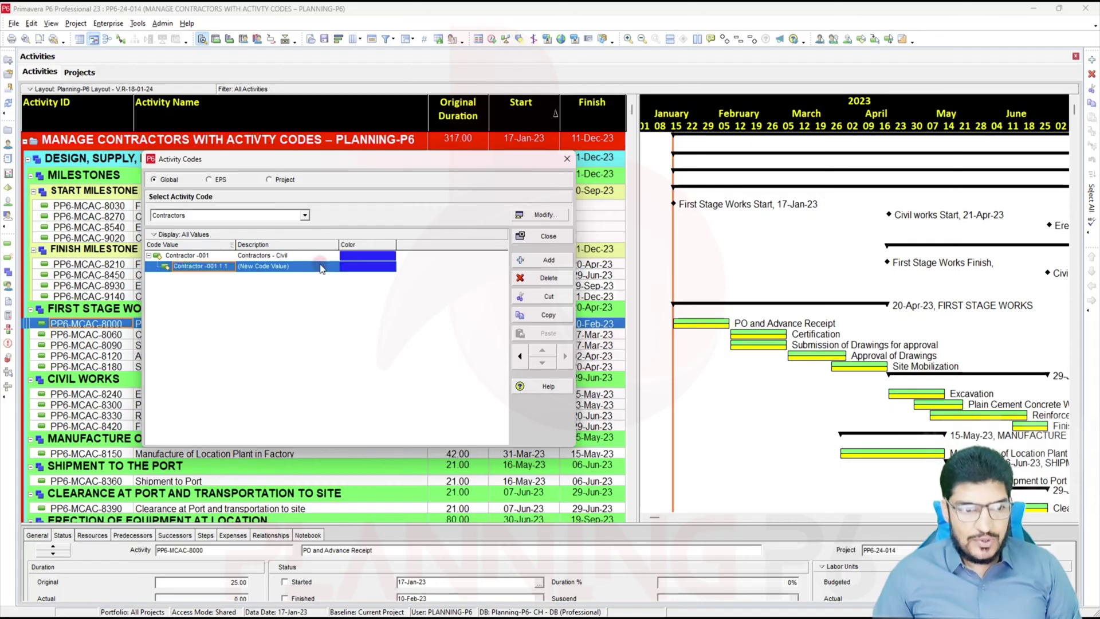
pyautogui.click(298, 267)
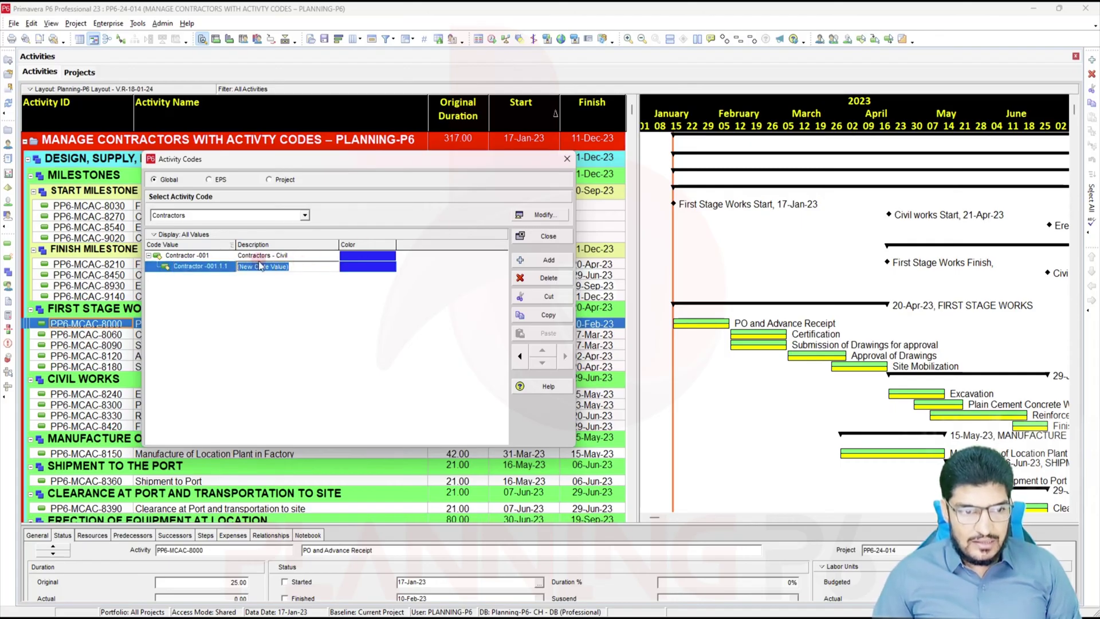
pyautogui.click(294, 255)
pyautogui.hotkey('ctrl', 'c')
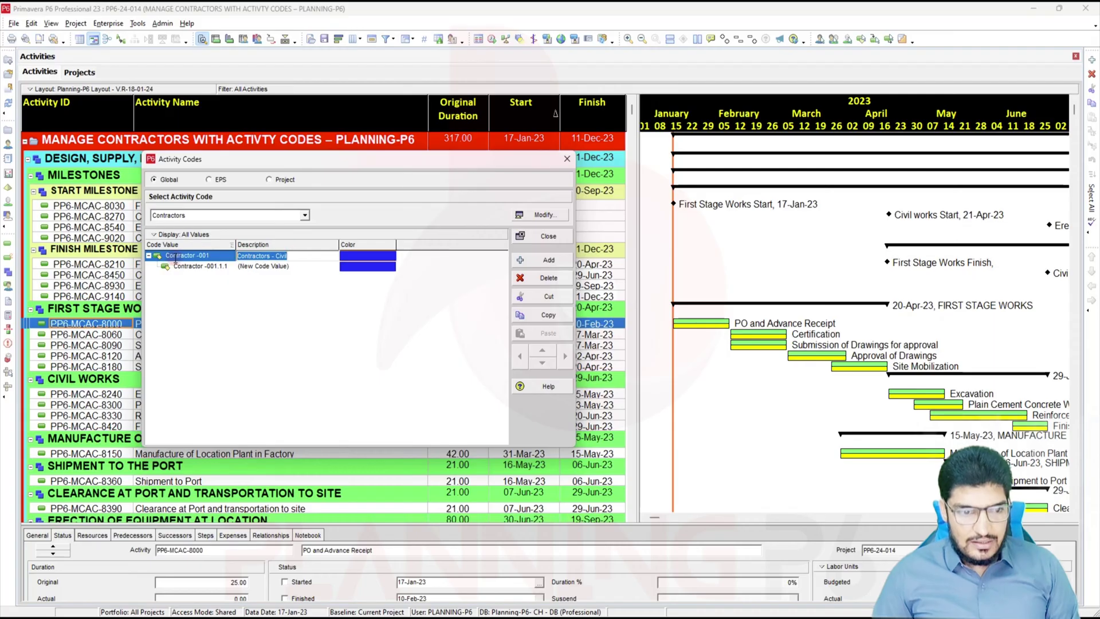
pyautogui.click(281, 267)
pyautogui.hotkey('ctrl', 'v')
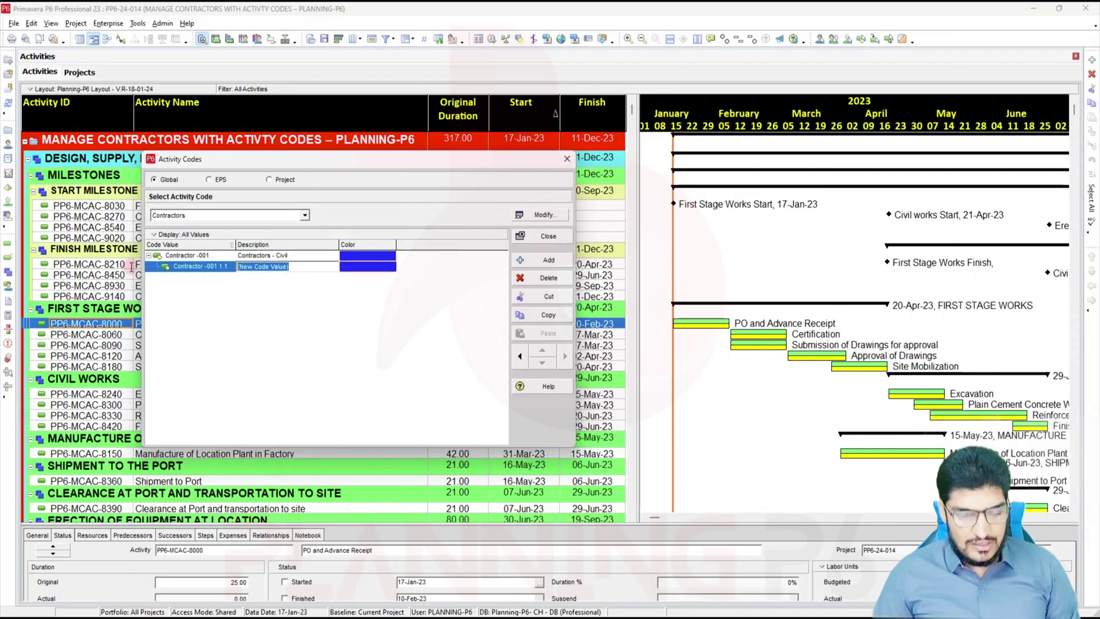
pyautogui.write('-001')
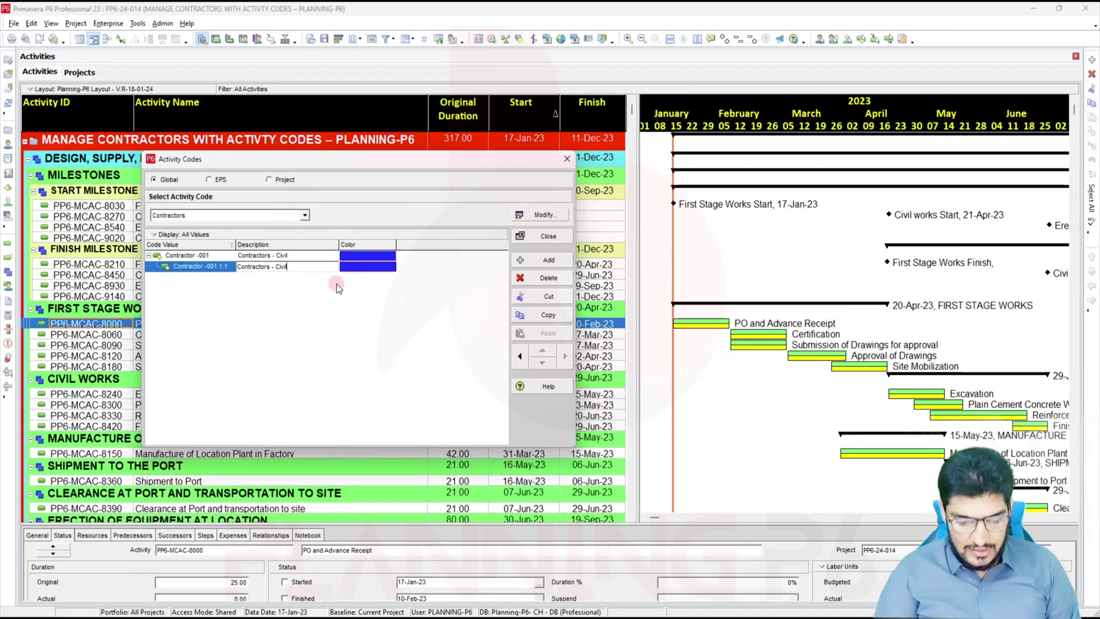
pyautogui.click(336, 283)
pyautogui.click(359, 269)
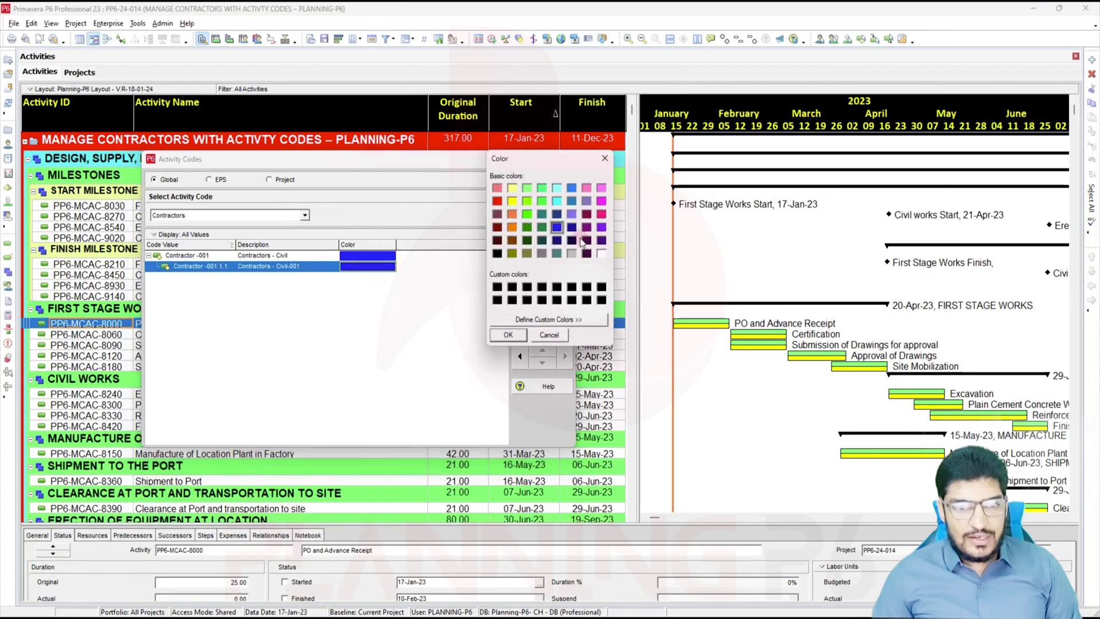
pyautogui.click(508, 335)
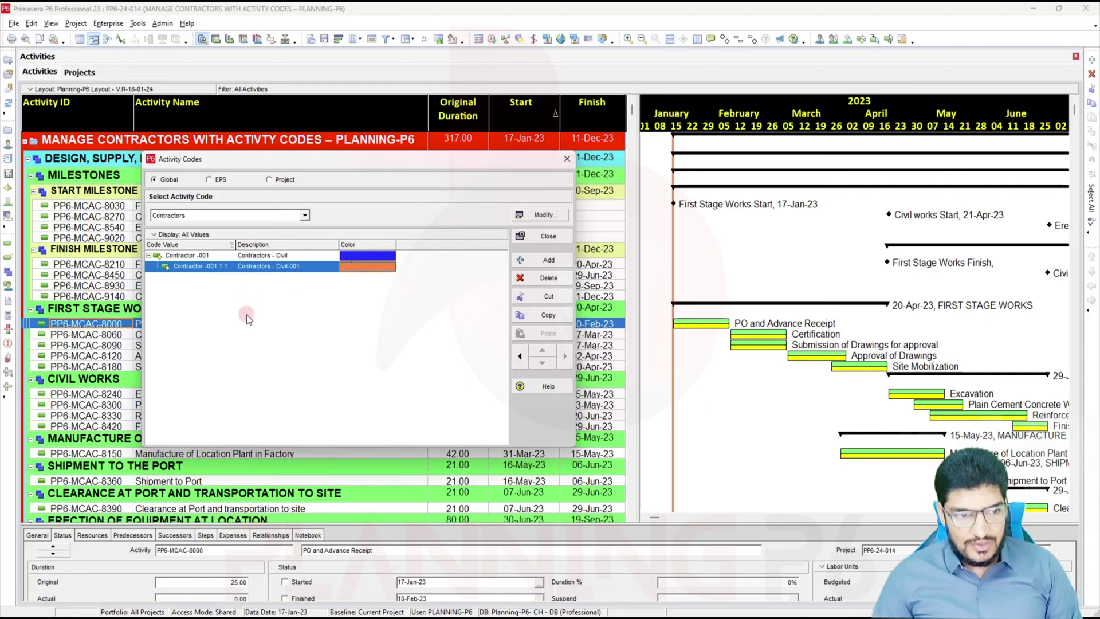
# - Copy the parent and child values and paste them beneath Contractor -001.1.1
pyautogui.click(226, 257)
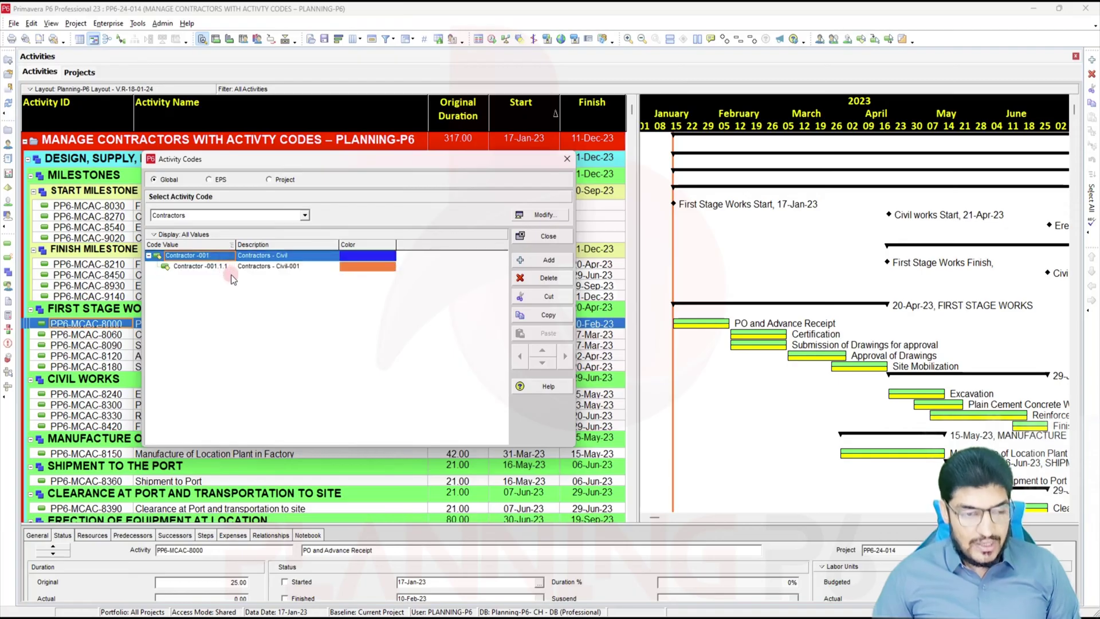
pyautogui.keyDown('ctrl'); pyautogui.click(236, 267); pyautogui.keyUp('ctrl')
pyautogui.click(544, 316)
pyautogui.click(305, 291)
pyautogui.hotkey('ctrl', 'v')
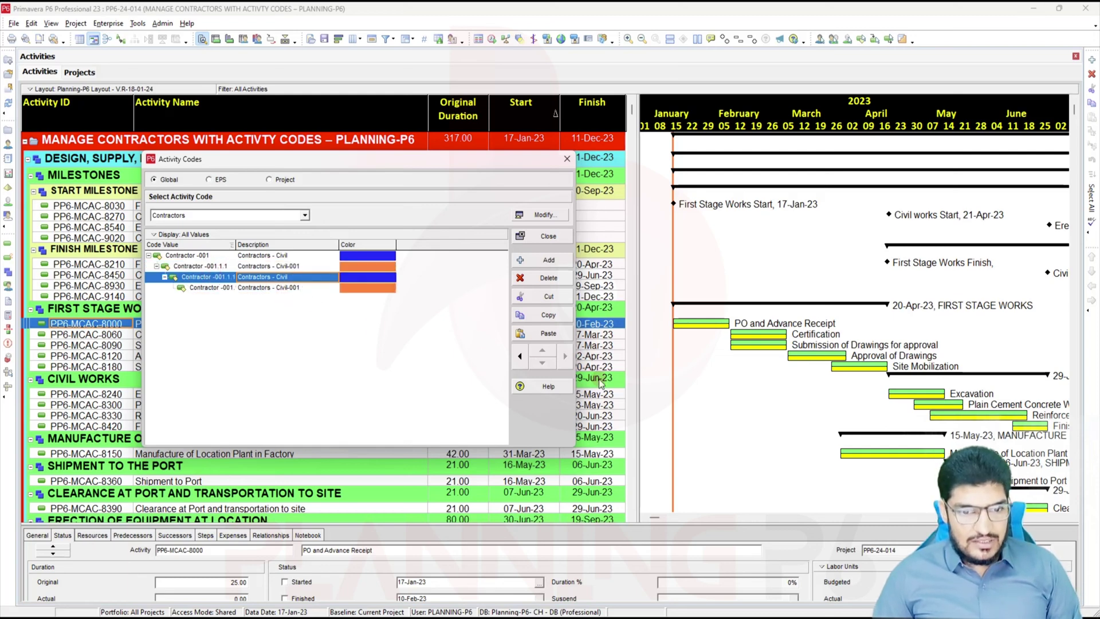
# - Promote the pasted branch to top level and name it Contractor -002
pyautogui.click(520, 356)
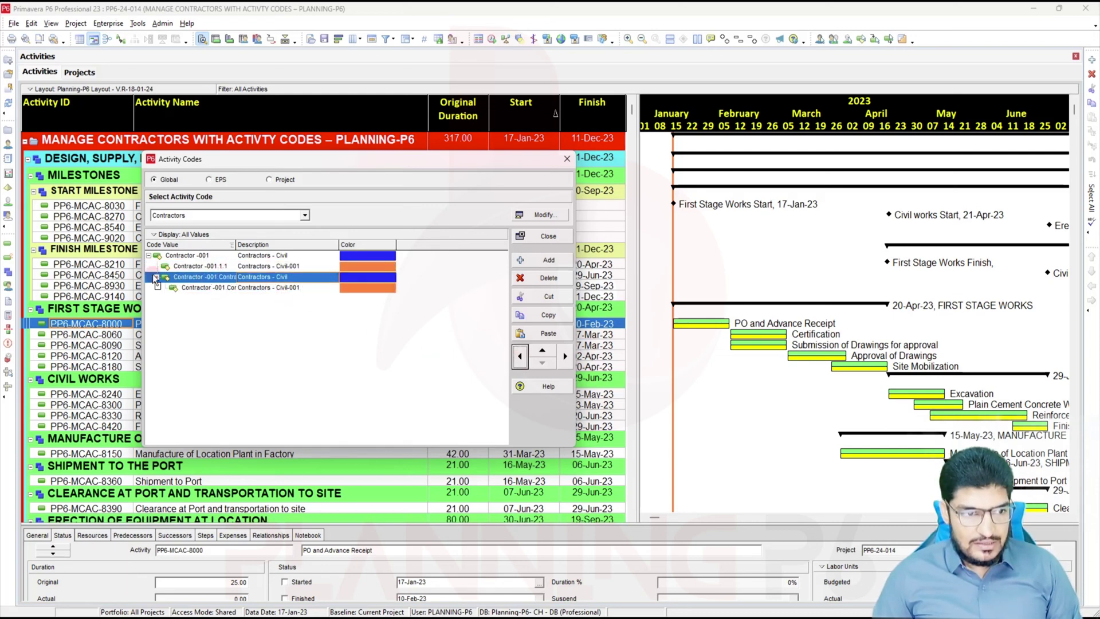
pyautogui.click(520, 355)
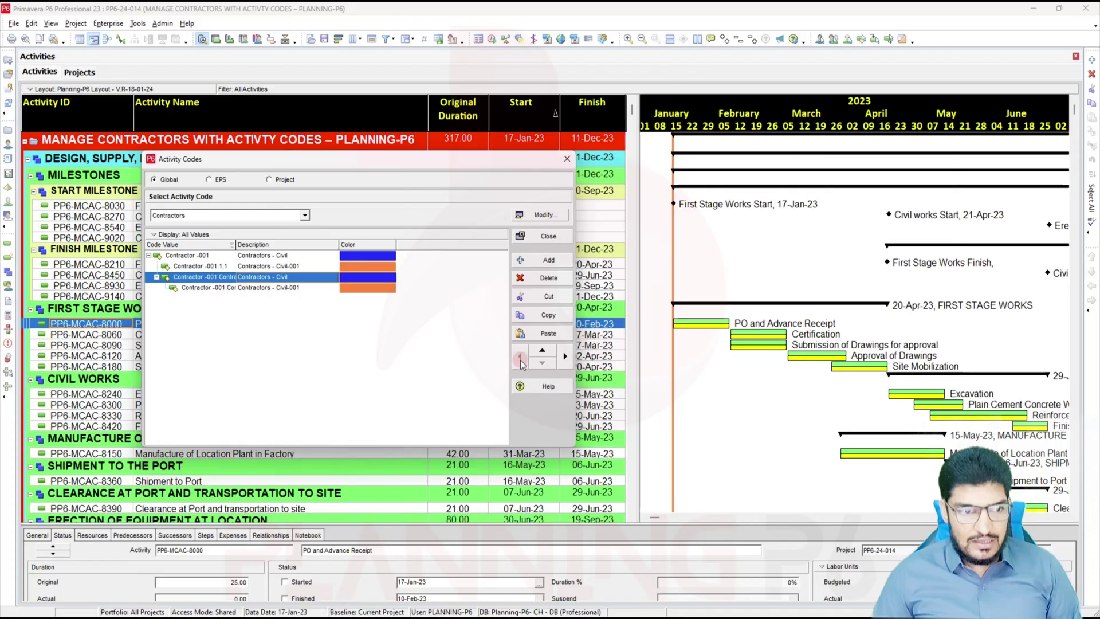
pyautogui.click(209, 278)
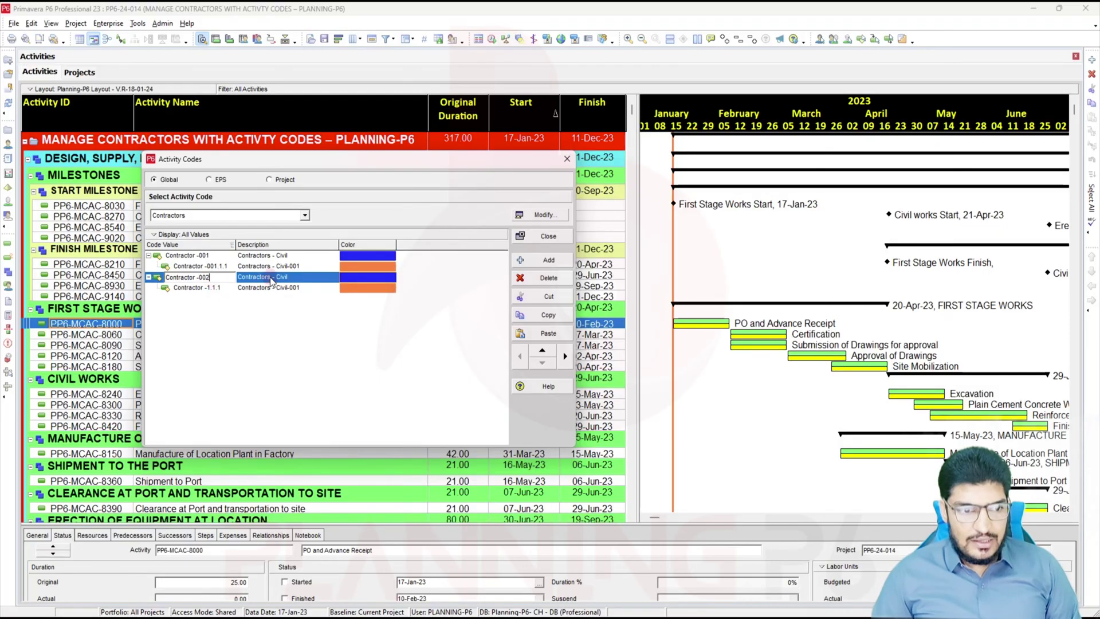
pyautogui.click(313, 279)
pyautogui.click(313, 279)
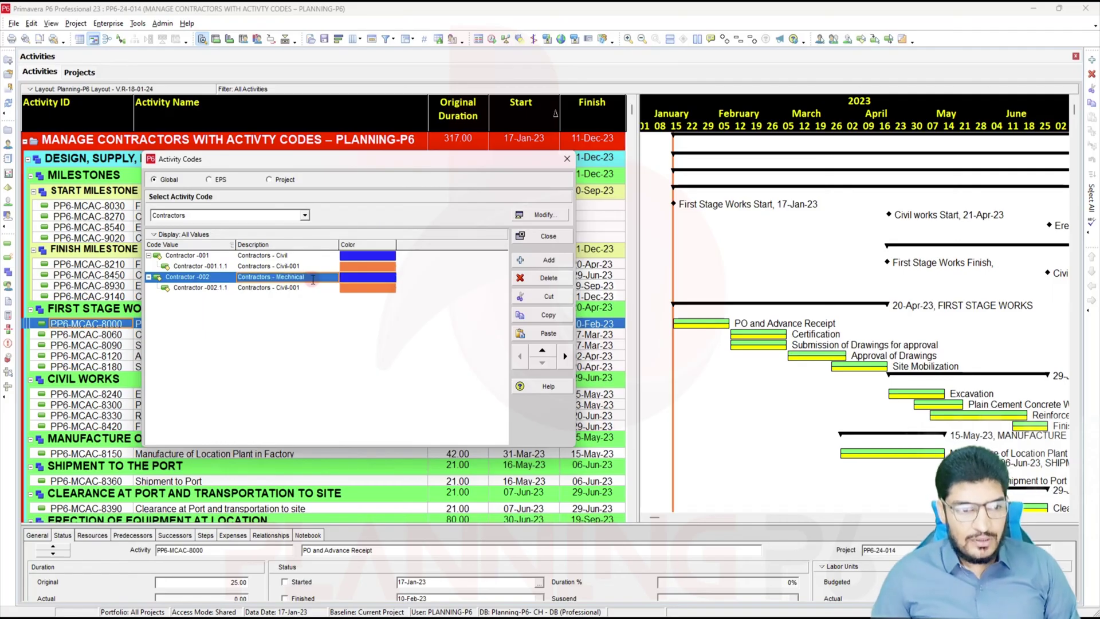
# - Change the child's description to 'Contractors - Mechanical-001' and colour it green
pyautogui.click(225, 289)
pyautogui.click(252, 288)
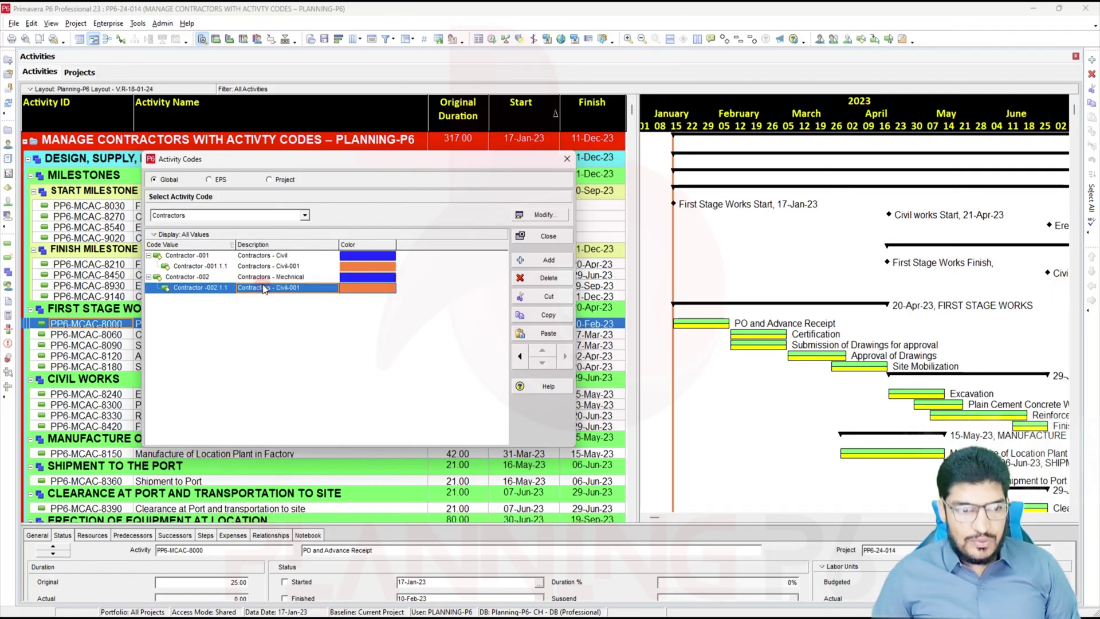
pyautogui.moveTo(301, 288); pyautogui.dragTo(279, 292)
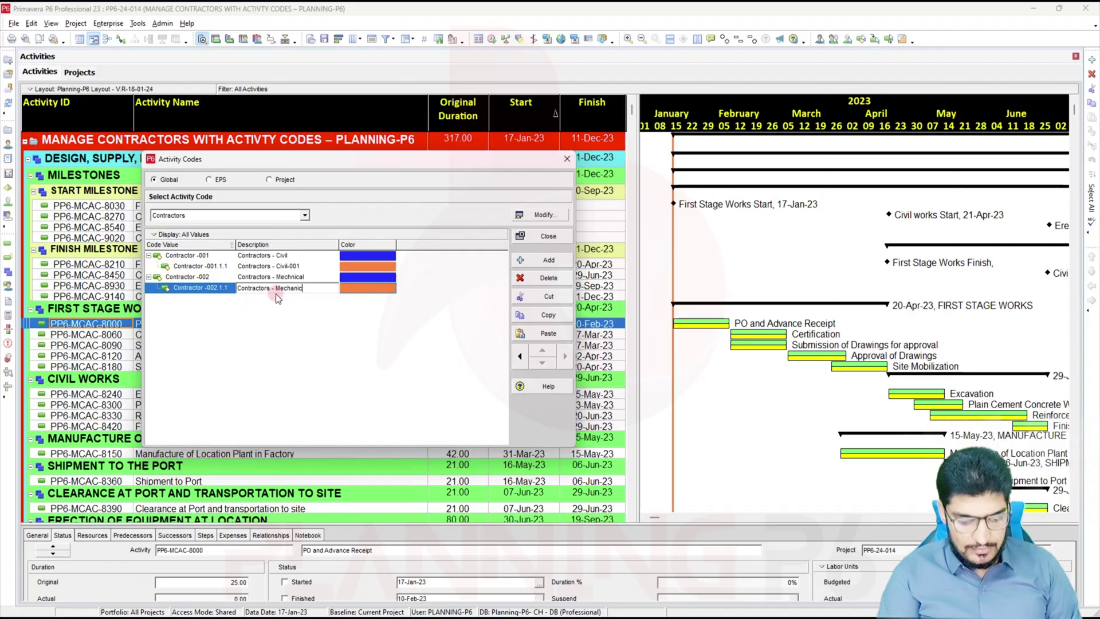
pyautogui.write('Mechanical-001')
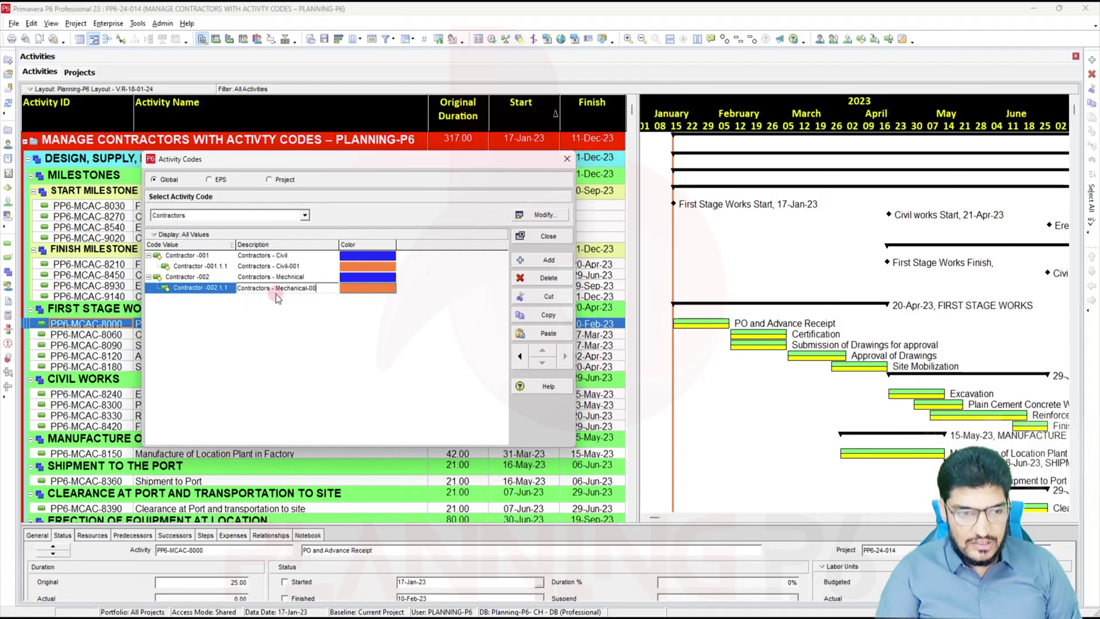
pyautogui.click(318, 320)
pyautogui.click(348, 287)
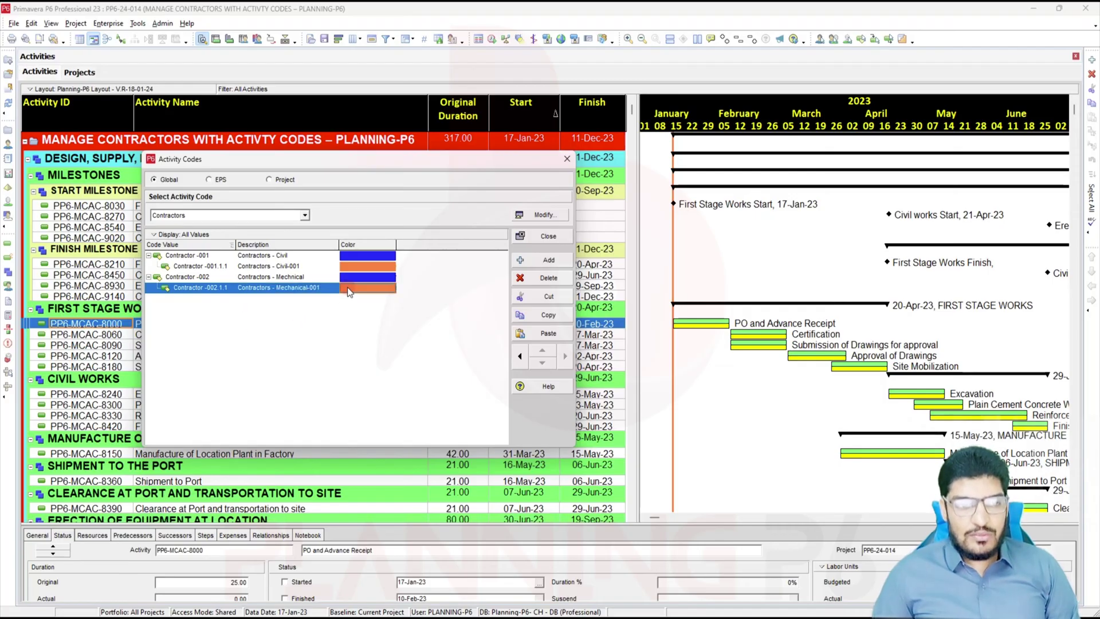
pyautogui.click(528, 214)
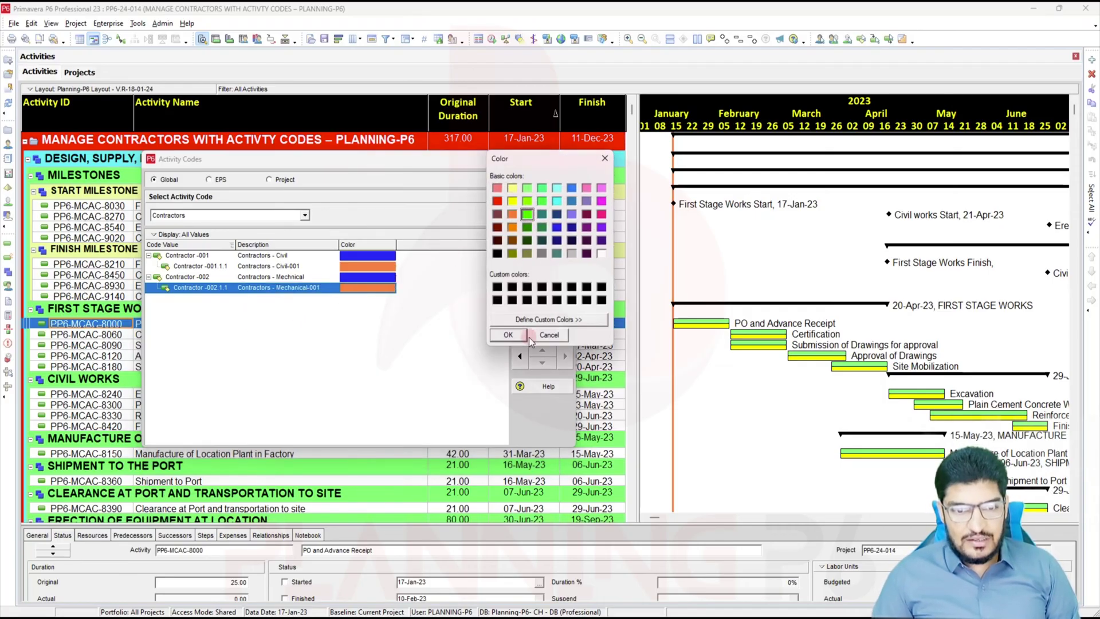
pyautogui.click(508, 335)
# - Colour both parent codes, Contractor -002 and Contractor -001, cyan
pyautogui.click(389, 281)
pyautogui.click(388, 280)
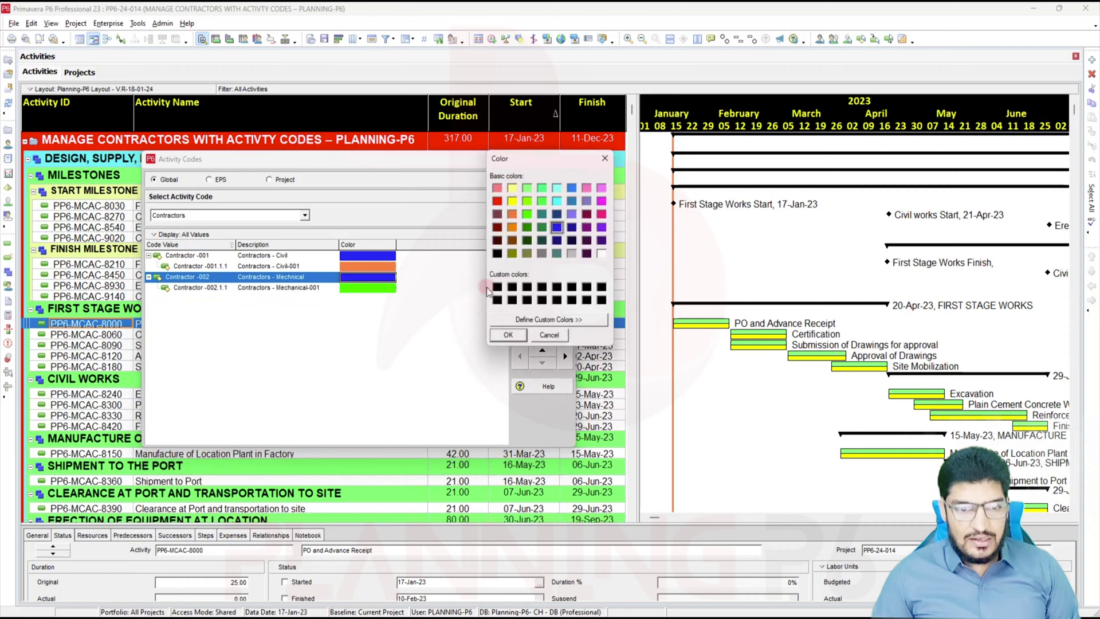
pyautogui.click(557, 202)
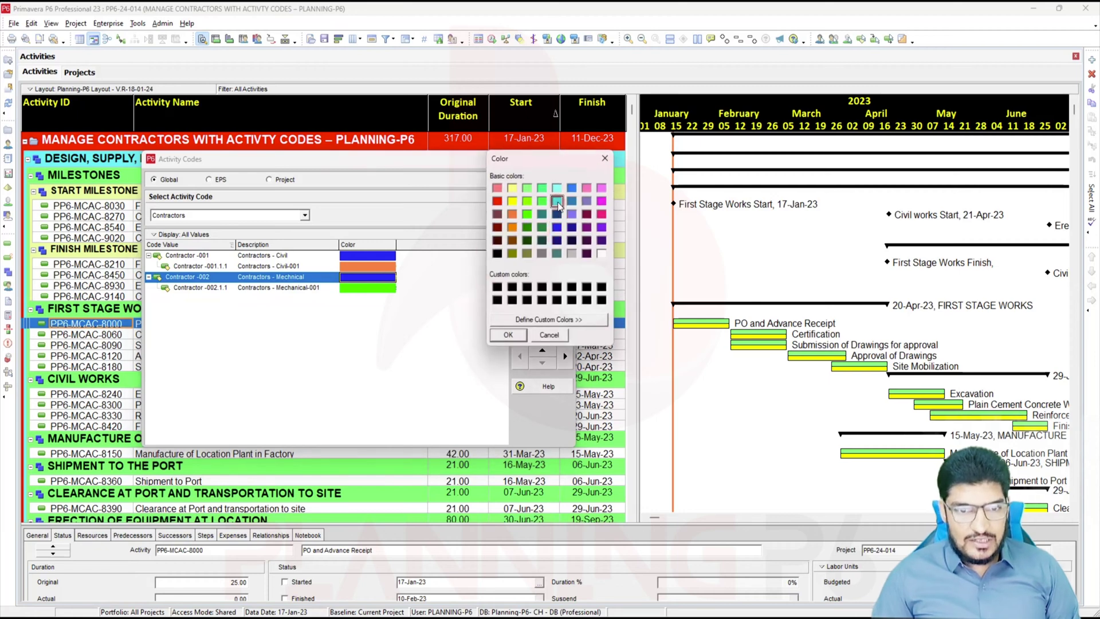
pyautogui.click(508, 335)
pyautogui.click(388, 256)
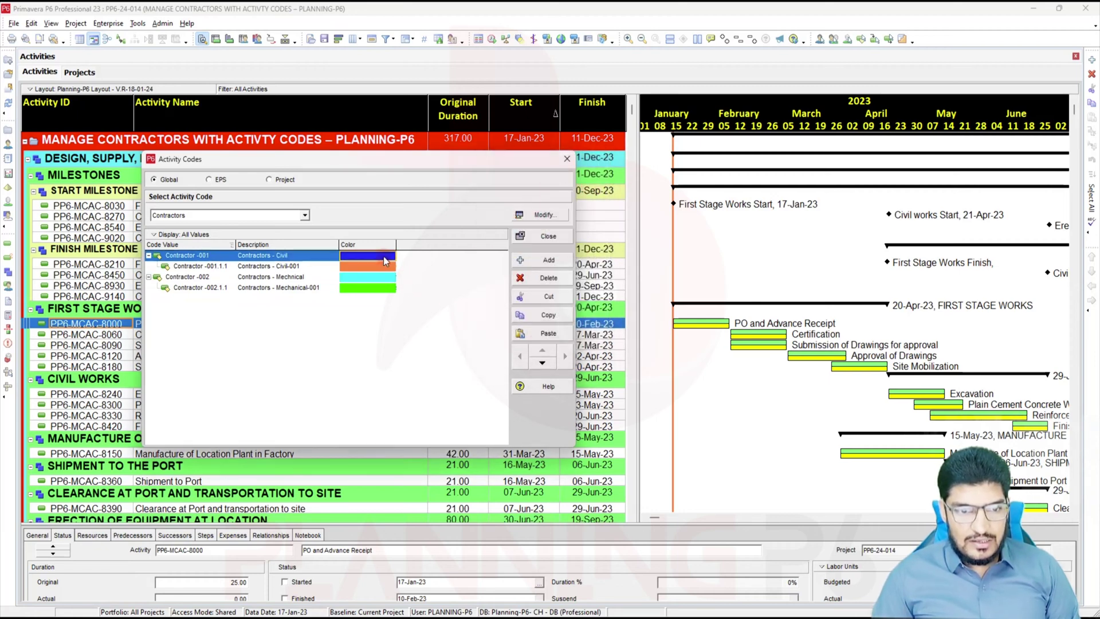
pyautogui.click(389, 256)
pyautogui.click(557, 201)
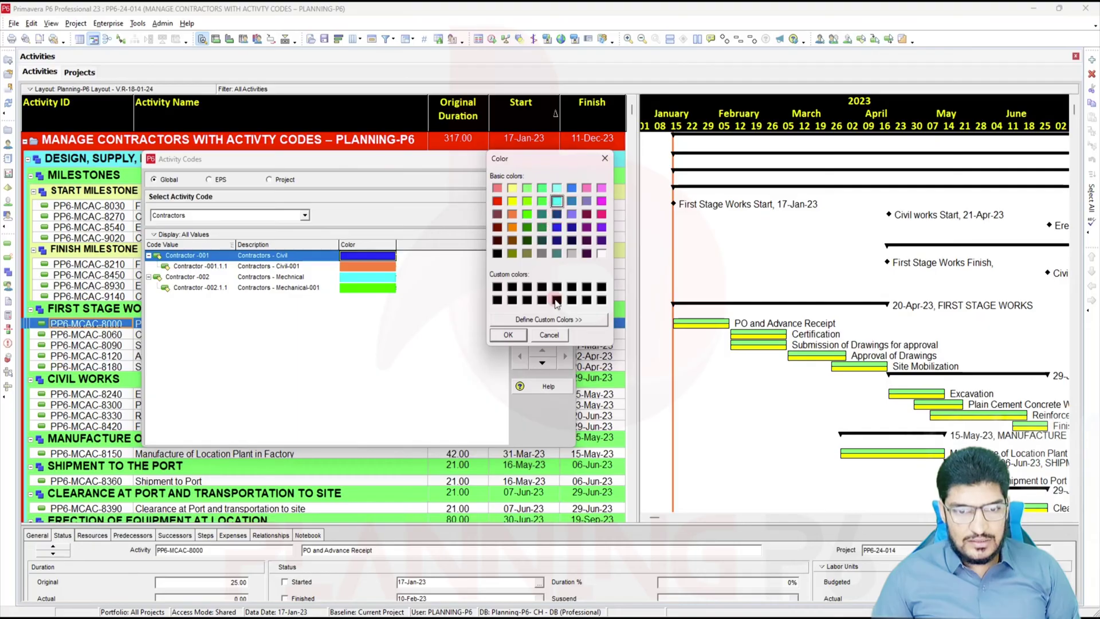
pyautogui.click(508, 335)
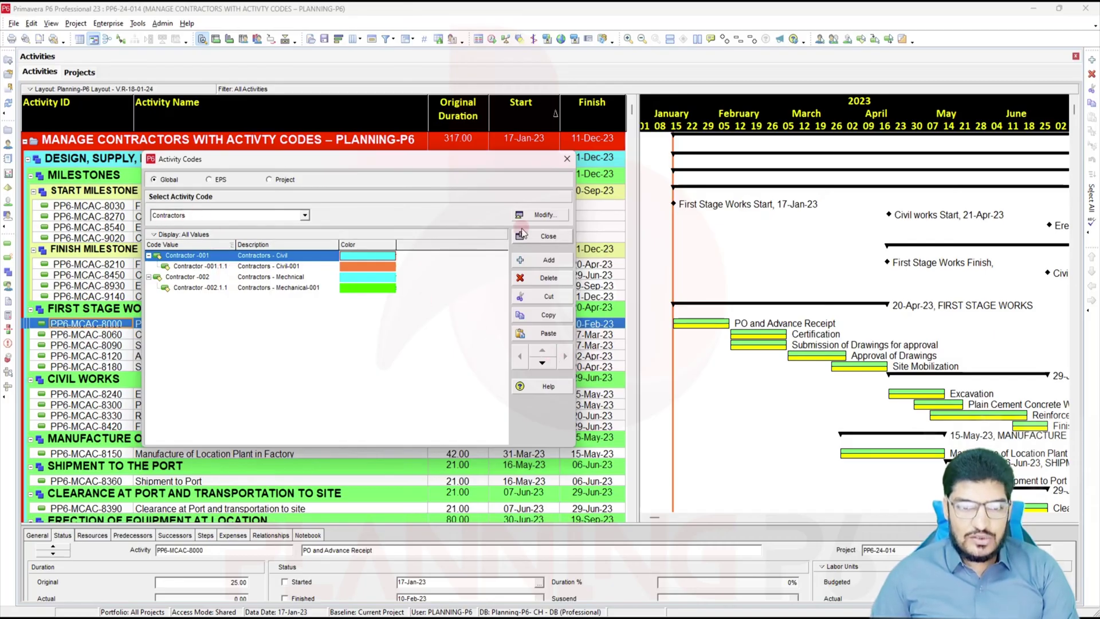
# - Close Activity Codes, then open and close the activity table's Columns dialog without changes
pyautogui.click(569, 163)
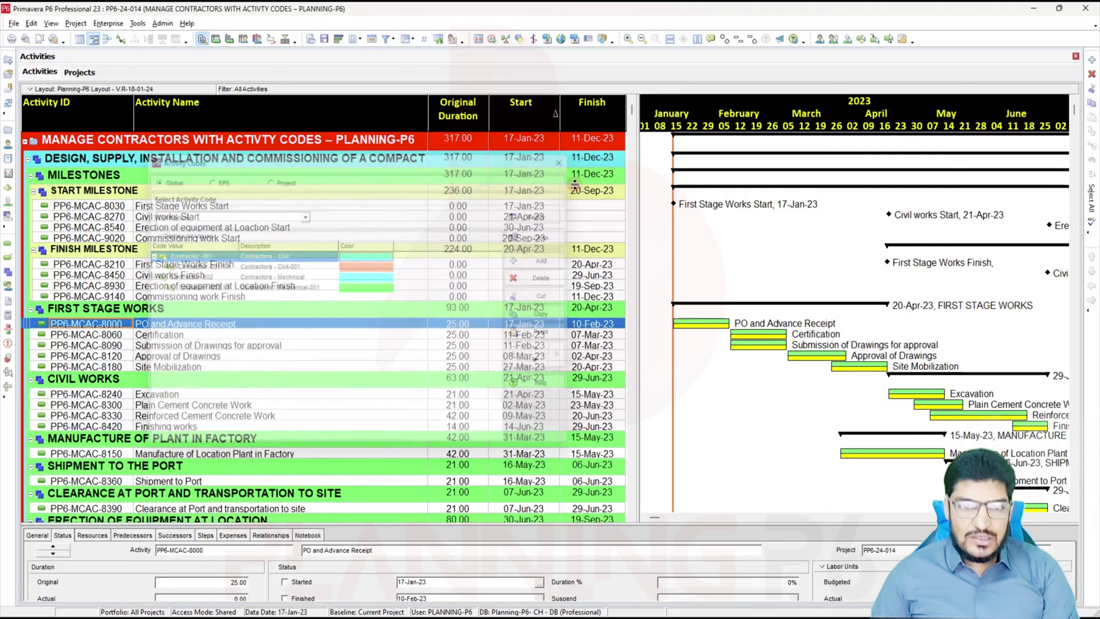
pyautogui.rightClick(480, 205)
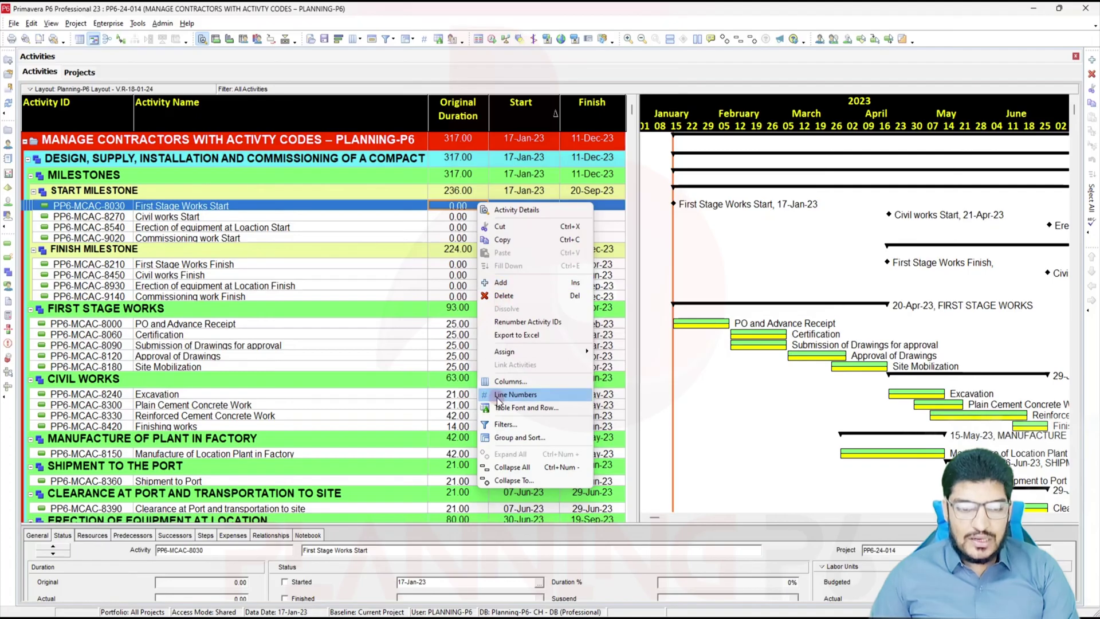
pyautogui.click(510, 381)
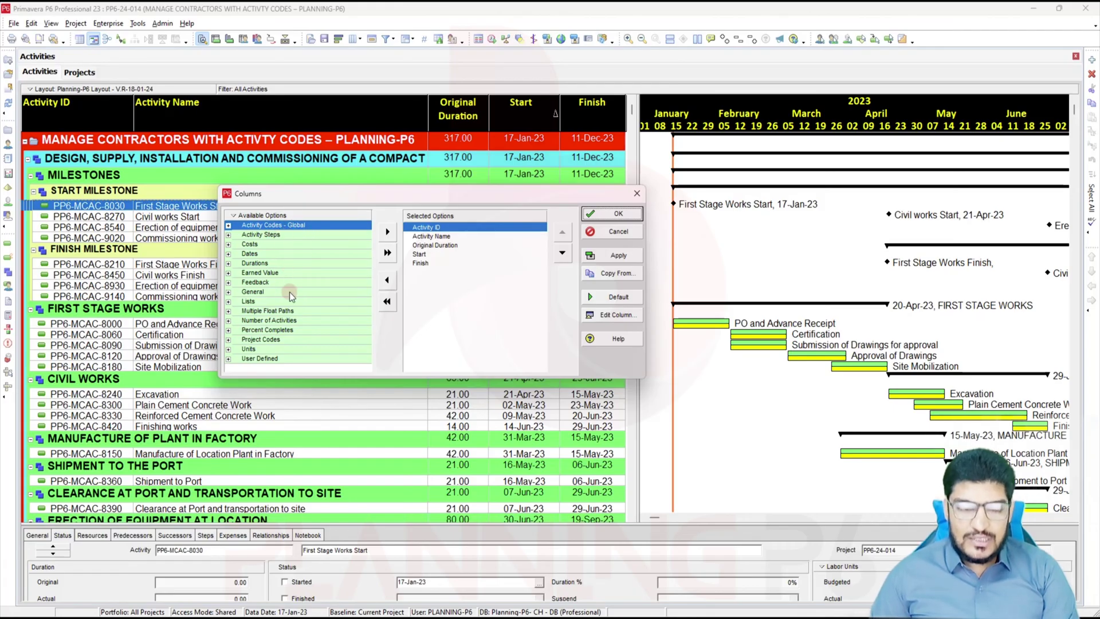
pyautogui.click(637, 194)
pyautogui.click(108, 24)
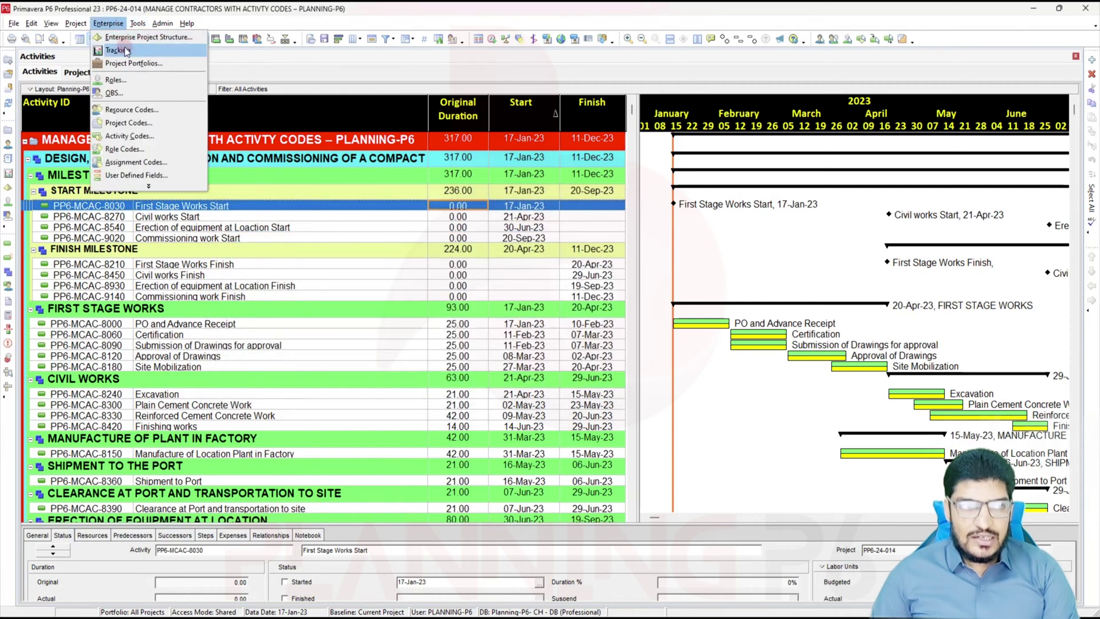
# - Define an EPS-level activity code ABC for the PP6 EPS, then switch to Project scope
pyautogui.click(130, 136)
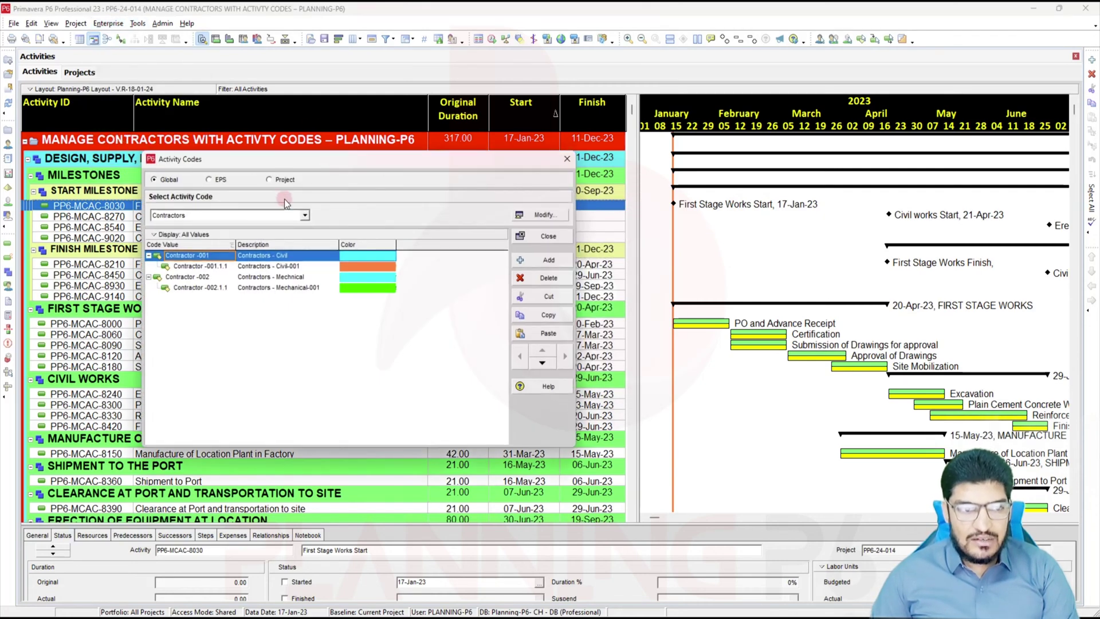
pyautogui.click(217, 179)
pyautogui.click(224, 215)
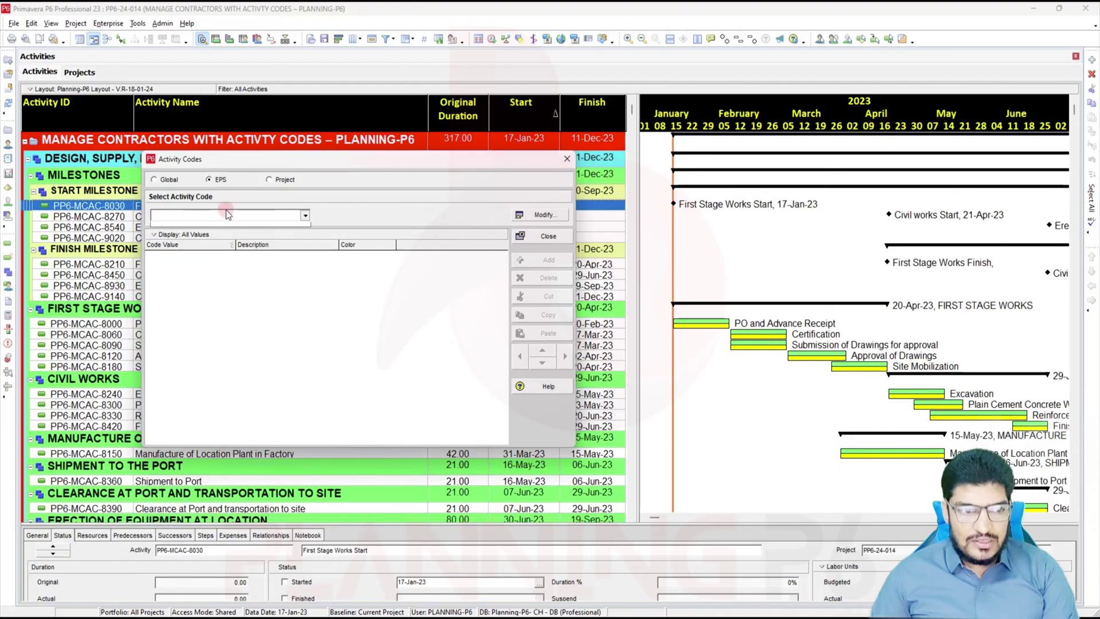
pyautogui.click(507, 215)
pyautogui.click(547, 307)
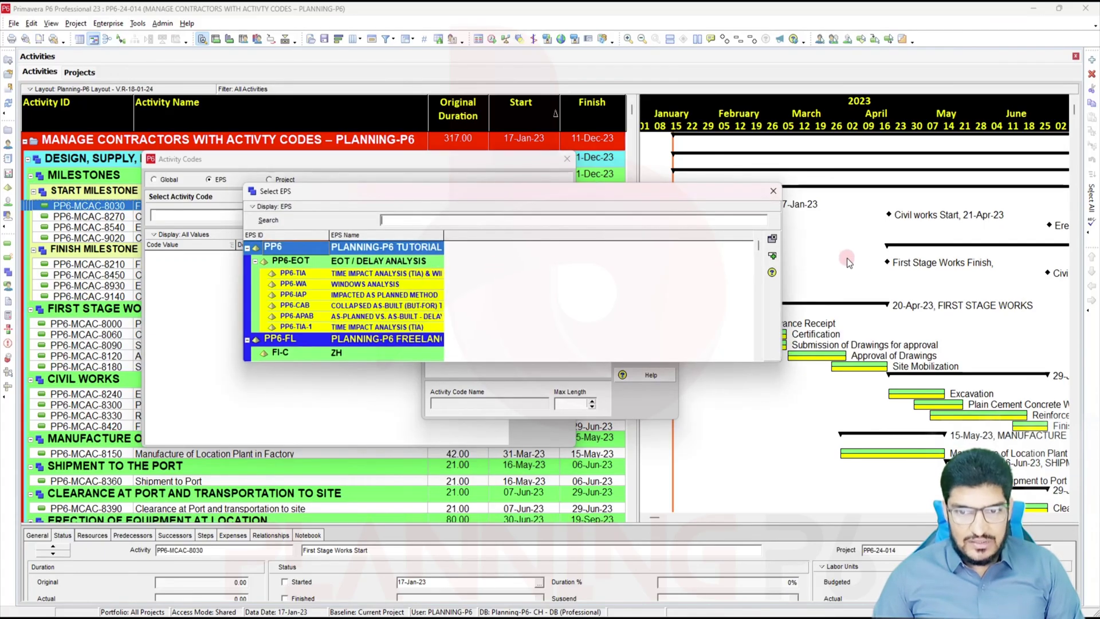
pyautogui.click(772, 255)
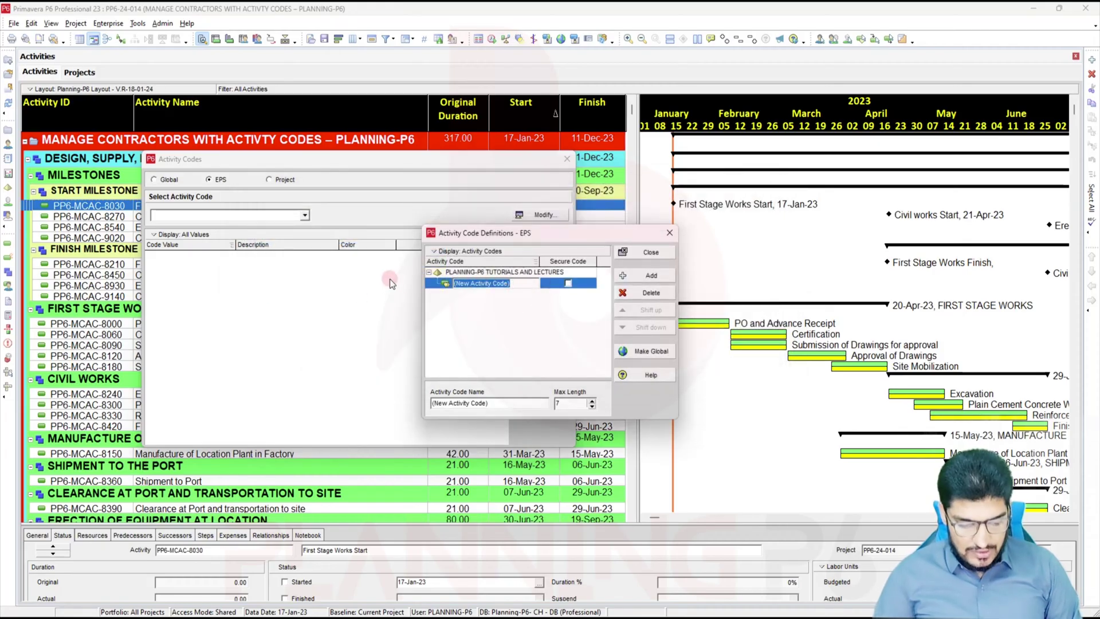
pyautogui.write('ABC')
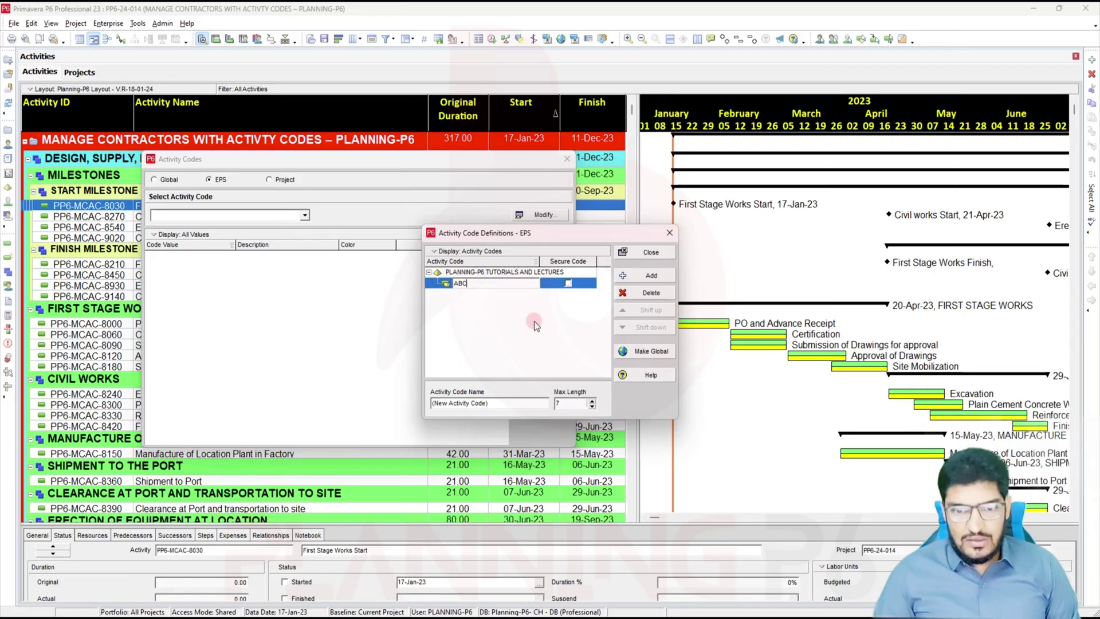
pyautogui.click(646, 255)
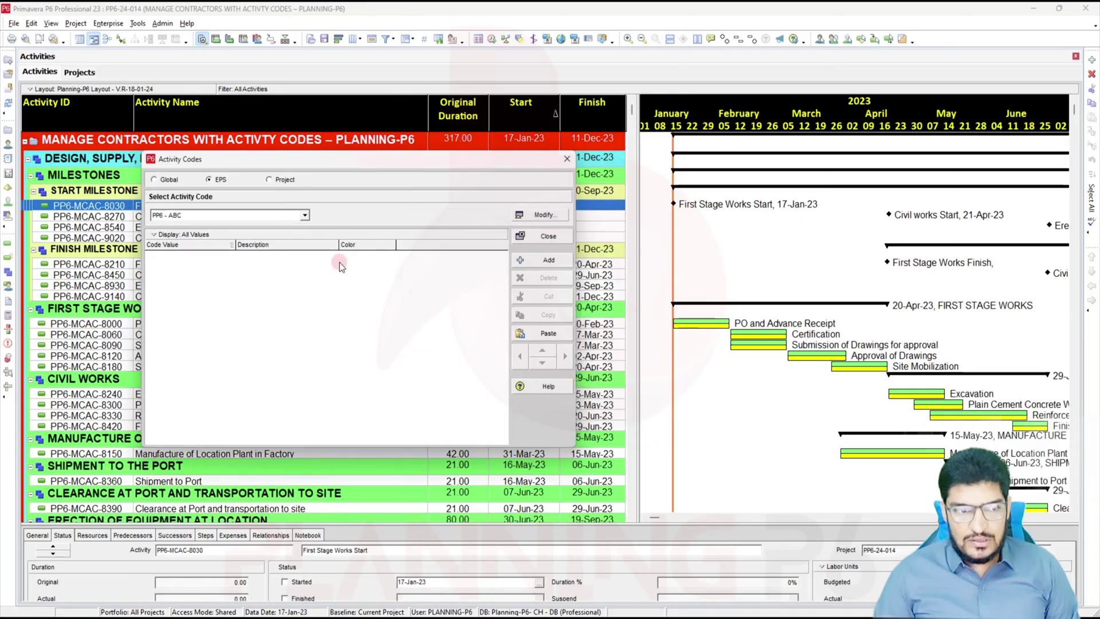
pyautogui.click(284, 181)
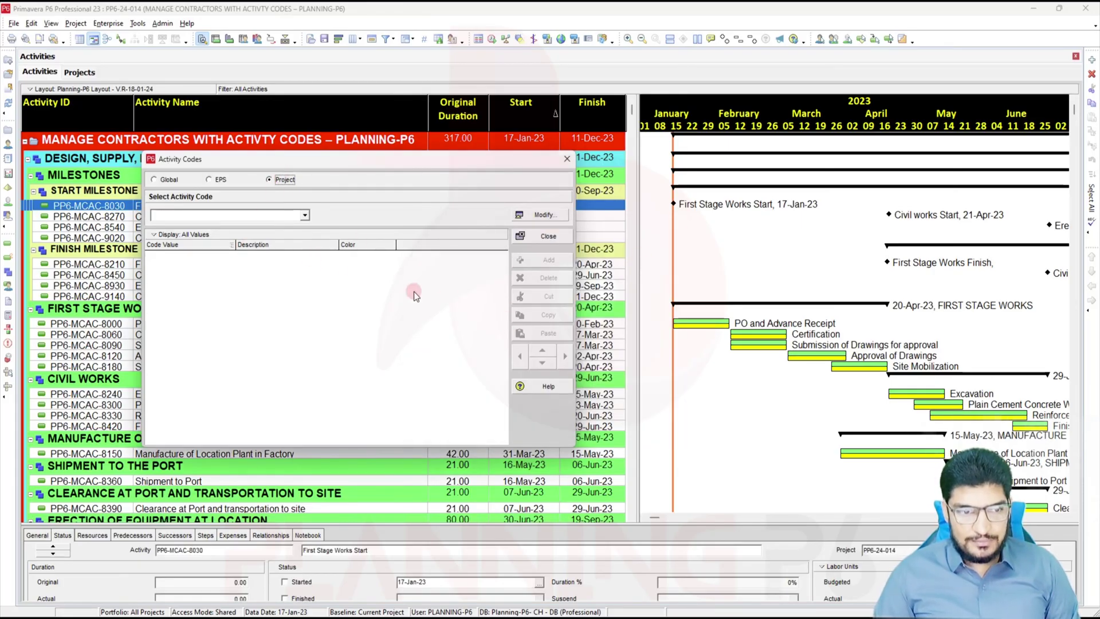
# - Add a project-level activity code named PP6 for project PP6-24-014
pyautogui.click(518, 216)
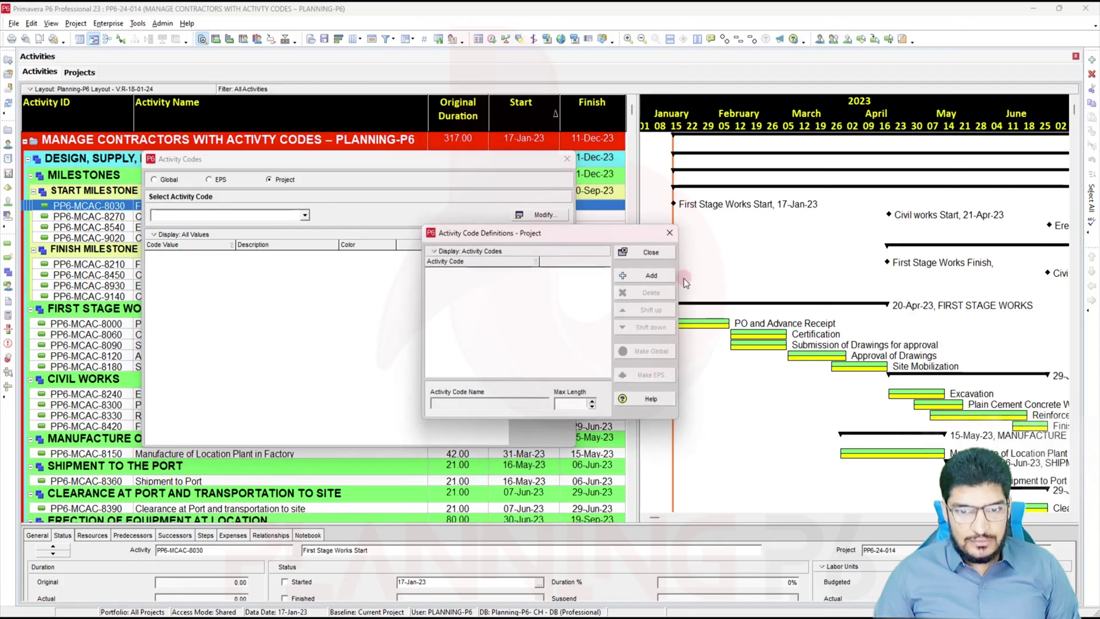
pyautogui.click(665, 276)
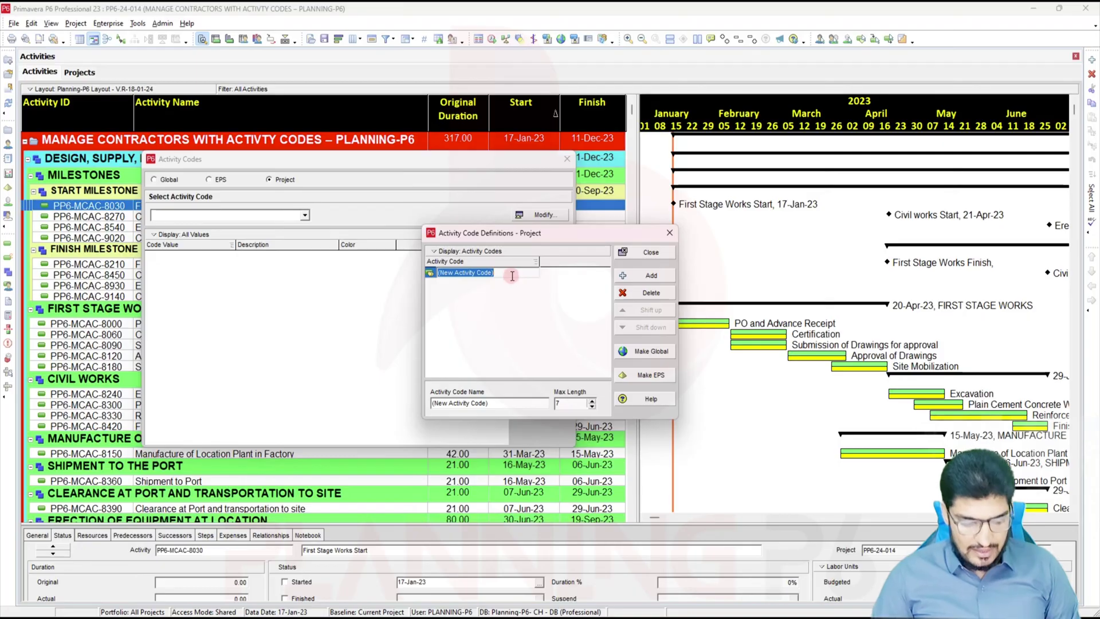
pyautogui.write('PP6')
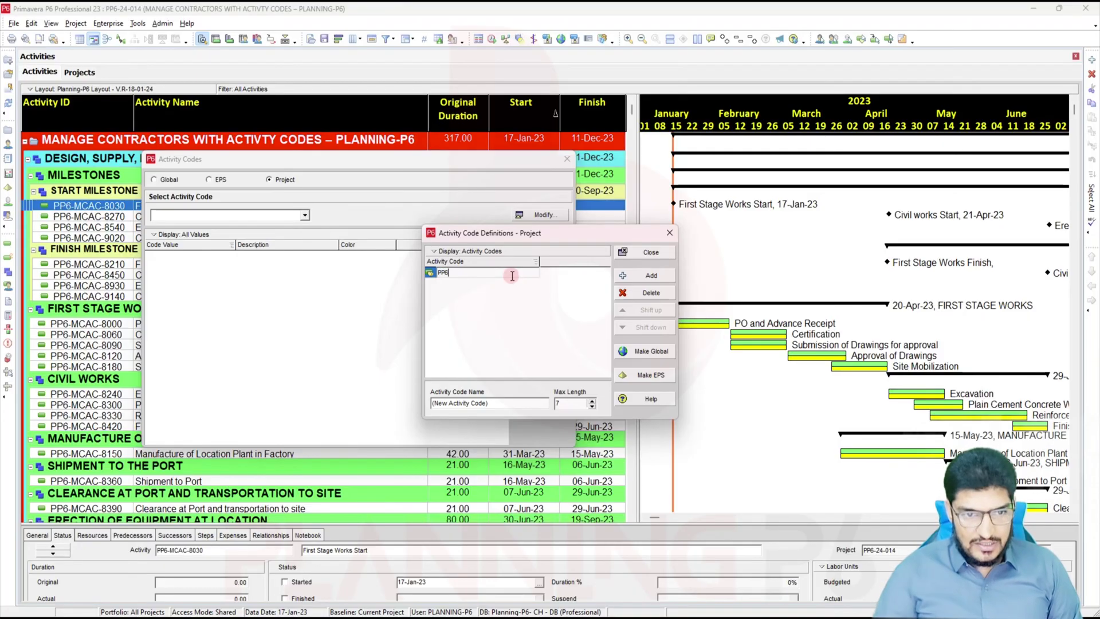
pyautogui.click(662, 255)
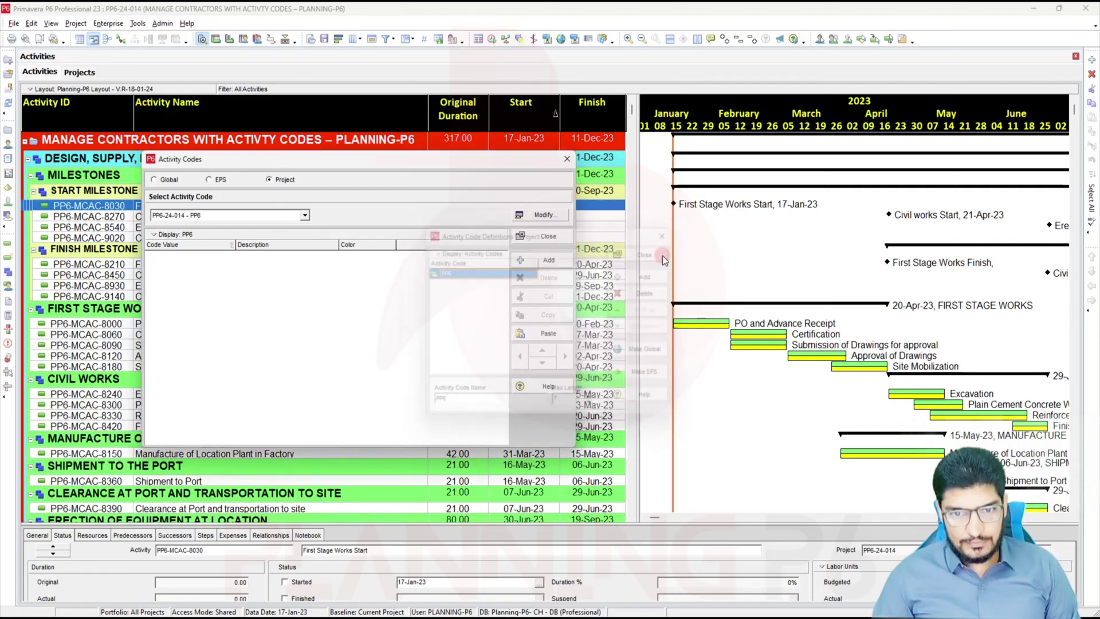
# - Add the global Contractors code as a column after Finish and widen it to show its title
pyautogui.click(567, 158)
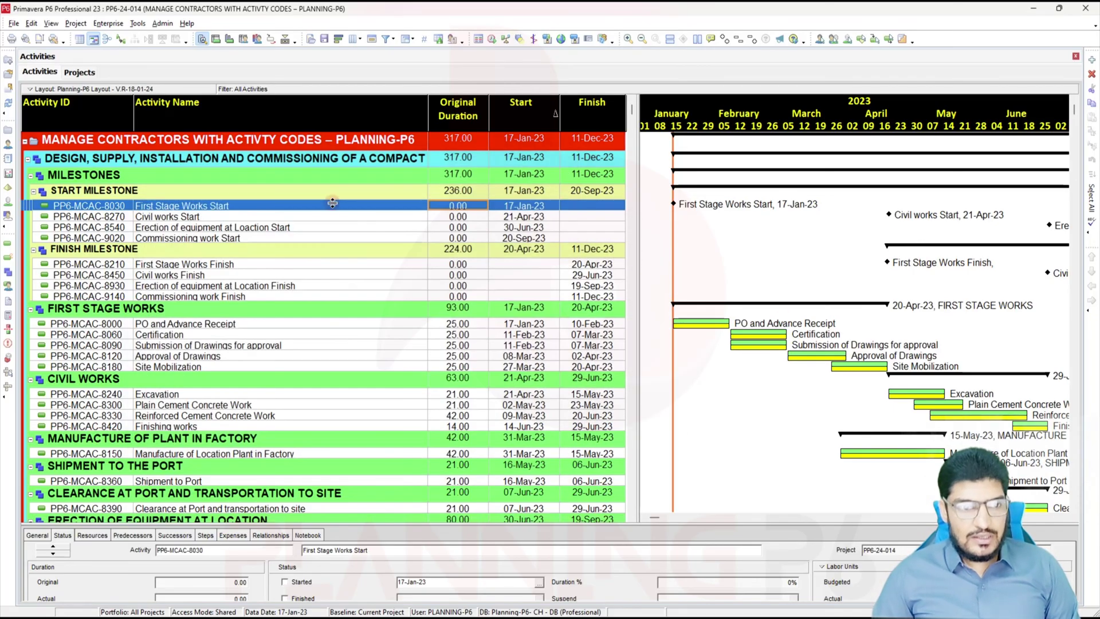
pyautogui.rightClick(336, 197)
pyautogui.click(355, 391)
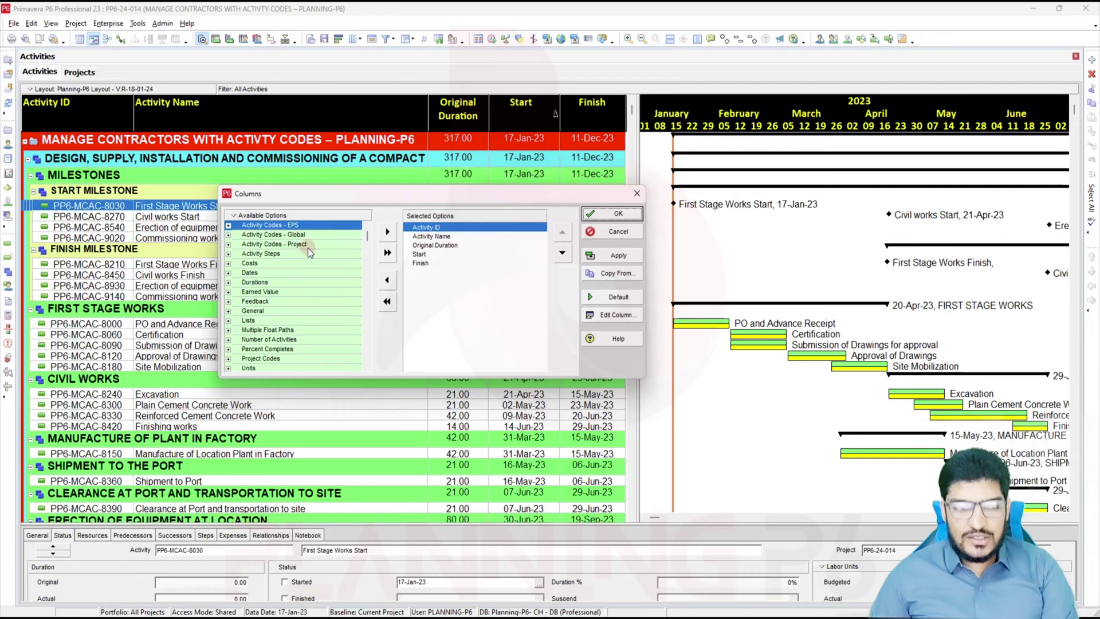
pyautogui.click(274, 234)
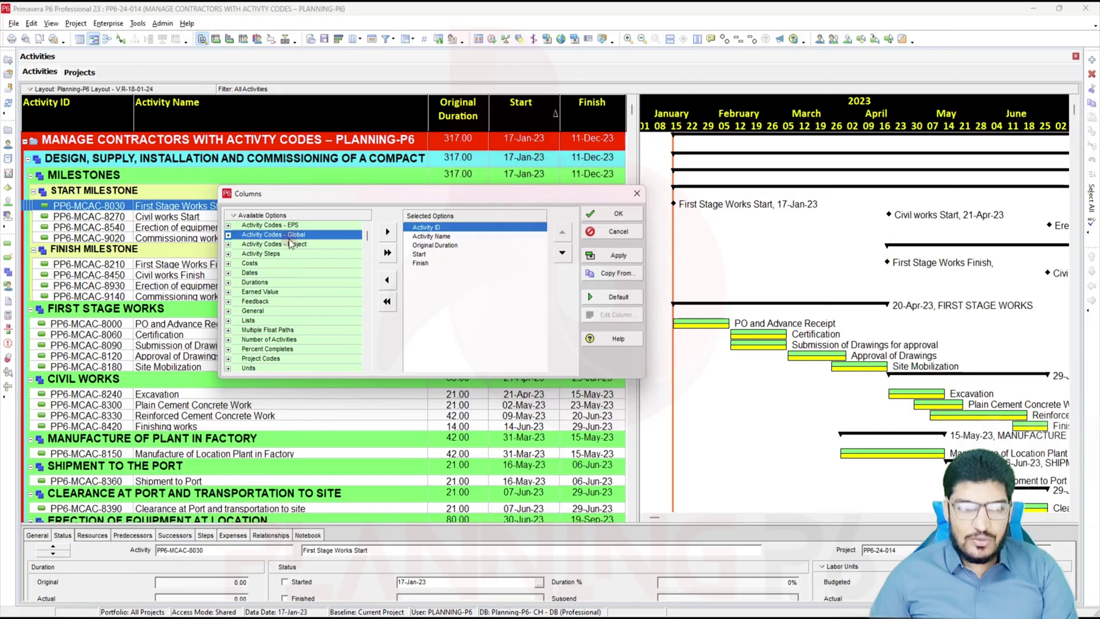
pyautogui.click(229, 243)
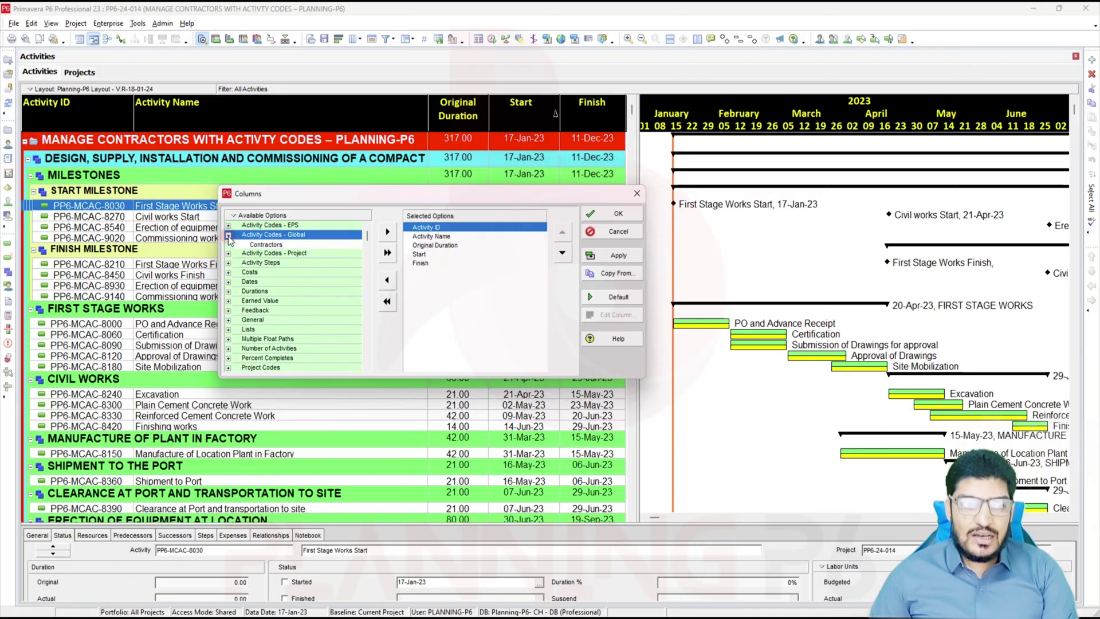
pyautogui.doubleClick(269, 244)
pyautogui.click(562, 253)
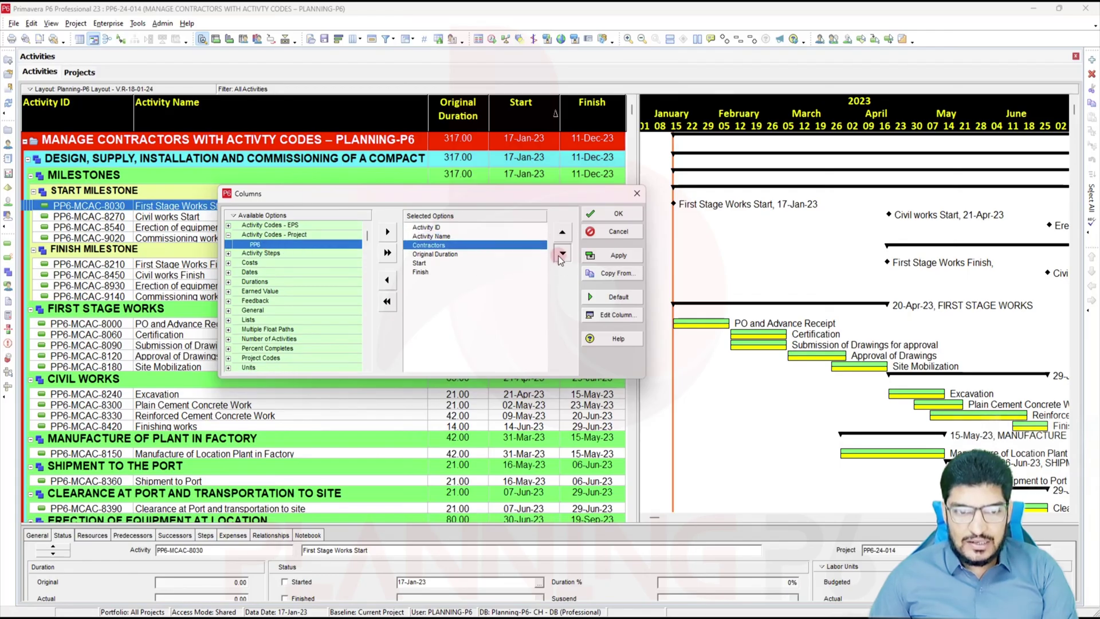
pyautogui.click(562, 253)
pyautogui.click(562, 253)
pyautogui.click(562, 253)
pyautogui.click(628, 255)
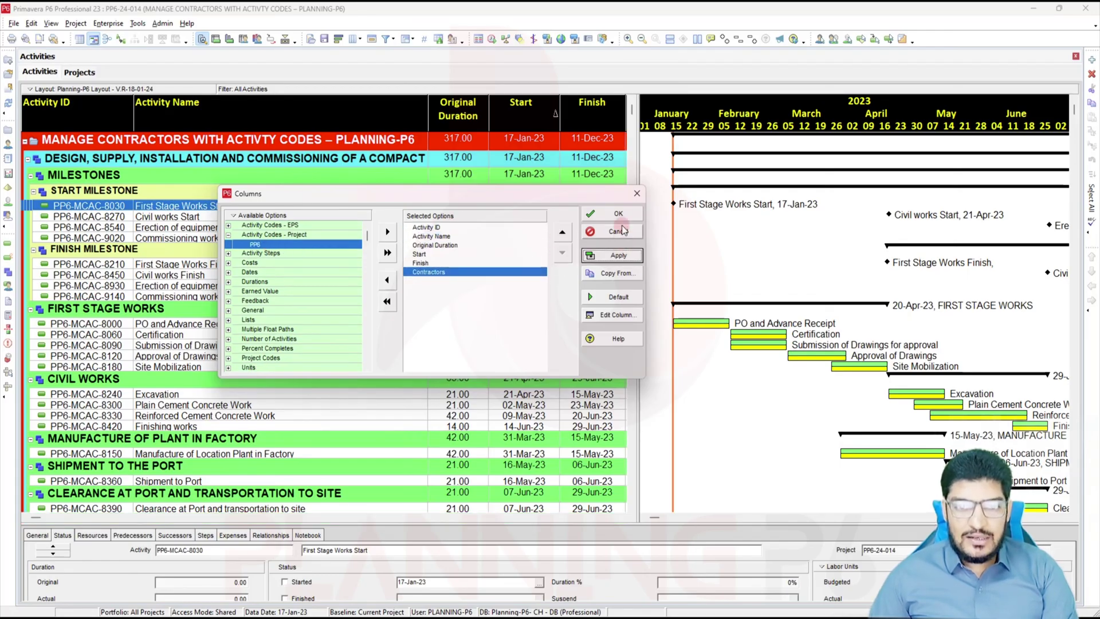
pyautogui.click(619, 215)
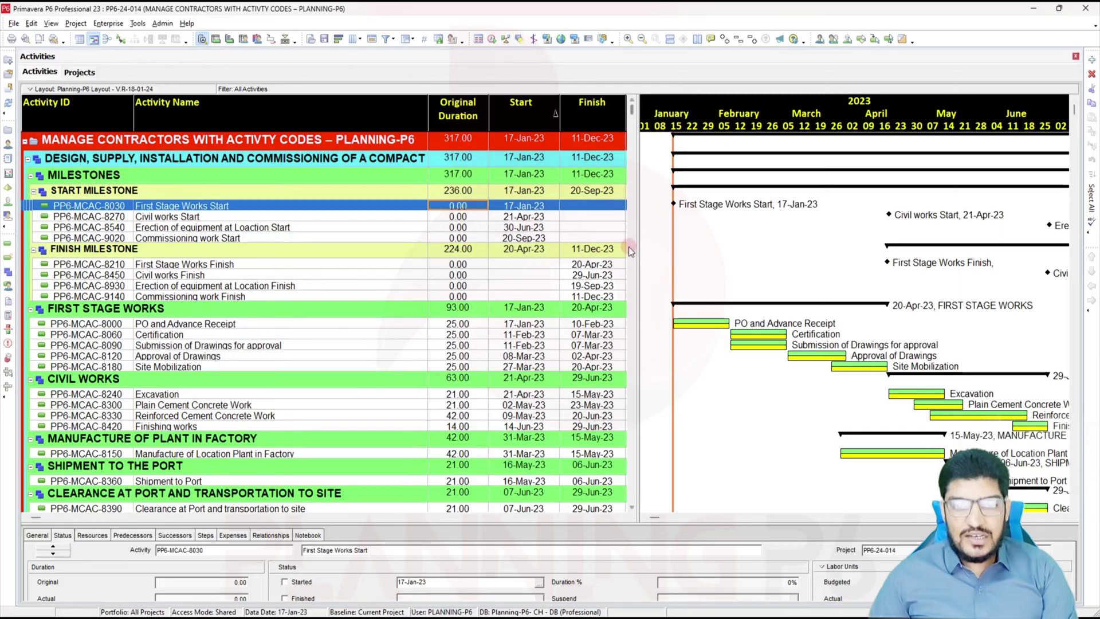
pyautogui.click(641, 248)
pyautogui.doubleClick(662, 126)
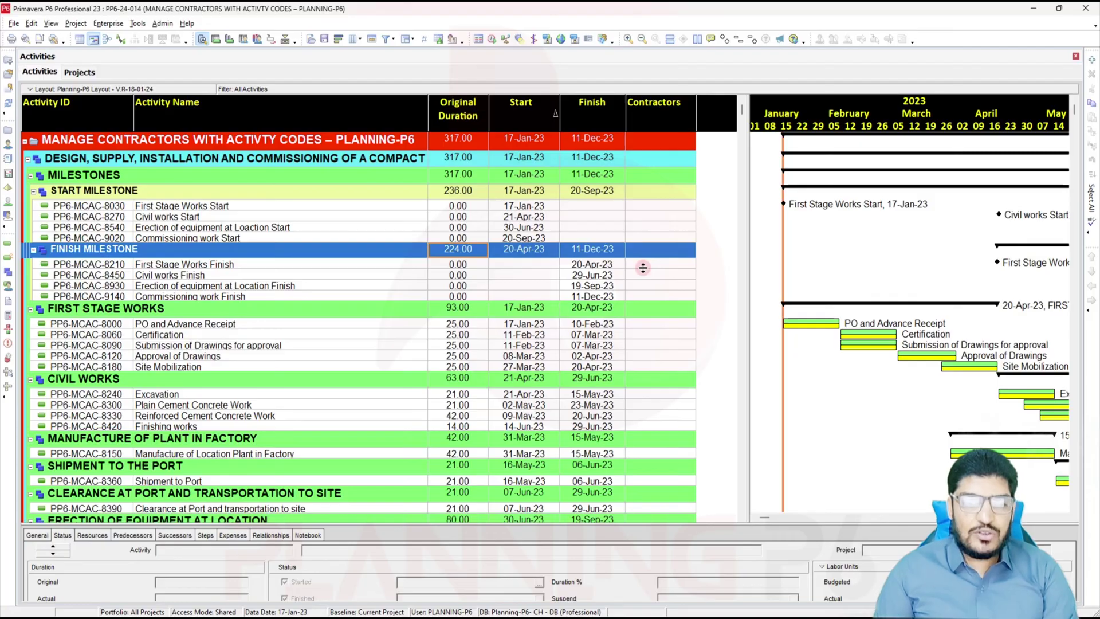
# - Assign Contractor -001.1.1 to First Stage Works Start (PP6-MCAC-8030) and widen the Contractors column
pyautogui.doubleClick(663, 206)
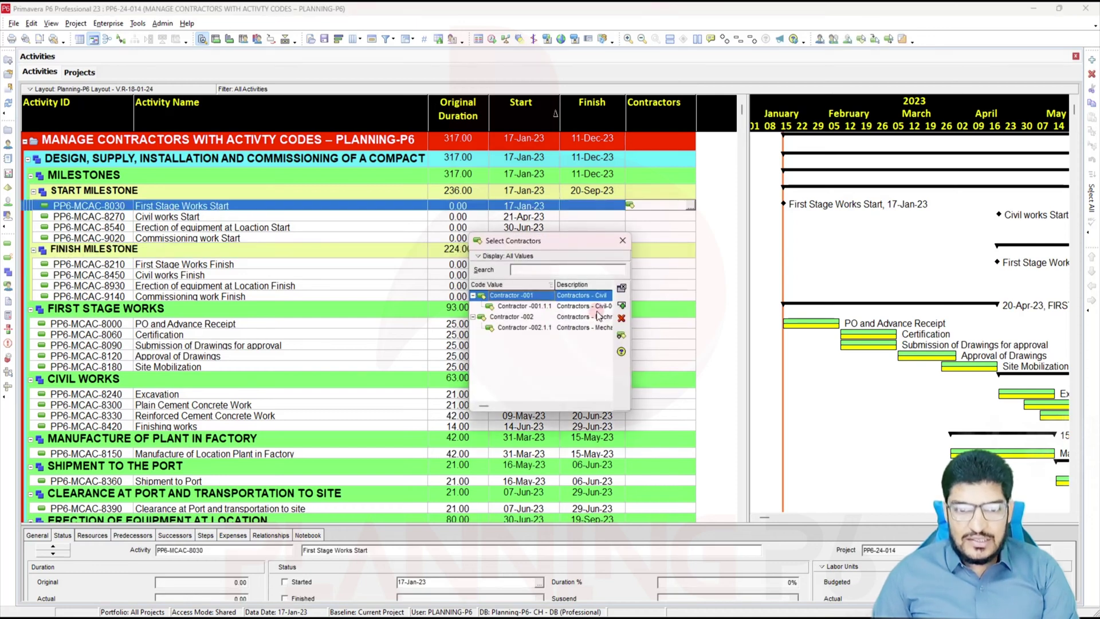
pyautogui.click(601, 306)
pyautogui.click(622, 305)
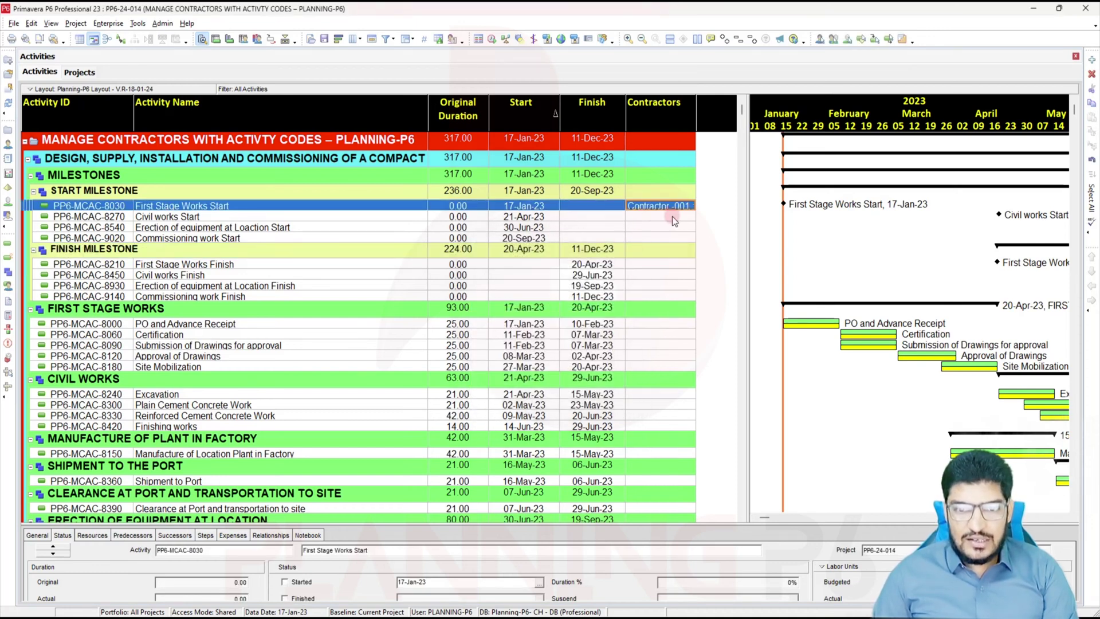
pyautogui.moveTo(695, 116); pyautogui.dragTo(716, 116)
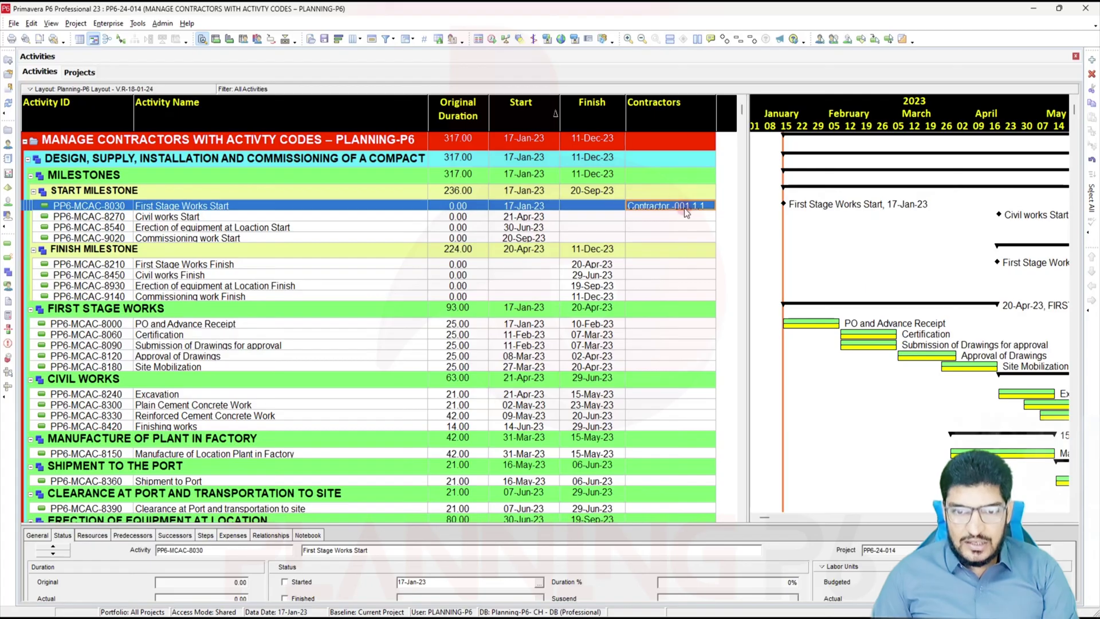
# - Increase the activity table row height through the Table, Font and Row settings
pyautogui.rightClick(650, 216)
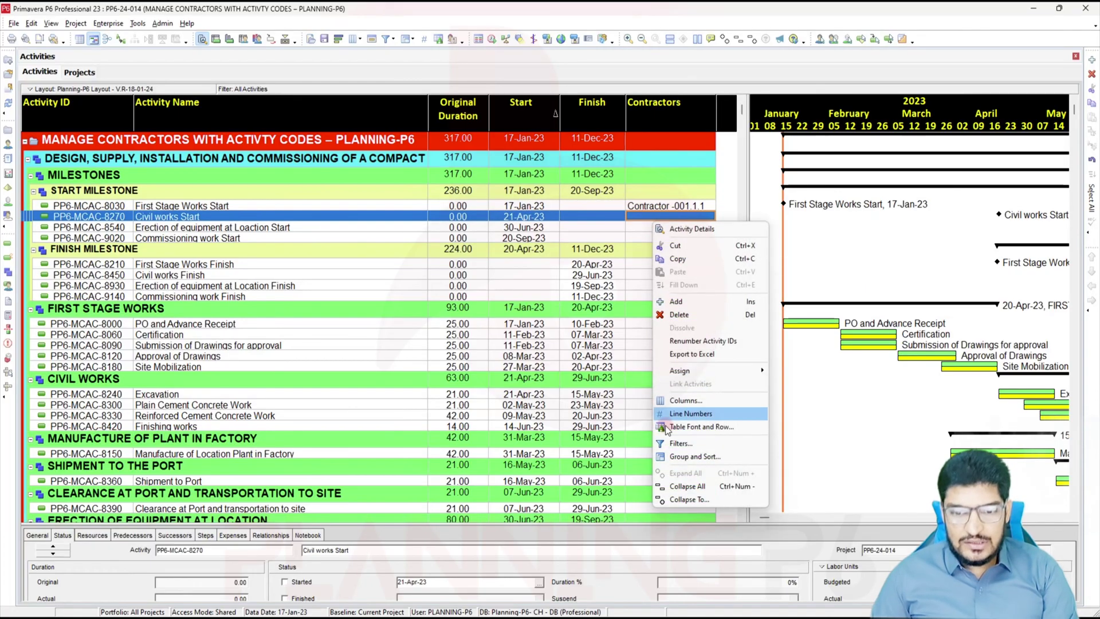
pyautogui.click(677, 429)
pyautogui.click(481, 334)
pyautogui.click(651, 285)
pyautogui.click(654, 241)
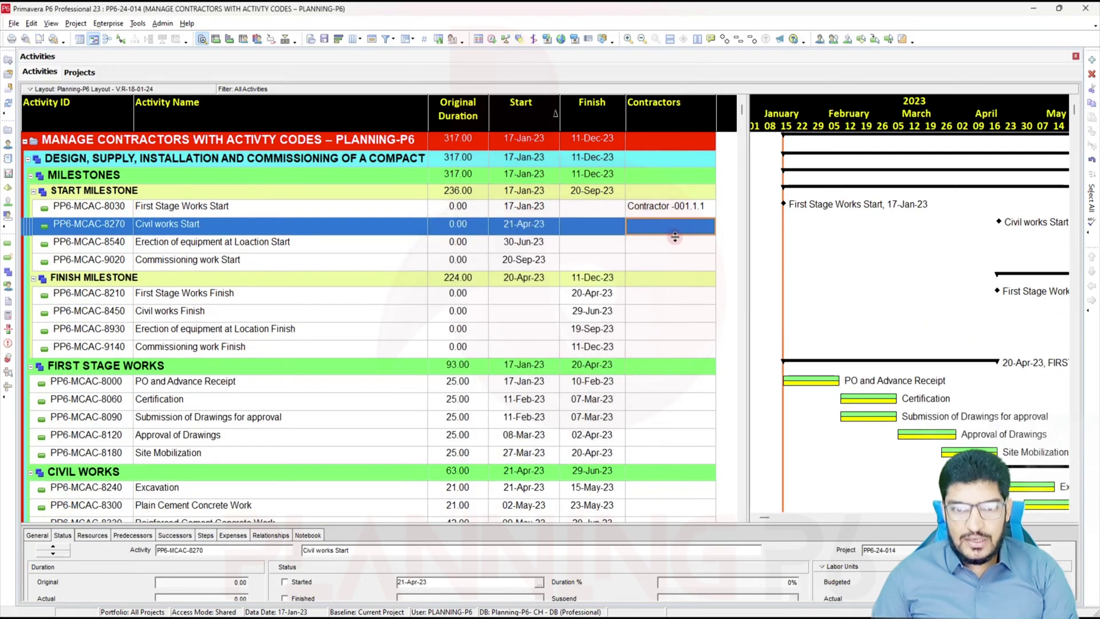
# - Assign Contractor -002.1.1 to Civil works Start and fill it down through Site Mobilization
pyautogui.doubleClick(677, 232)
pyautogui.click(588, 329)
pyautogui.doubleClick(588, 330)
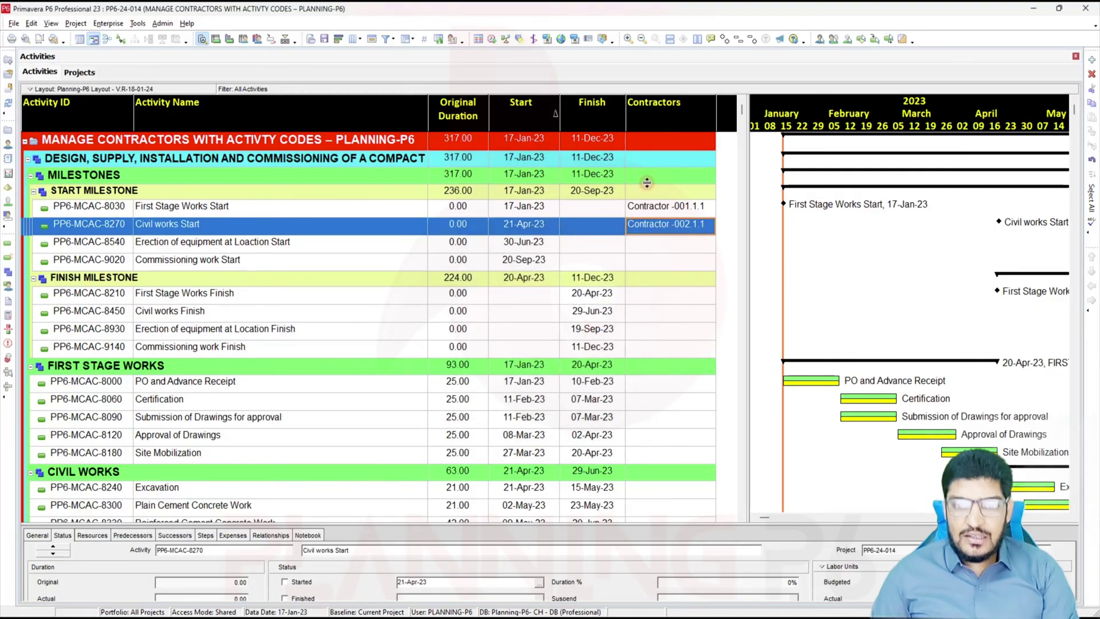
pyautogui.keyDown('shift'); pyautogui.click(668, 452); pyautogui.keyUp('shift')
pyautogui.rightClick(657, 224)
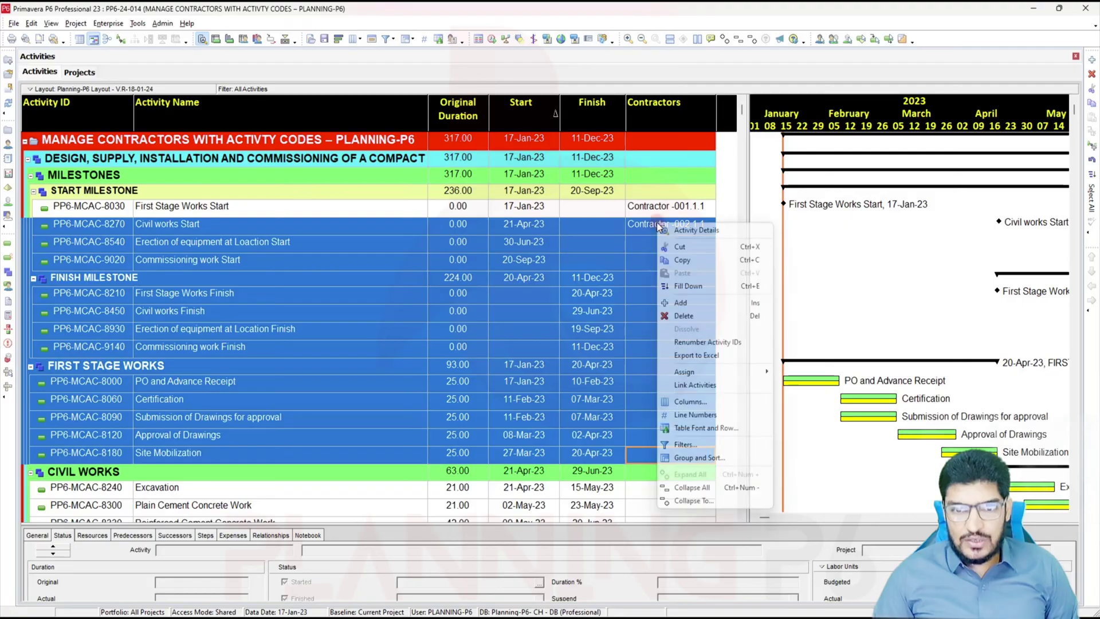
pyautogui.click(690, 287)
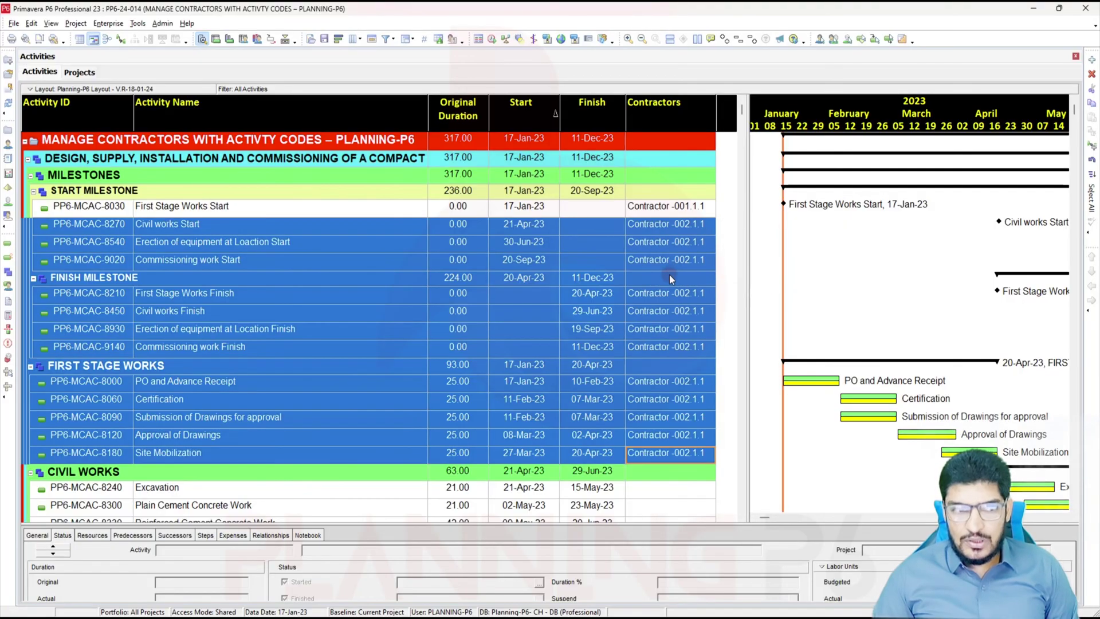
pyautogui.doubleClick(670, 277)
pyautogui.doubleClick(670, 279)
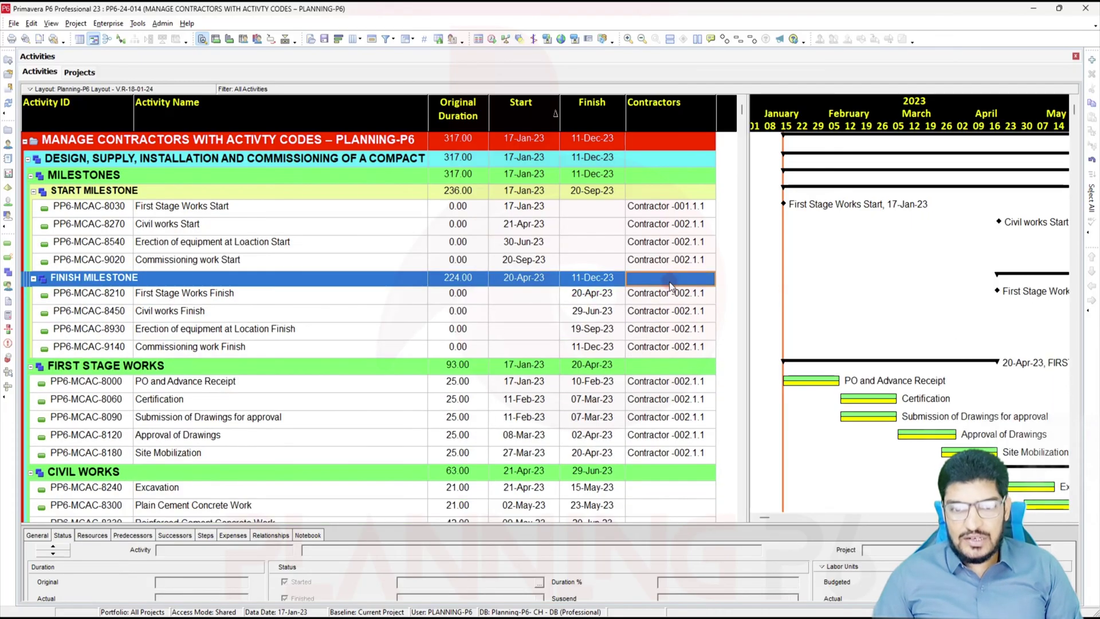
pyautogui.scroll(-1, 630, 372)
pyautogui.scroll(-1, 658, 439)
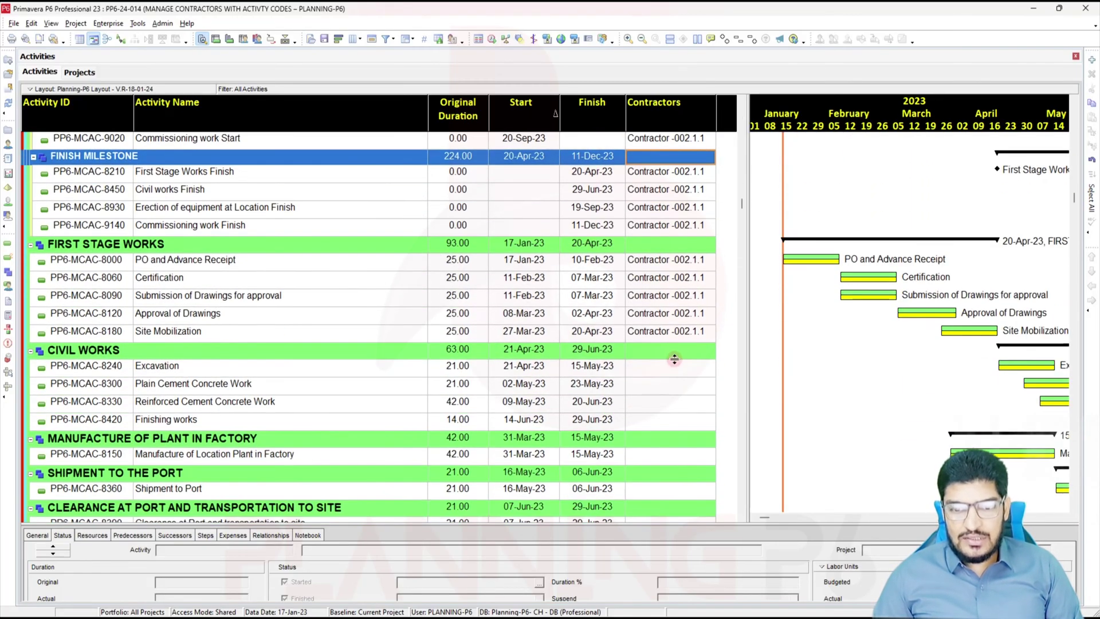
# - Assign Contractor -001.1.1 to Excavation and fill it down through PP6-MCAC-8570, Fixing of Aeration tank
pyautogui.doubleClick(649, 362)
pyautogui.click(592, 310)
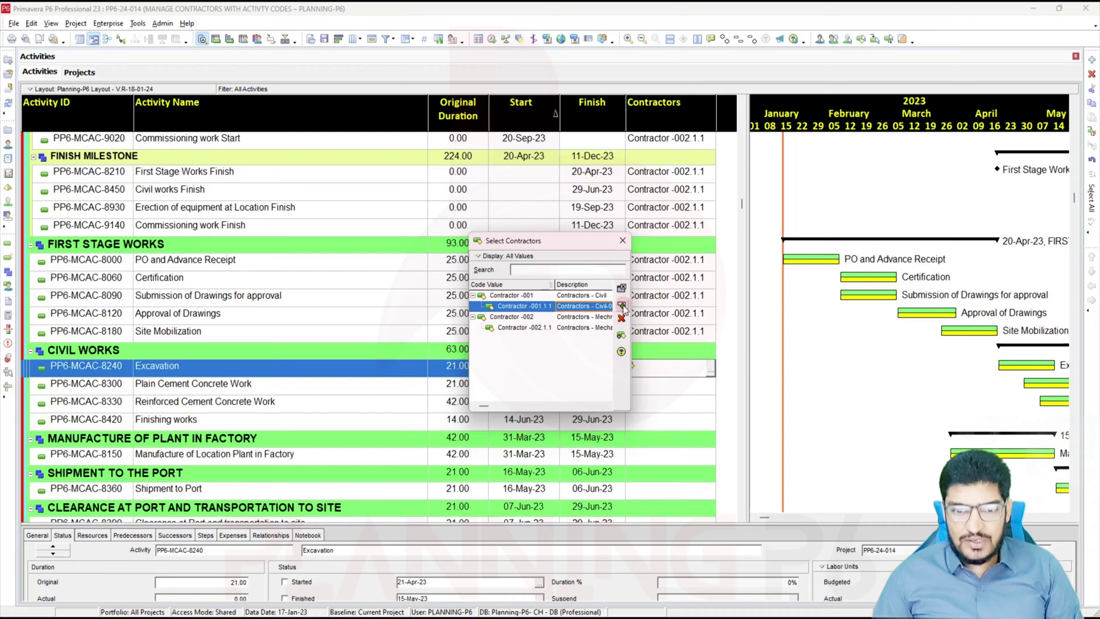
pyautogui.click(621, 305)
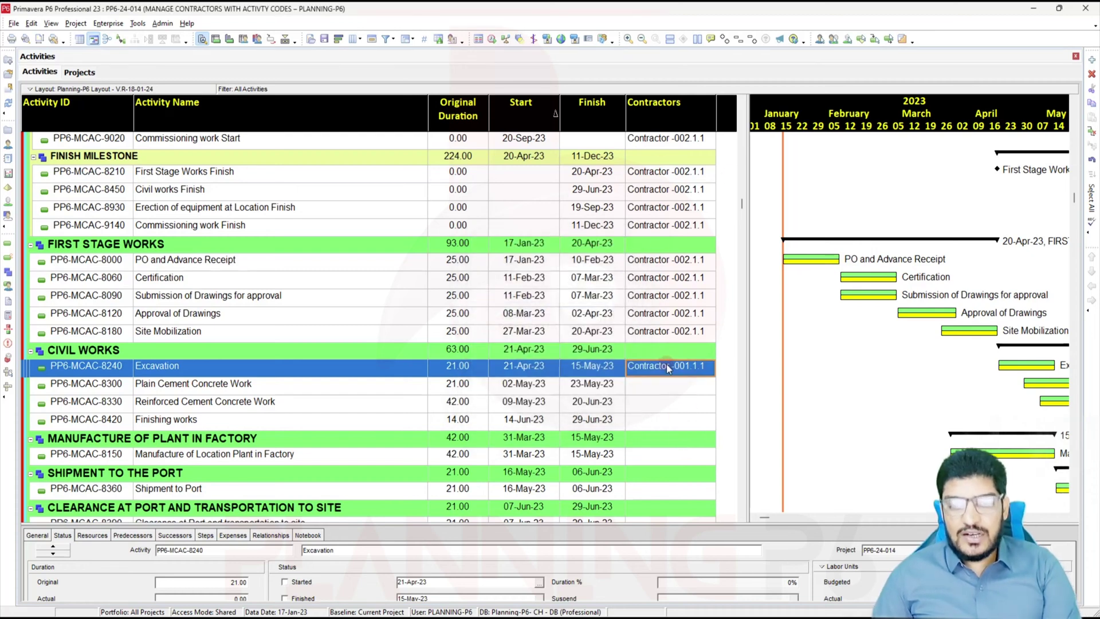
pyautogui.scroll(-3, 657, 377)
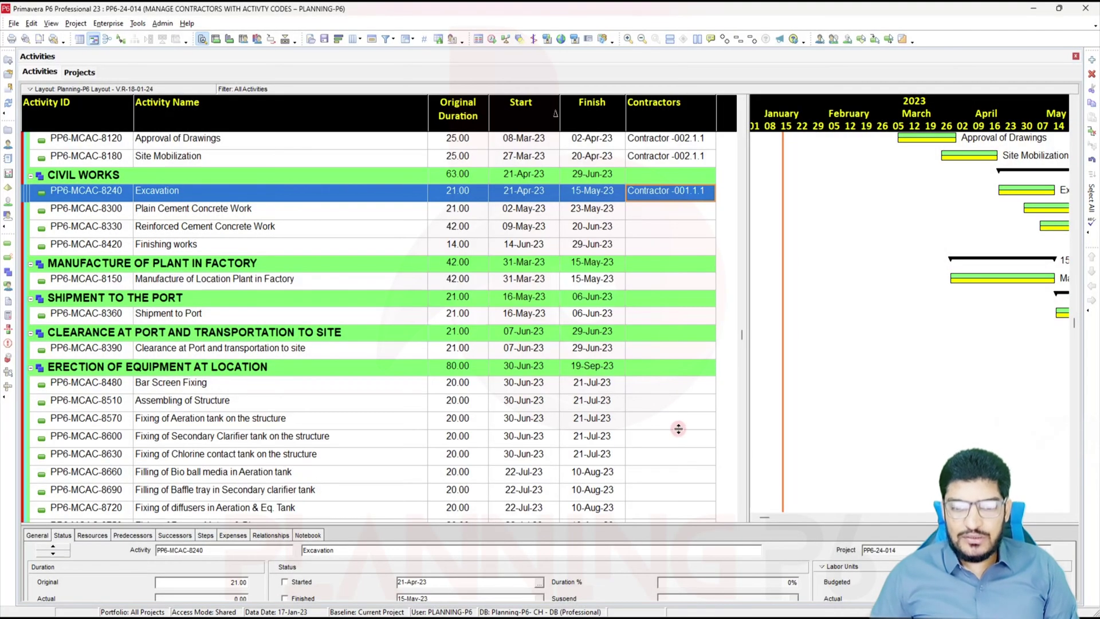
pyautogui.keyDown('shift'); pyautogui.click(678, 428); pyautogui.keyUp('shift')
pyautogui.rightClick(678, 403)
pyautogui.click(730, 180)
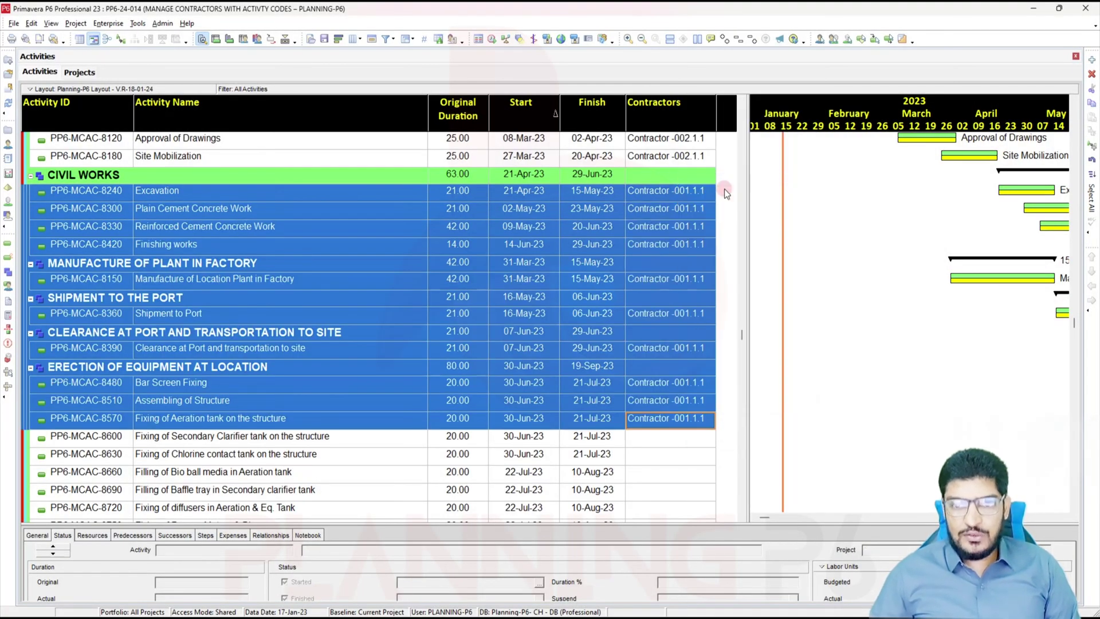
pyautogui.click(670, 335)
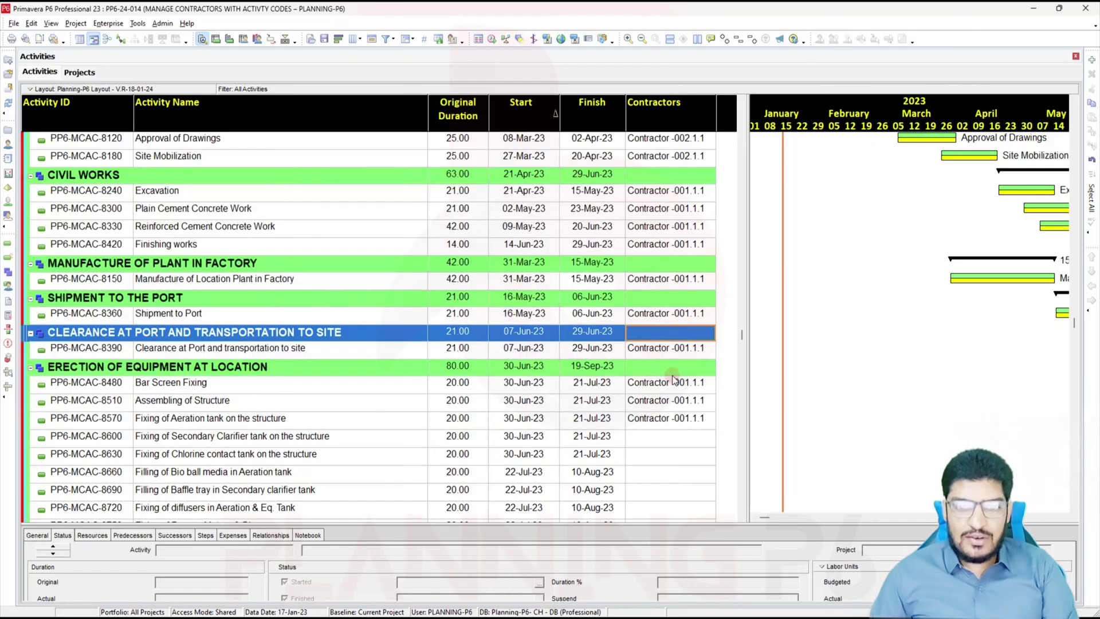
pyautogui.scroll(6, 665, 335)
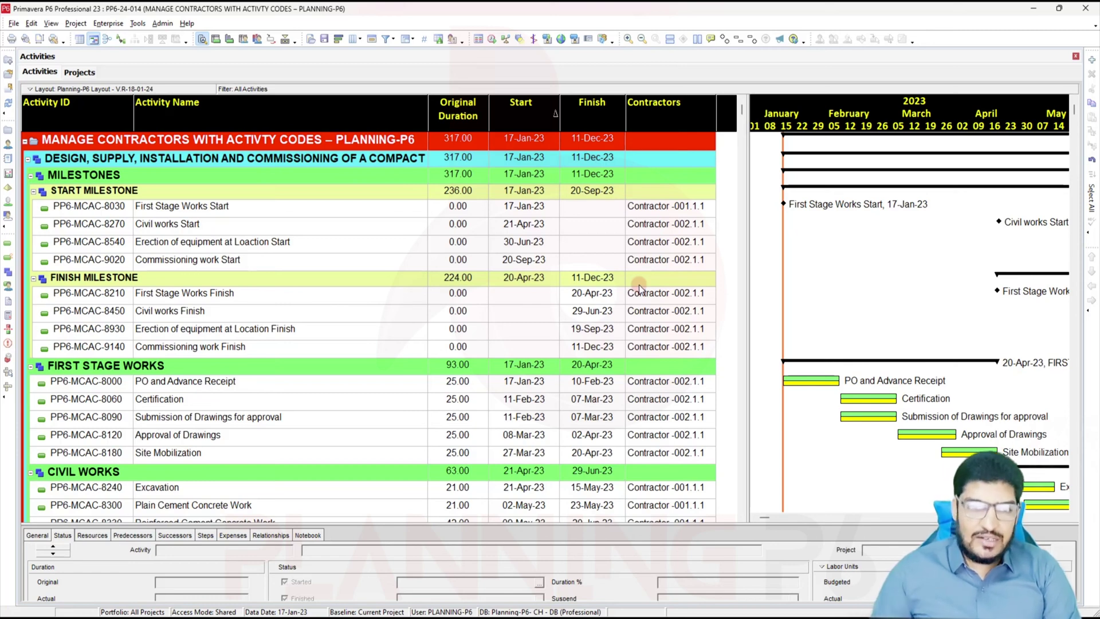
# - Check the table font and row settings, then select Approval of Drawings
pyautogui.rightClick(322, 242)
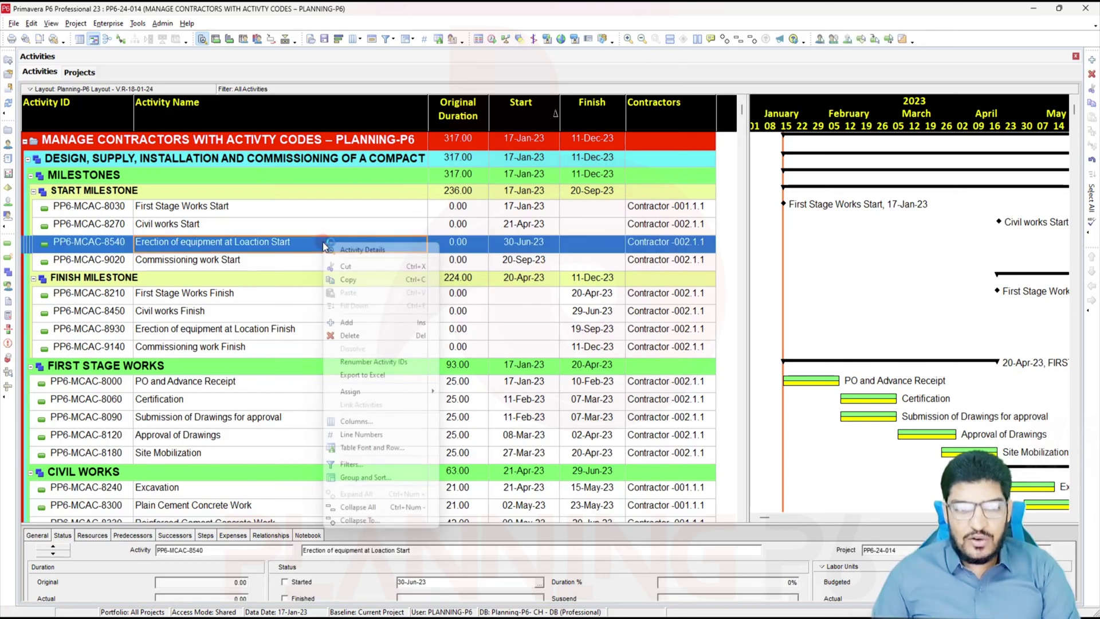
pyautogui.click(373, 450)
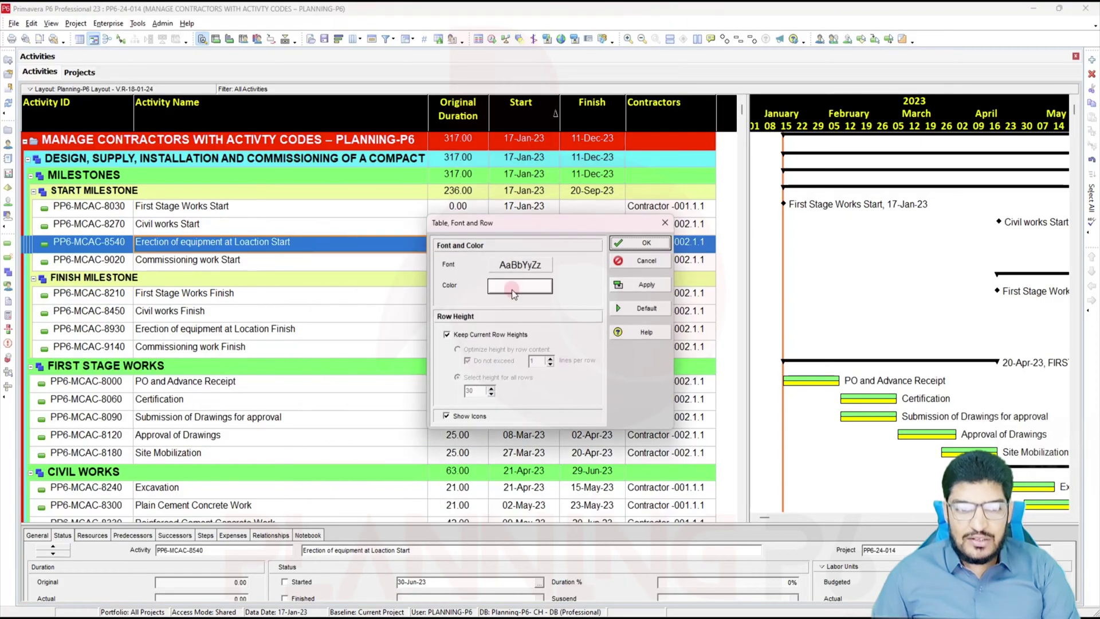
pyautogui.click(662, 224)
pyautogui.rightClick(393, 266)
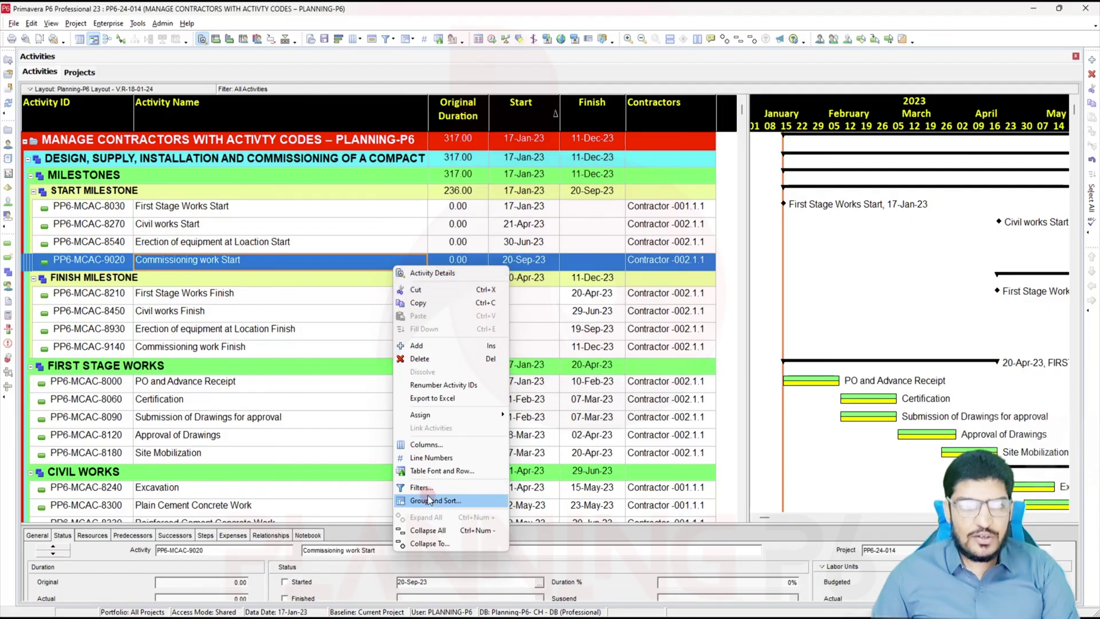
pyautogui.click(350, 437)
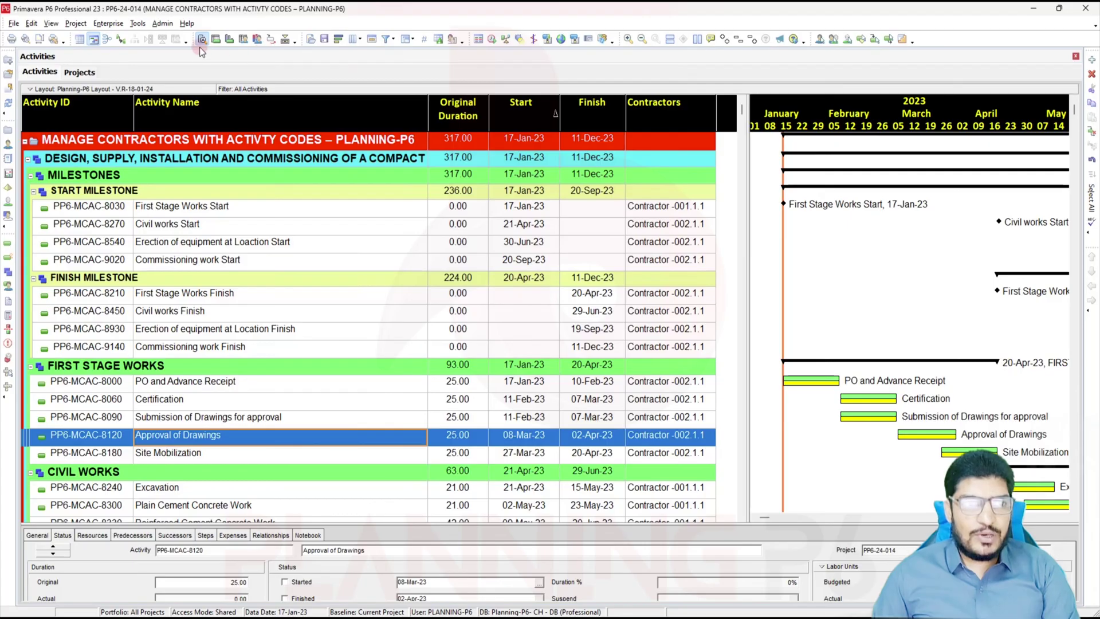
# - Change Group By from WBS to Contractors in Group and Sort and apply it
pyautogui.click(405, 40)
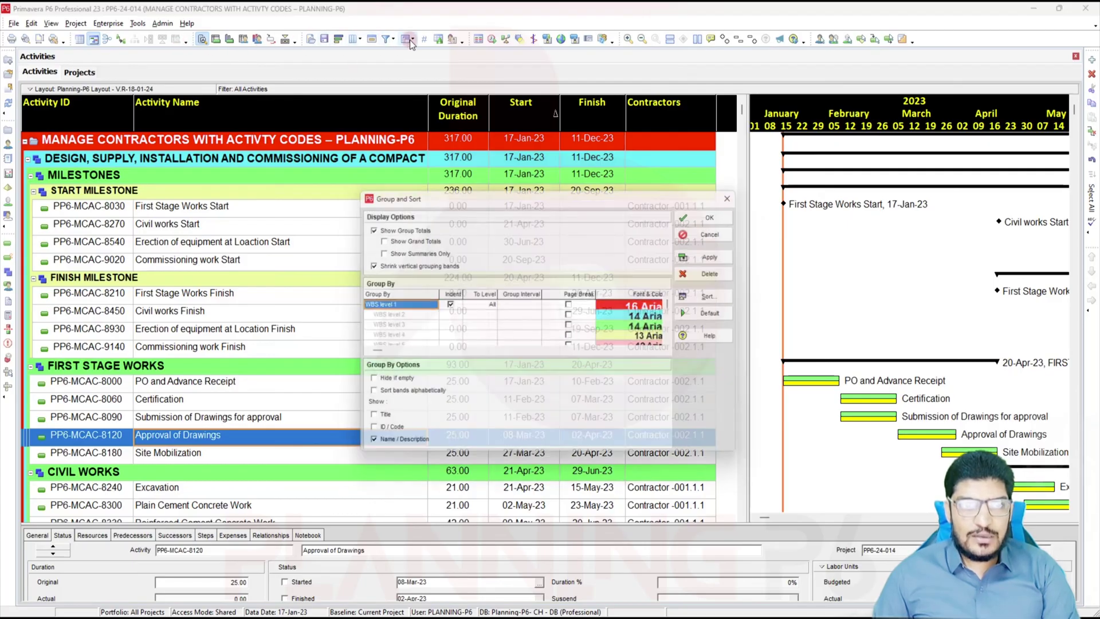
pyautogui.click(384, 307)
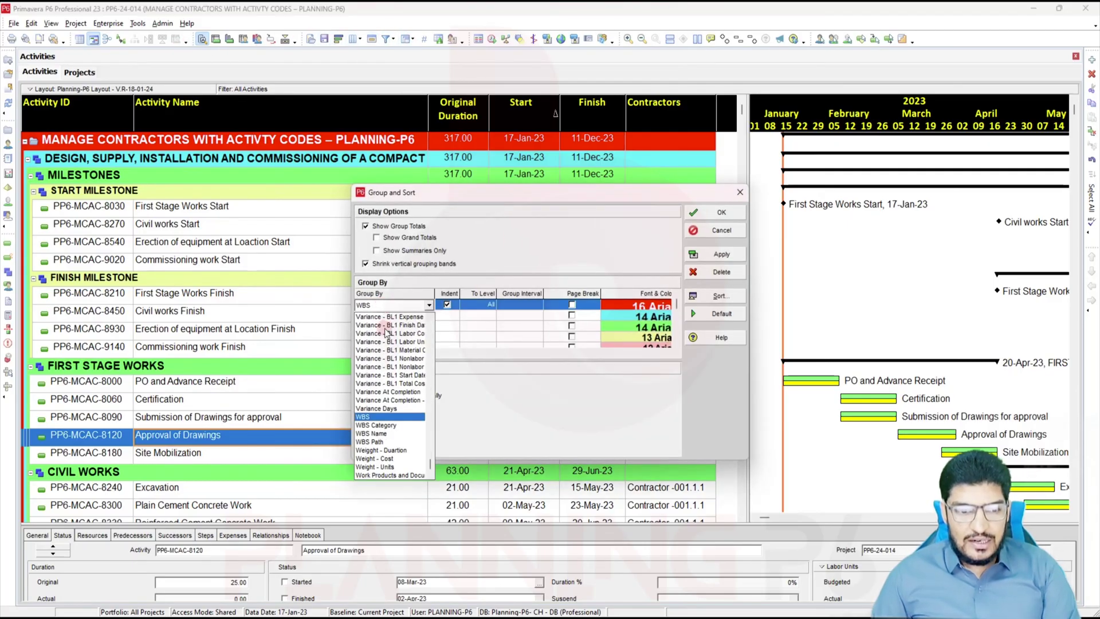
pyautogui.scroll(10, 390, 356)
pyautogui.press('c')
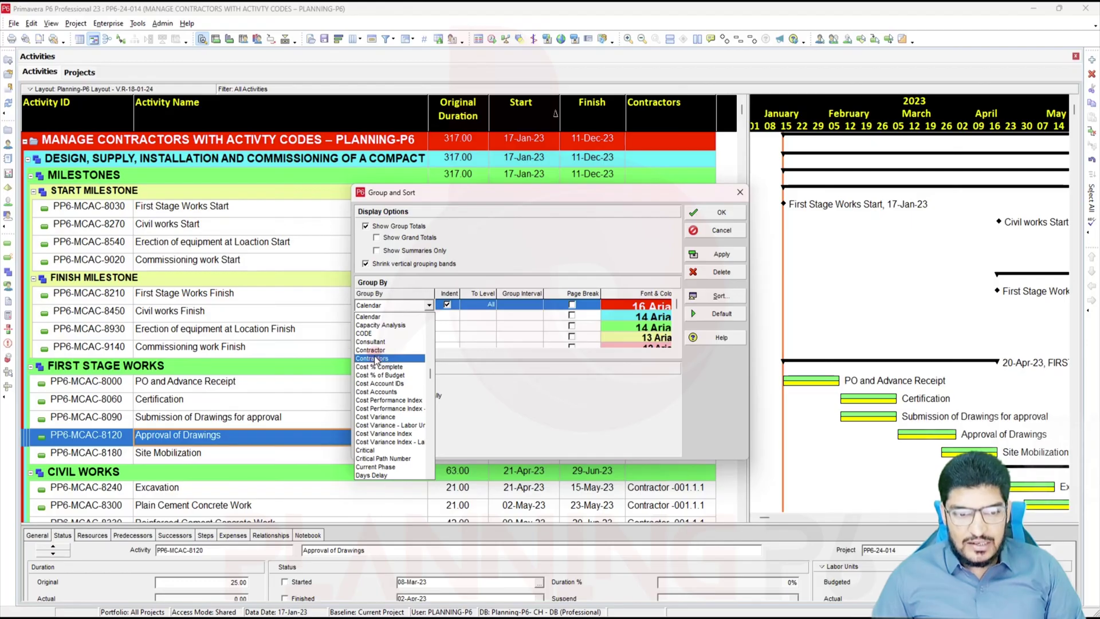
pyautogui.click(376, 359)
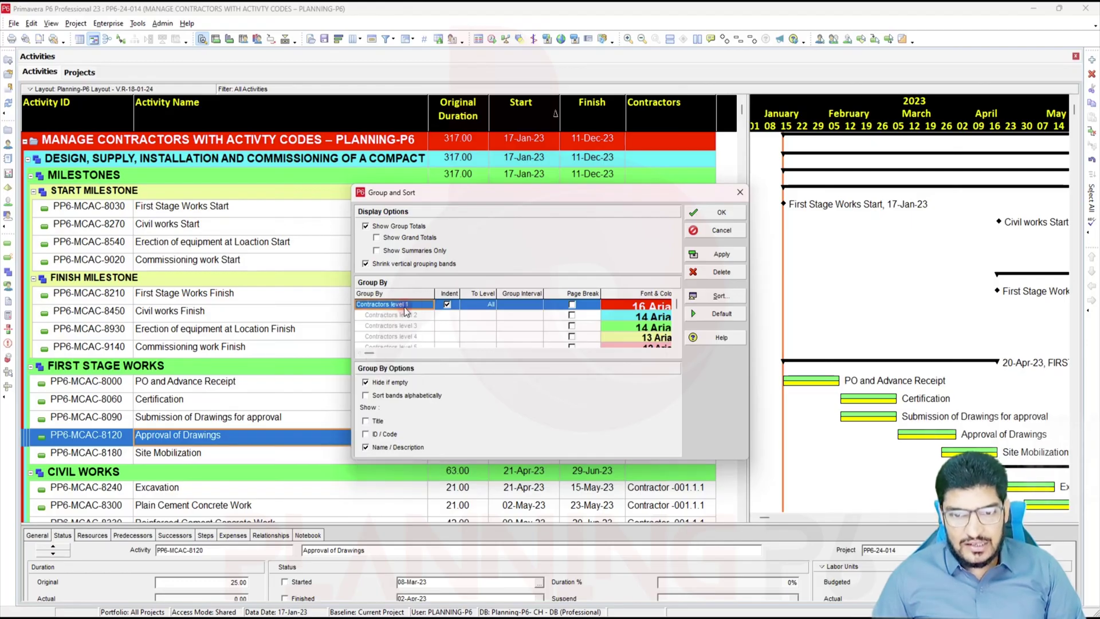
pyautogui.click(716, 258)
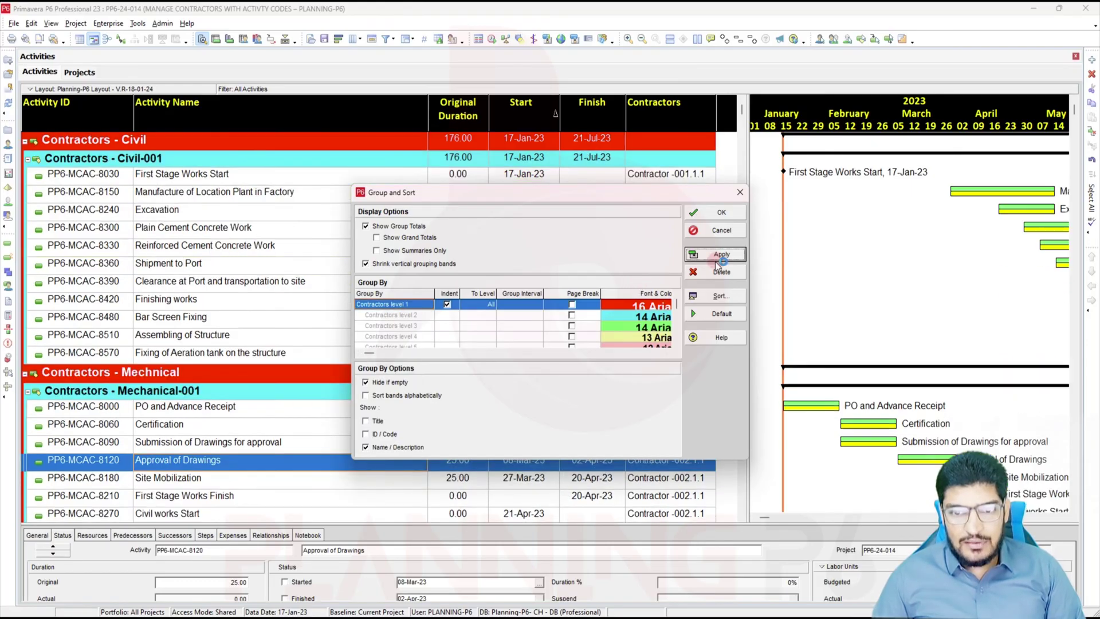
pyautogui.click(696, 215)
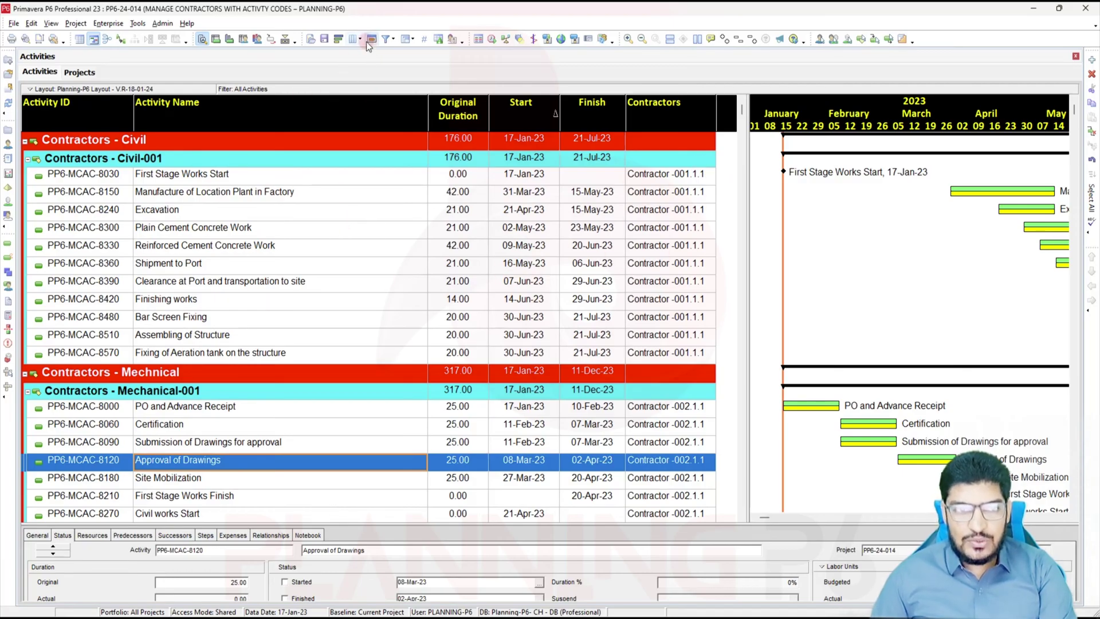
# - Review the Group and Sort settings and close them, keeping the Contractors grouping
pyautogui.click(413, 40)
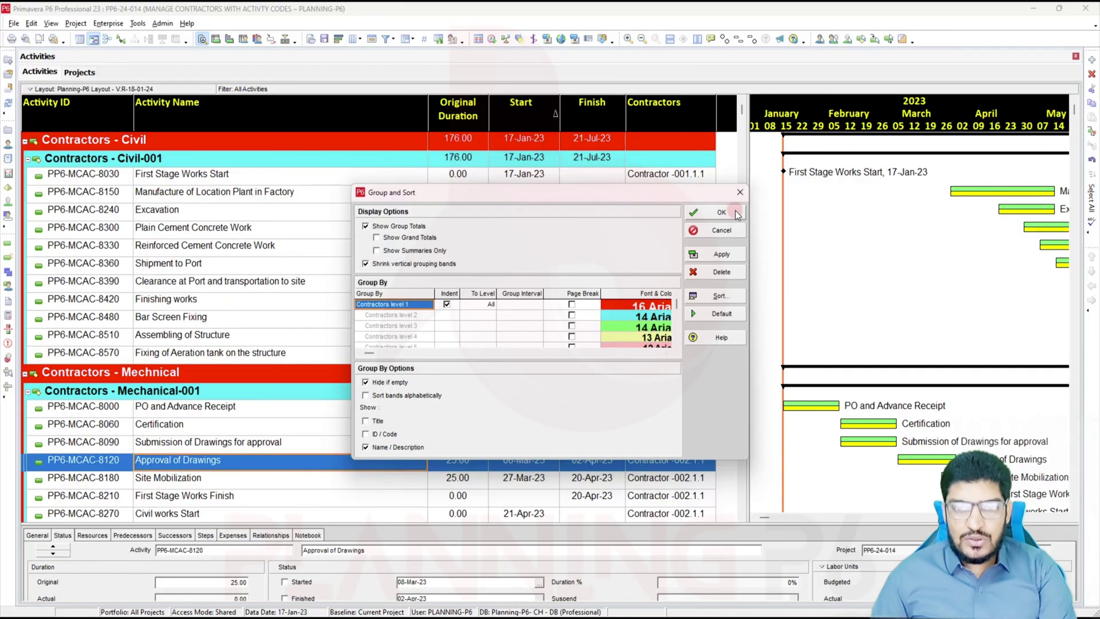
pyautogui.click(740, 194)
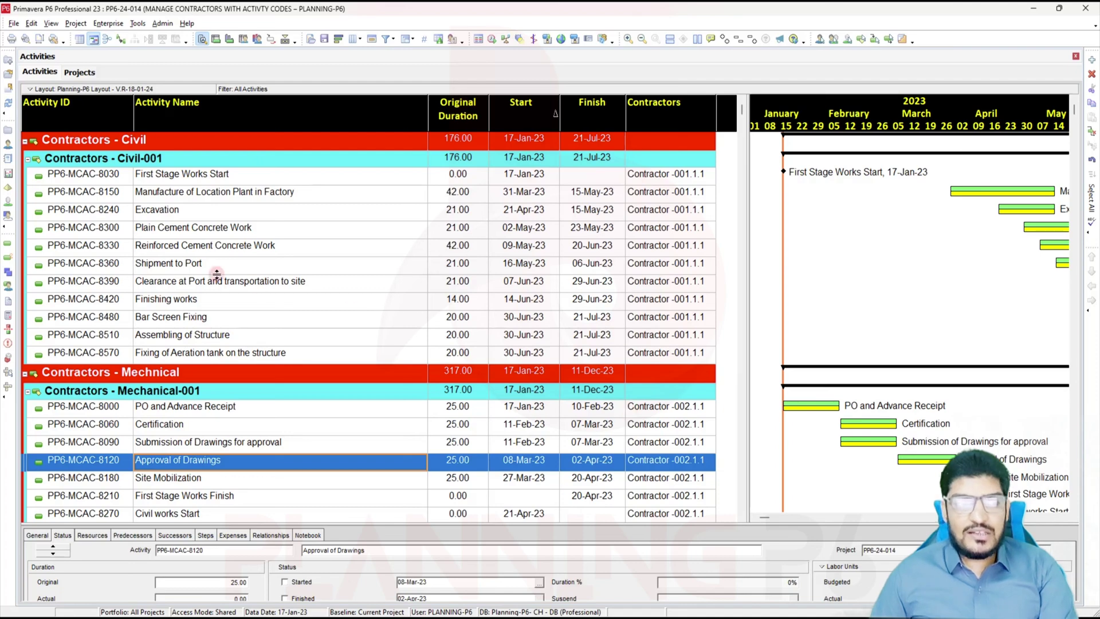
# - Set Group By back to WBS and review the Milestones, Civil Works and Erection bands
pyautogui.rightClick(278, 191)
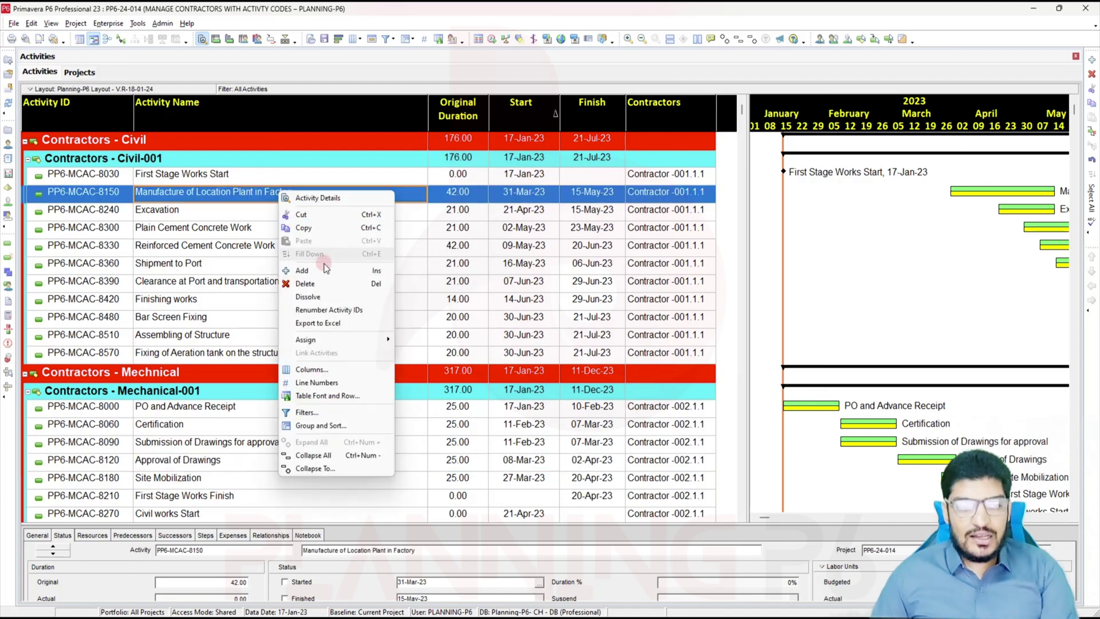
pyautogui.click(321, 425)
pyautogui.click(401, 304)
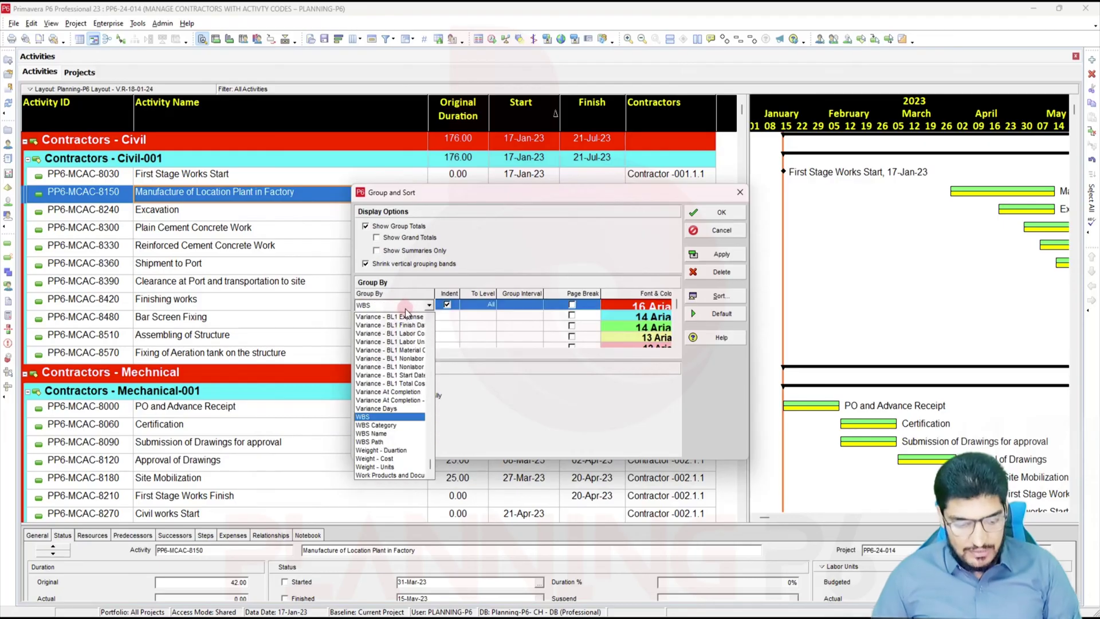
pyautogui.click(396, 408)
pyautogui.click(383, 306)
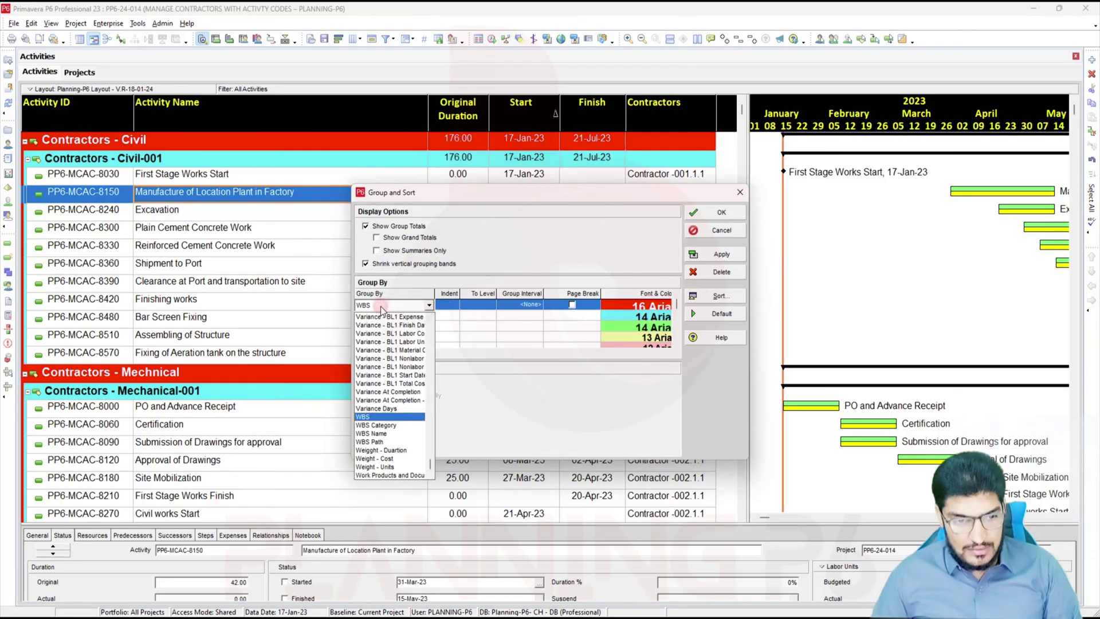
pyautogui.click(383, 417)
pyautogui.click(721, 212)
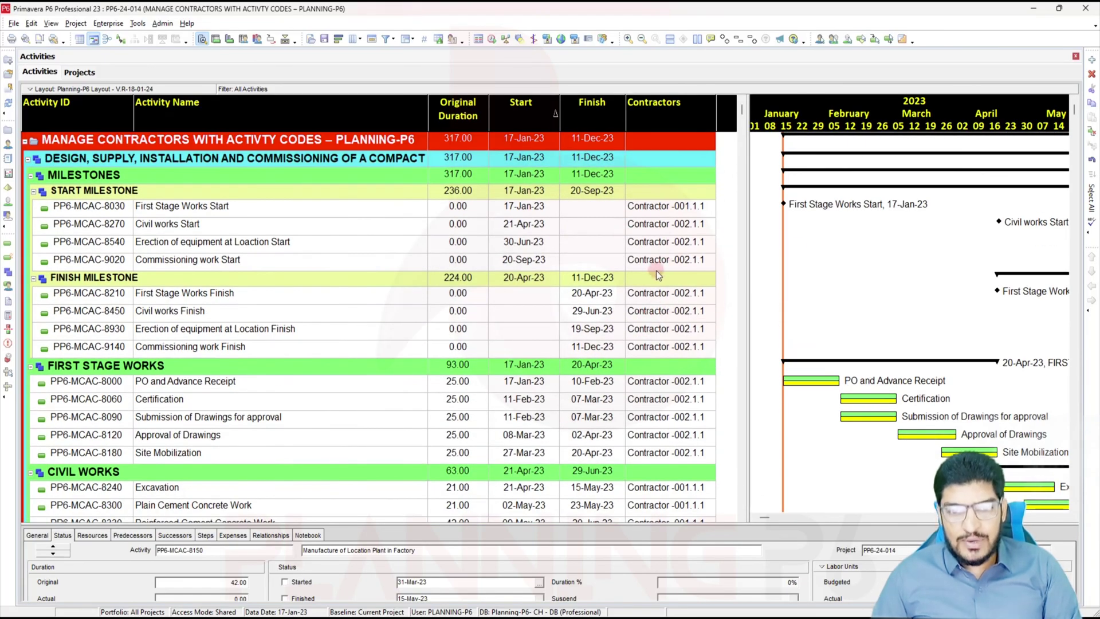
pyautogui.scroll(-2, 588, 414)
pyautogui.scroll(2, 588, 414)
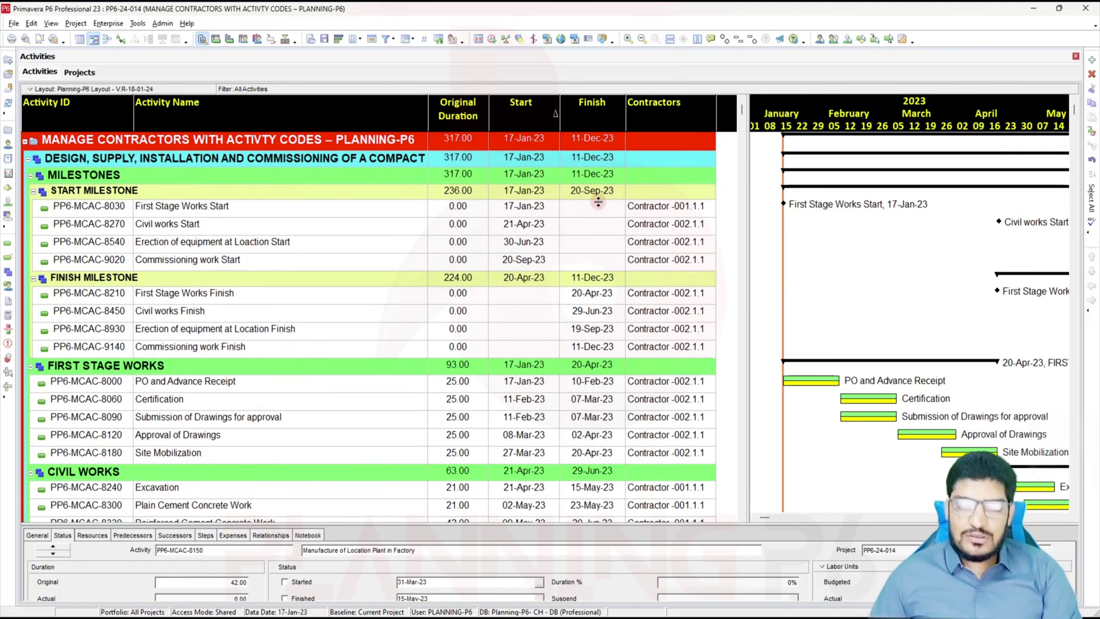
pyautogui.scroll(-3, 547, 223)
pyautogui.scroll(-2, 545, 227)
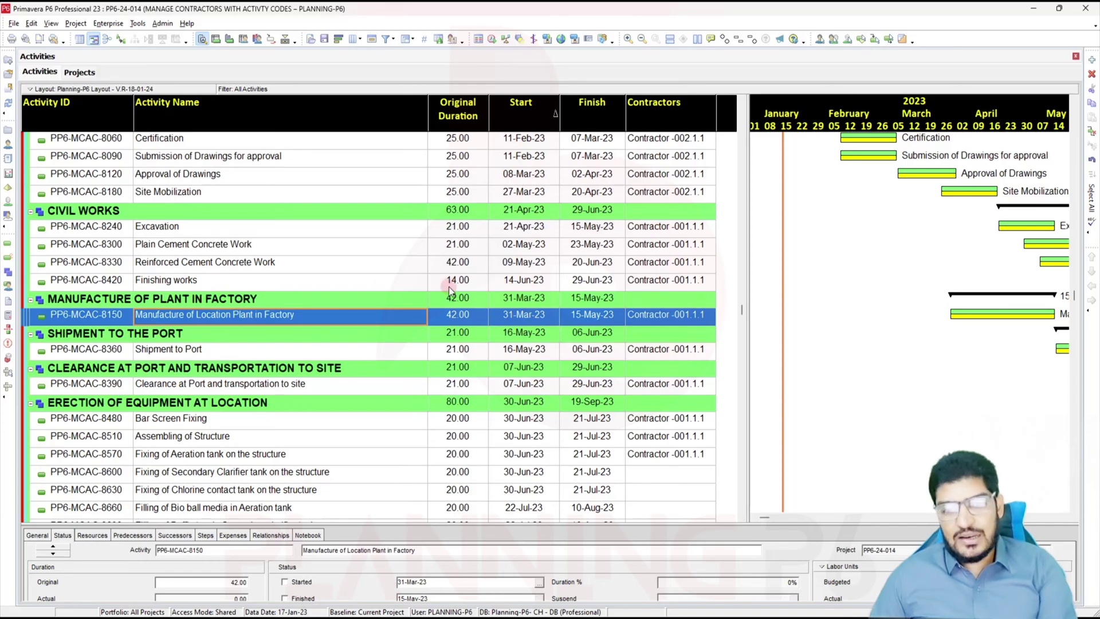
pyautogui.scroll(-4, 444, 314)
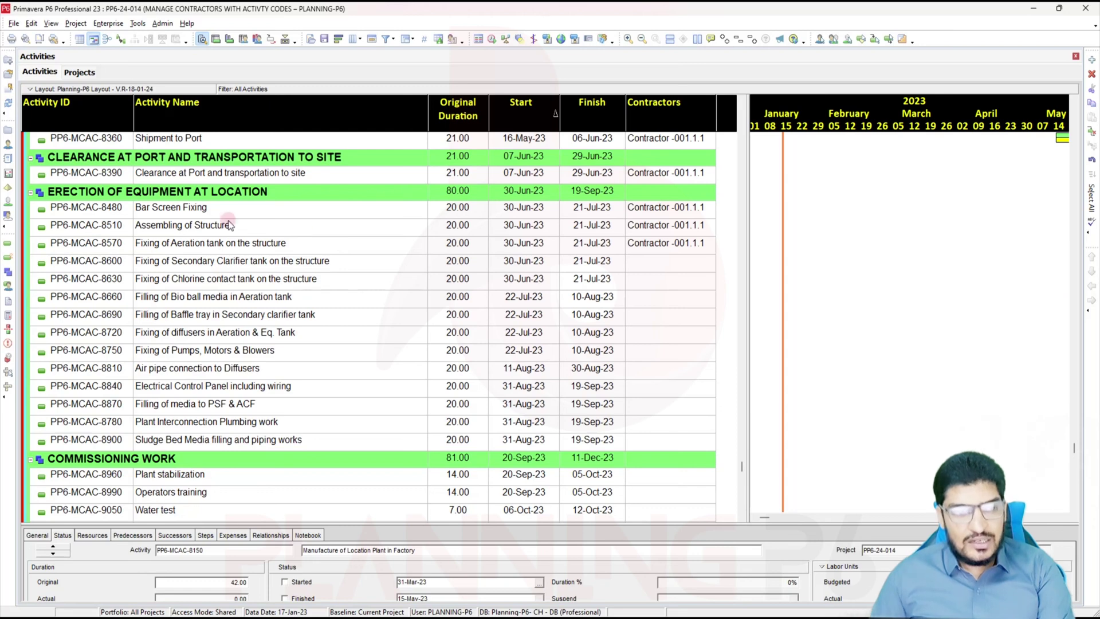
# - Group the activities by the Contractor field through Group and Sort
pyautogui.rightClick(401, 235)
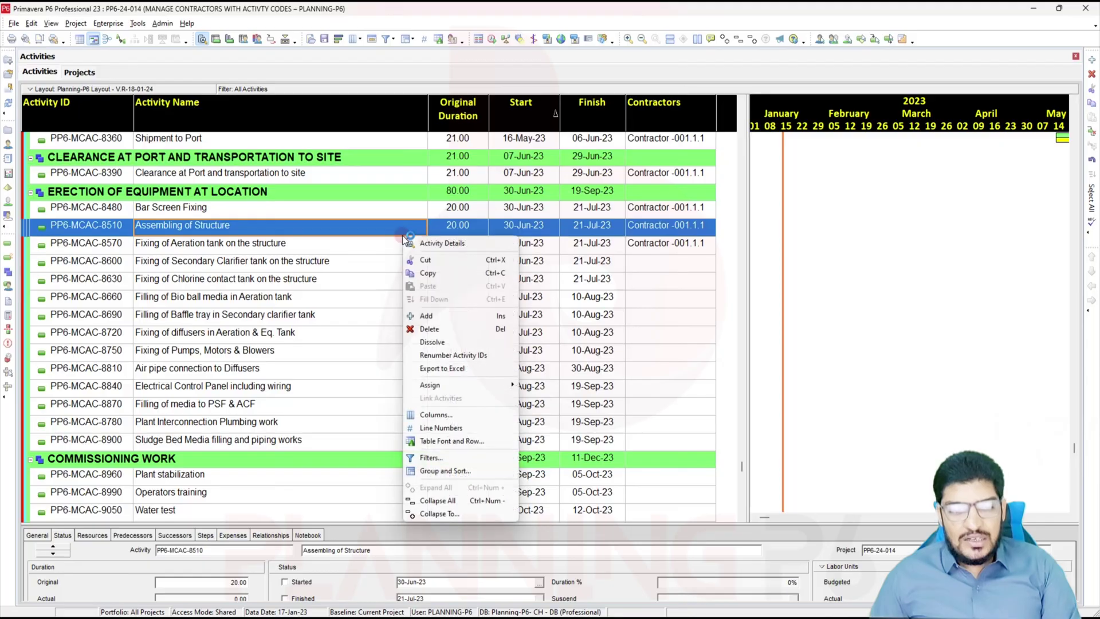
pyautogui.click(479, 469)
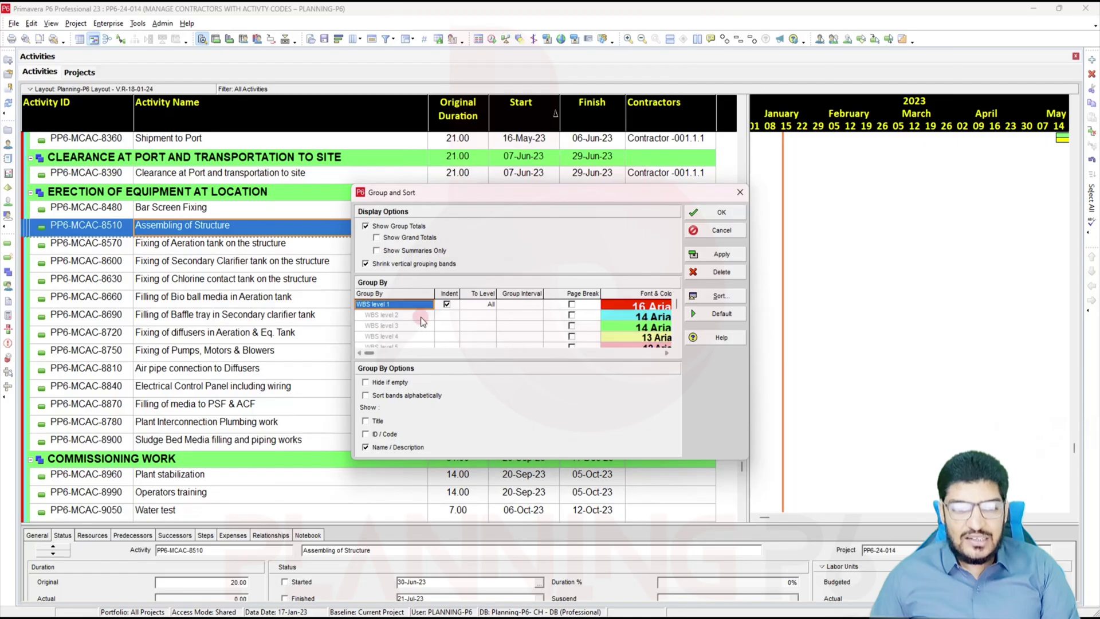
pyautogui.click(385, 304)
pyautogui.press('c')
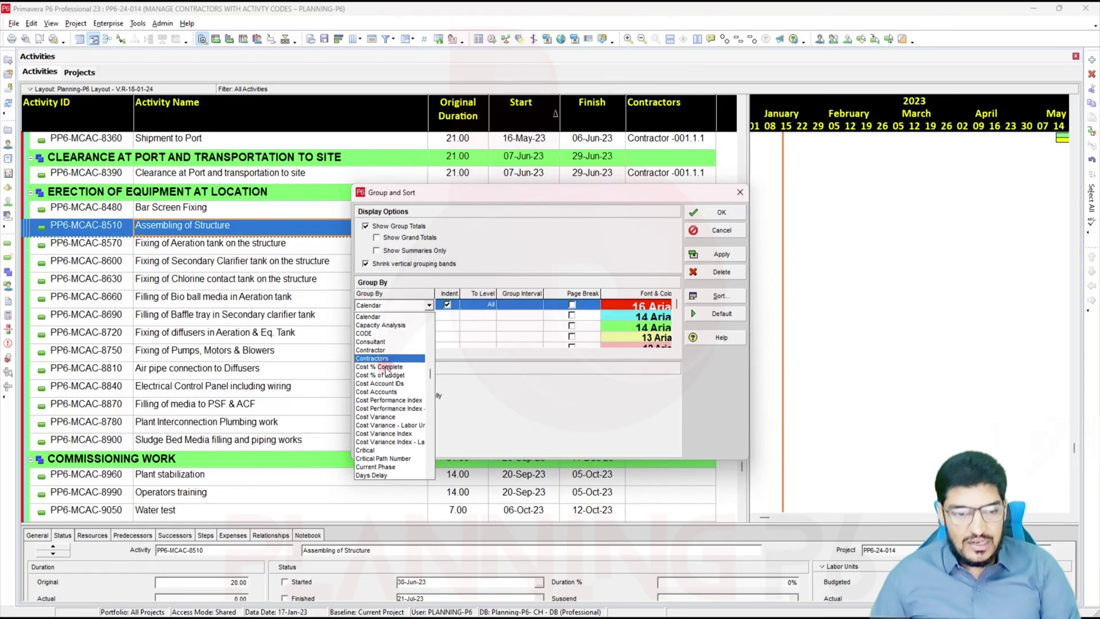
pyautogui.click(378, 350)
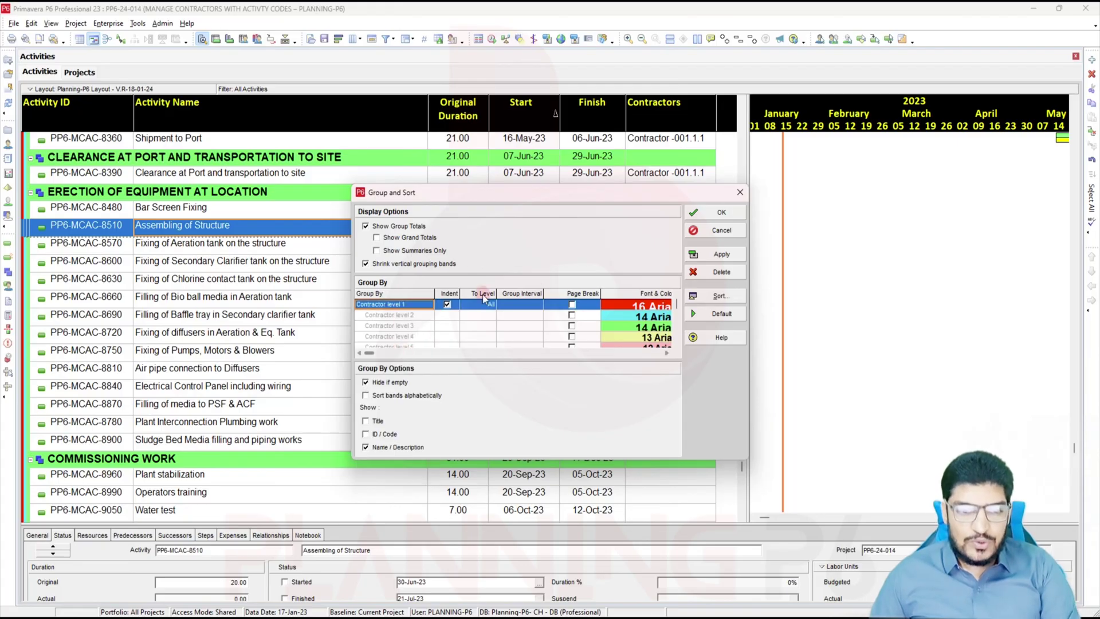
pyautogui.click(709, 256)
pyautogui.click(719, 213)
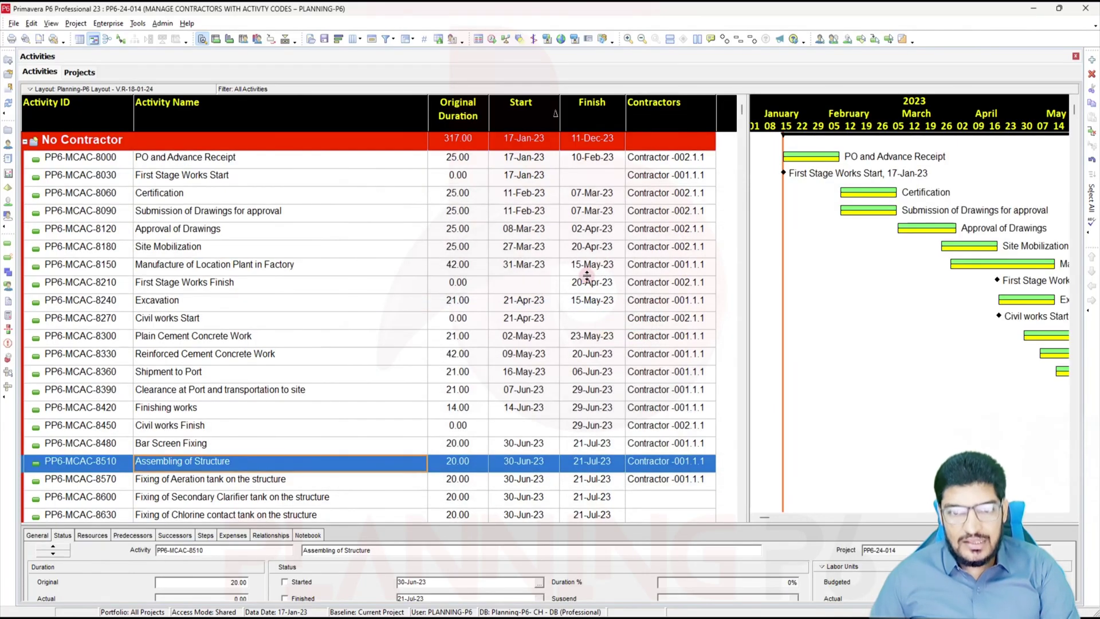
pyautogui.scroll(-5, 322, 264)
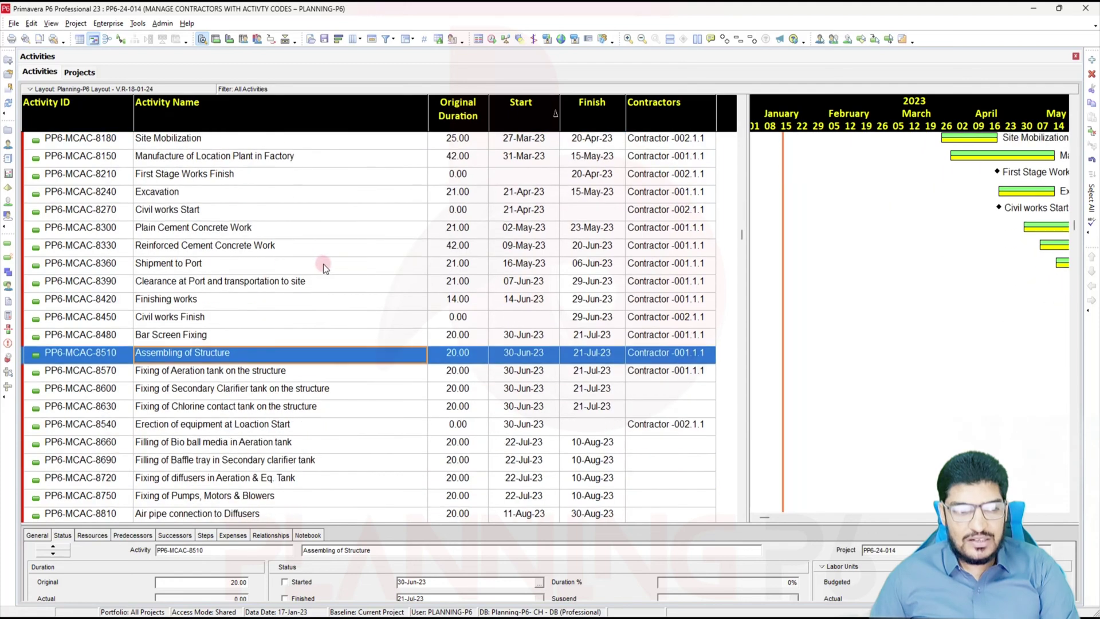
pyautogui.scroll(5, 347, 263)
# - Switch grouping to the Contractors code, showing Civil-001, Mechanical-001 and No Contractors bands
pyautogui.rightClick(347, 265)
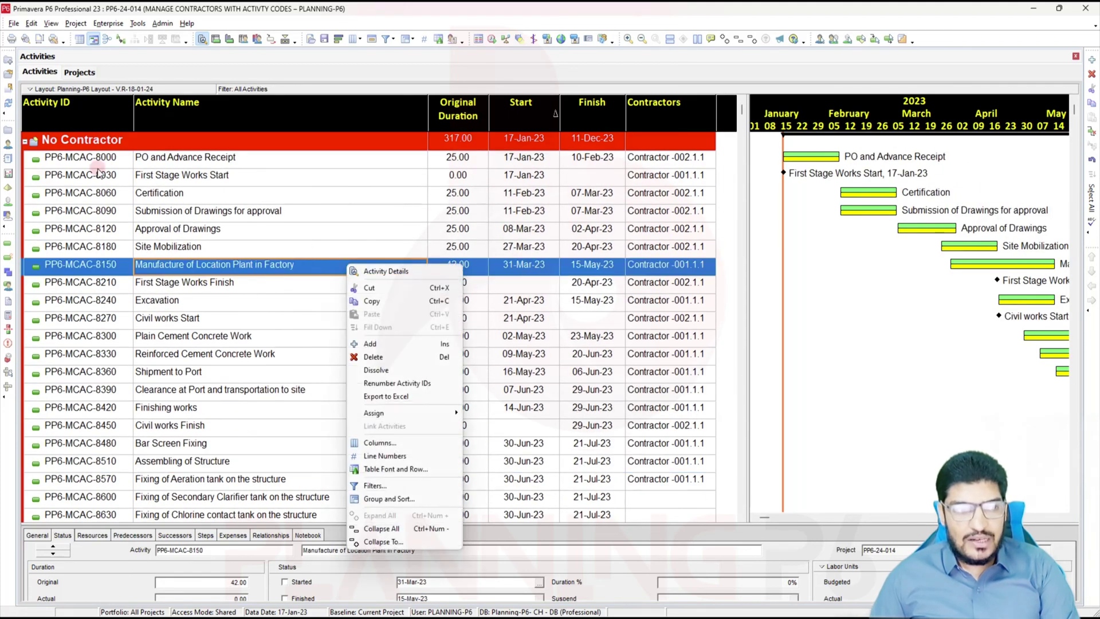
pyautogui.click(393, 498)
pyautogui.click(410, 307)
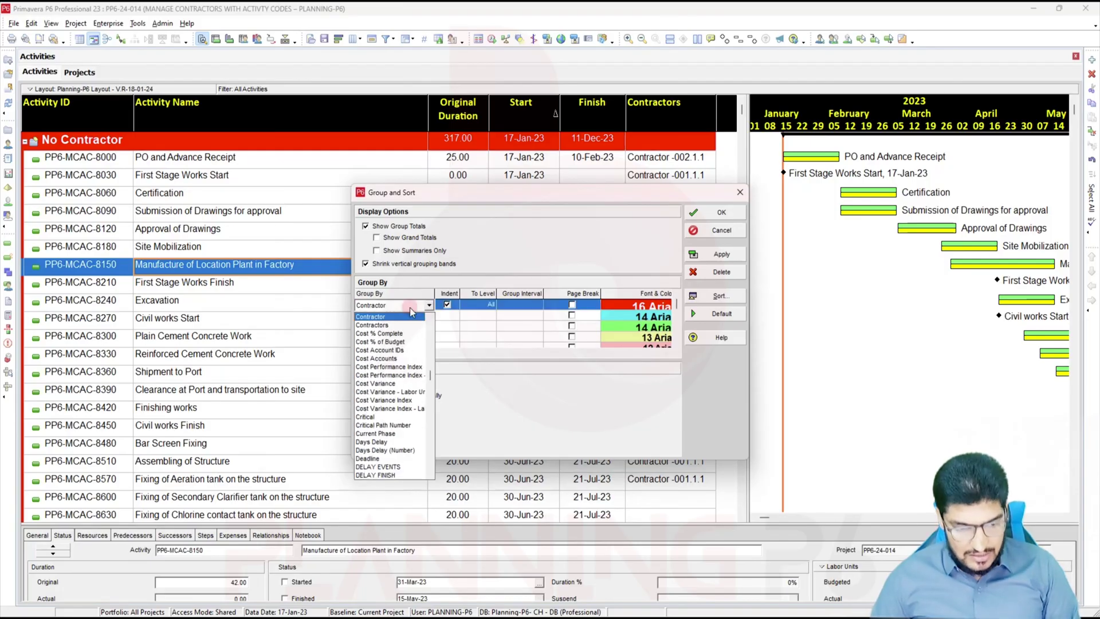
pyautogui.click(395, 358)
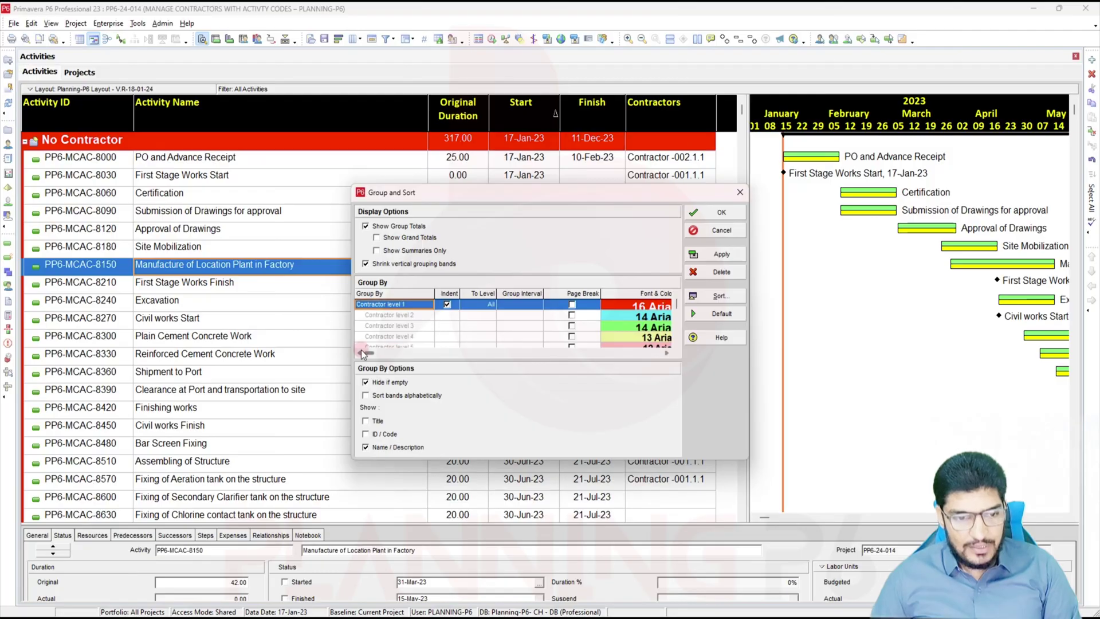
pyautogui.click(397, 304)
pyautogui.scroll(2, 395, 320)
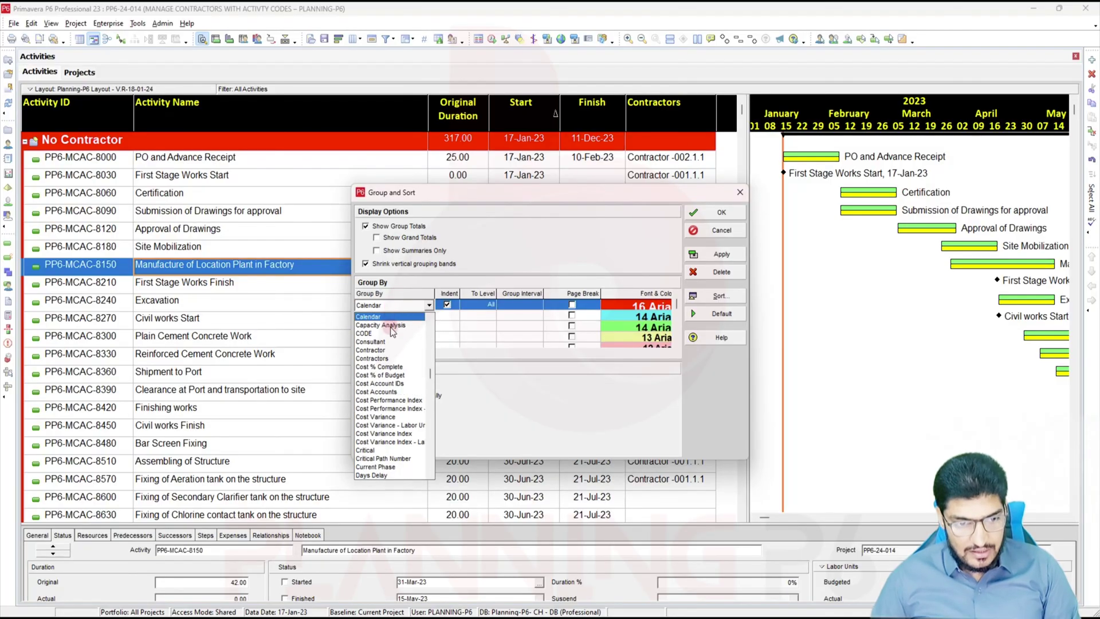
pyautogui.click(394, 358)
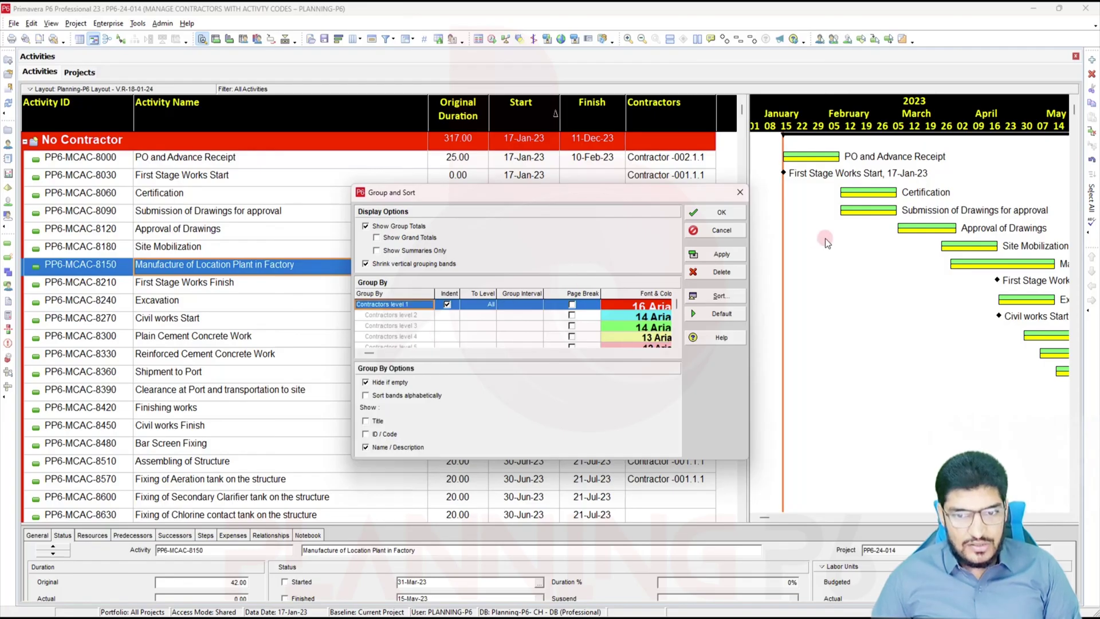
pyautogui.click(722, 254)
pyautogui.click(721, 212)
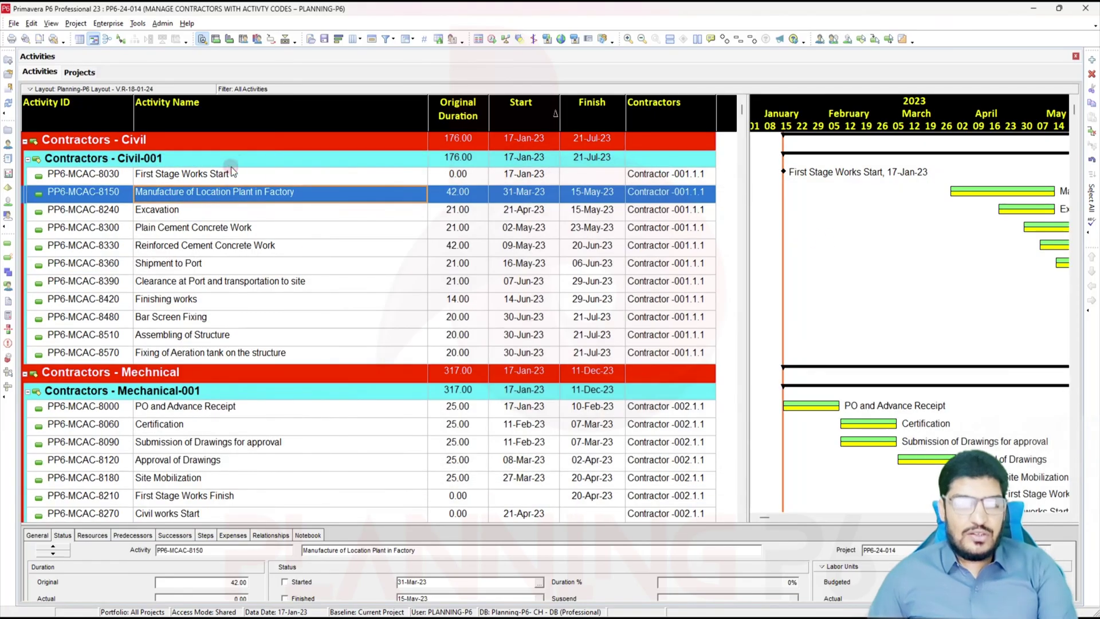
pyautogui.scroll(-8, 238, 276)
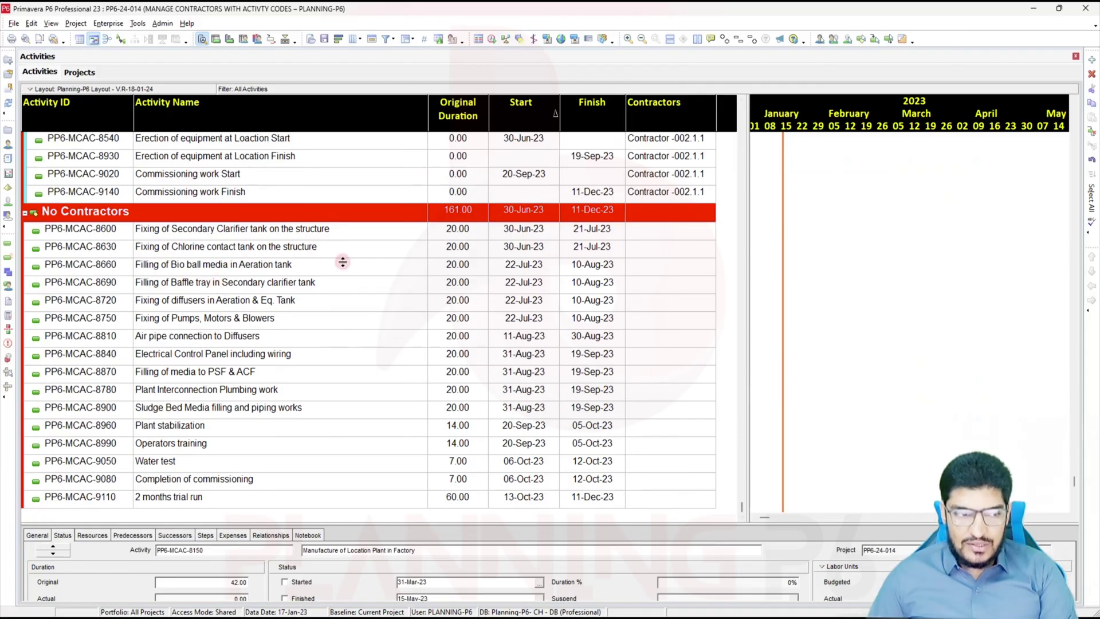
pyautogui.scroll(4, 660, 279)
pyautogui.scroll(3, 661, 283)
pyautogui.scroll(2, 258, 329)
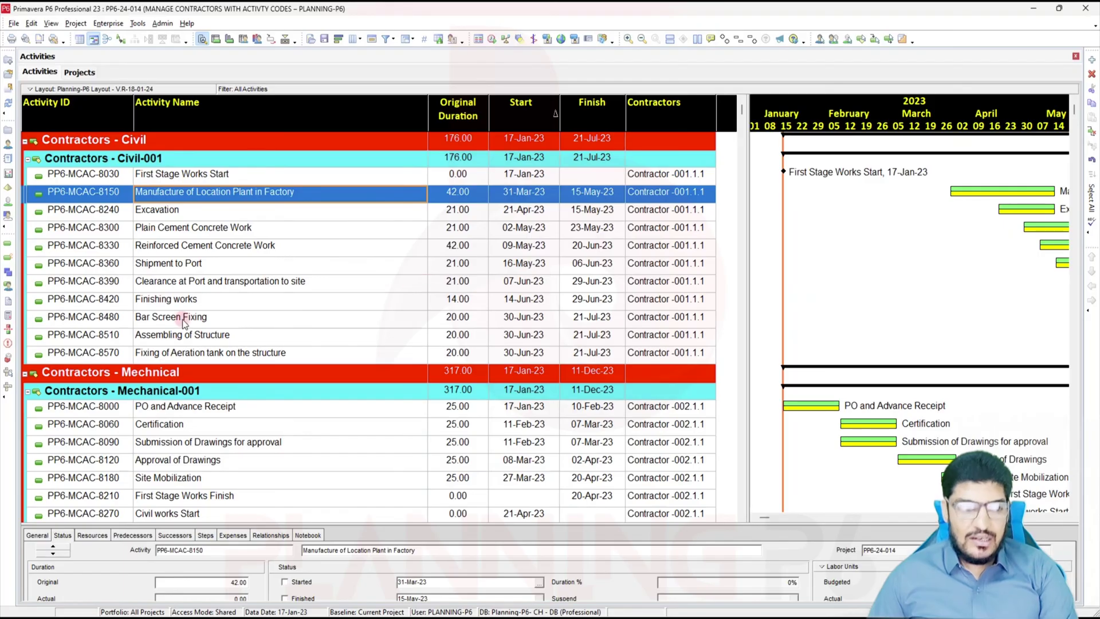
# - Look at the assignments view and its filter settings, then return to Activities
pyautogui.click(8, 289)
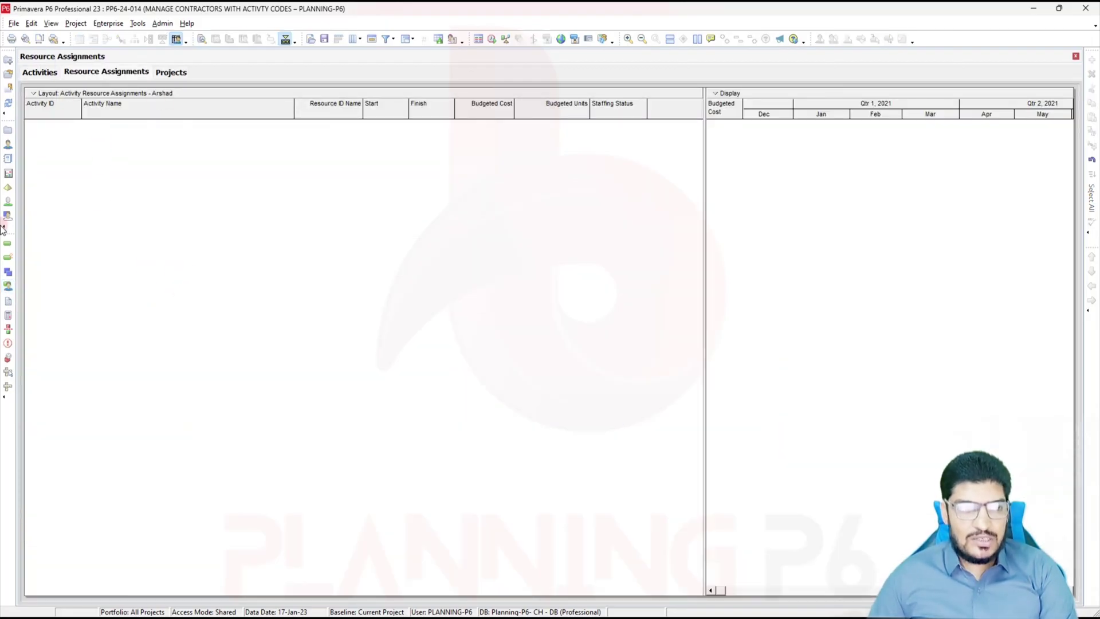
pyautogui.rightClick(113, 152)
pyautogui.click(204, 249)
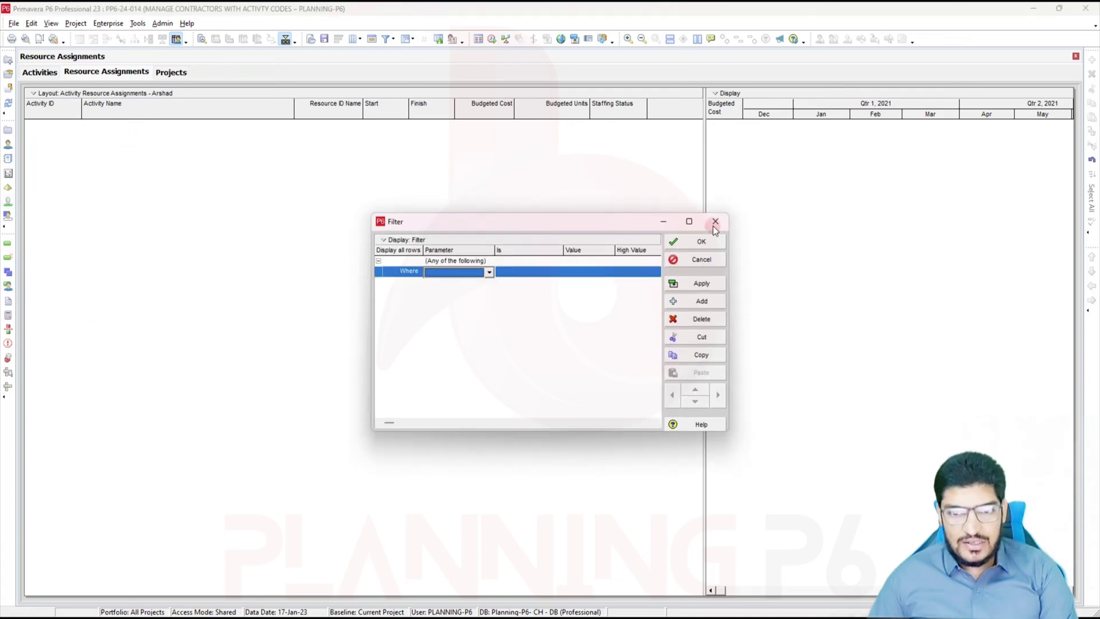
pyautogui.click(714, 225)
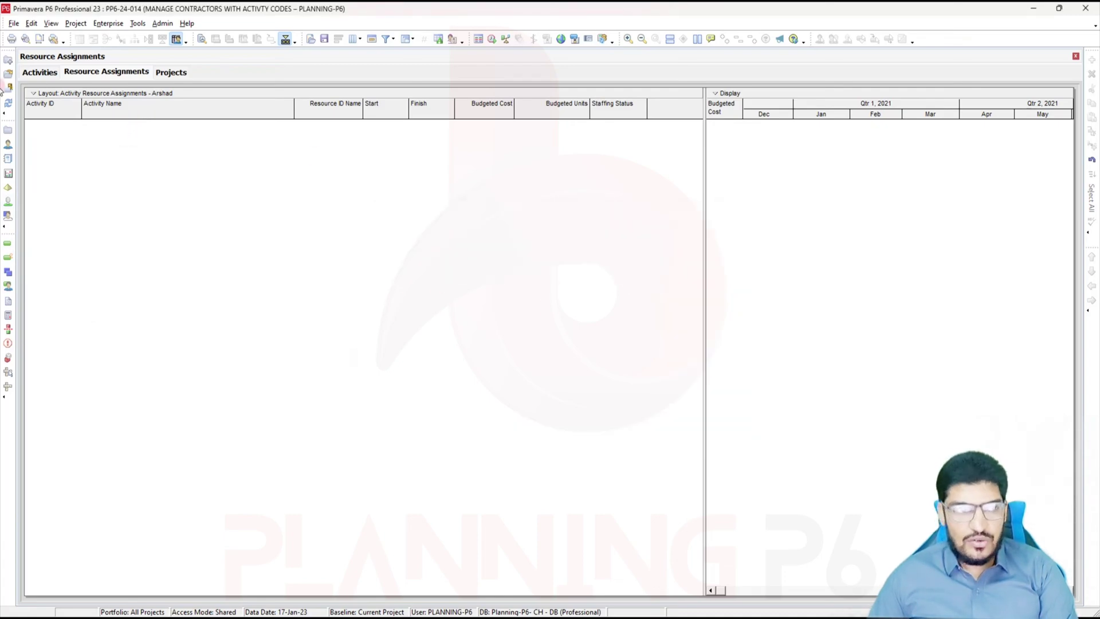
pyautogui.click(40, 72)
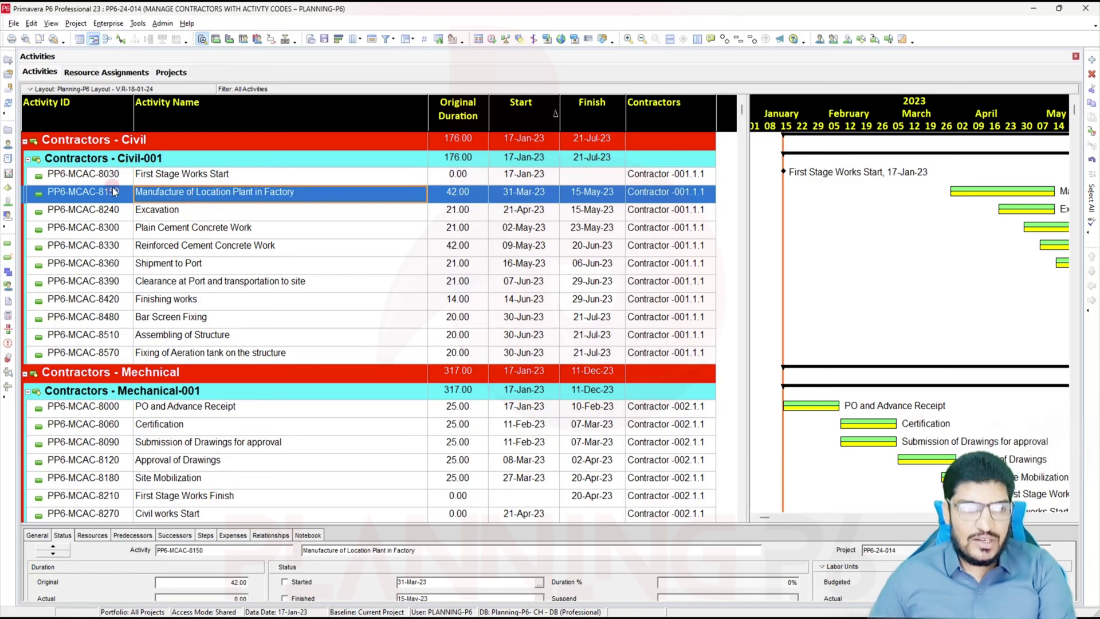
# - Group the assignments view by the Contractors code, then go back to the Activities window
pyautogui.click(113, 71)
pyautogui.rightClick(283, 264)
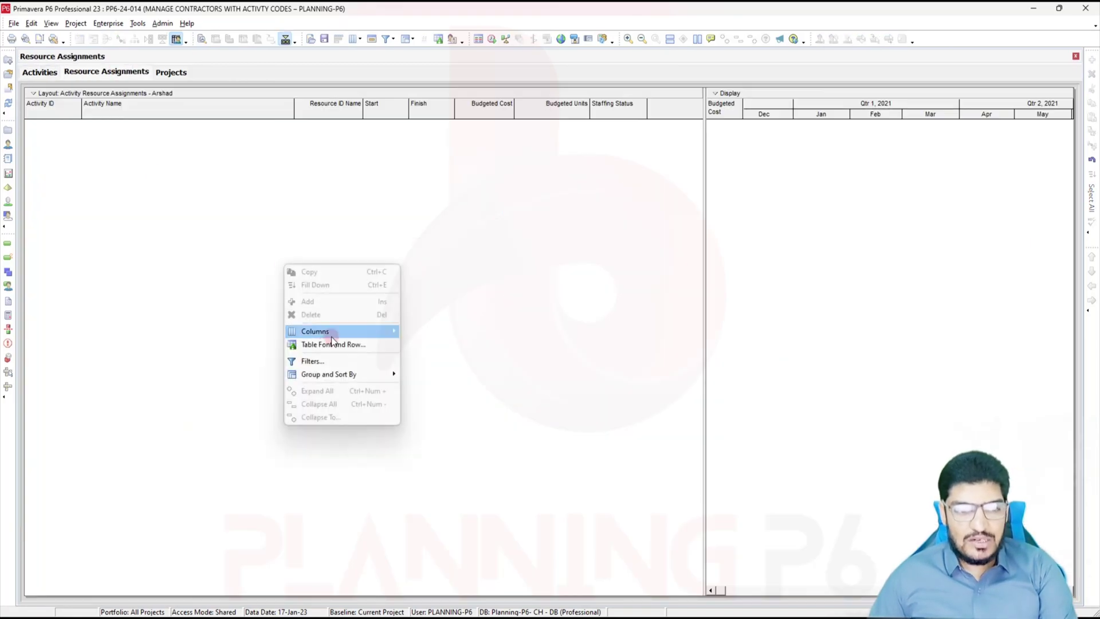
pyautogui.moveTo(326, 376)
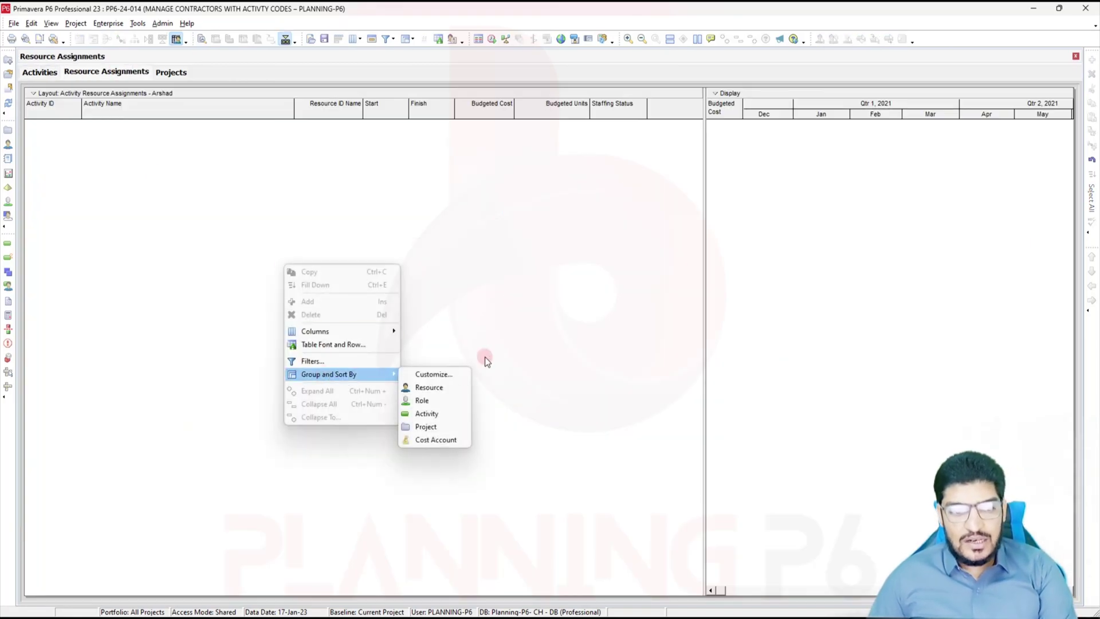
pyautogui.click(433, 374)
pyautogui.click(404, 301)
pyautogui.press('c')
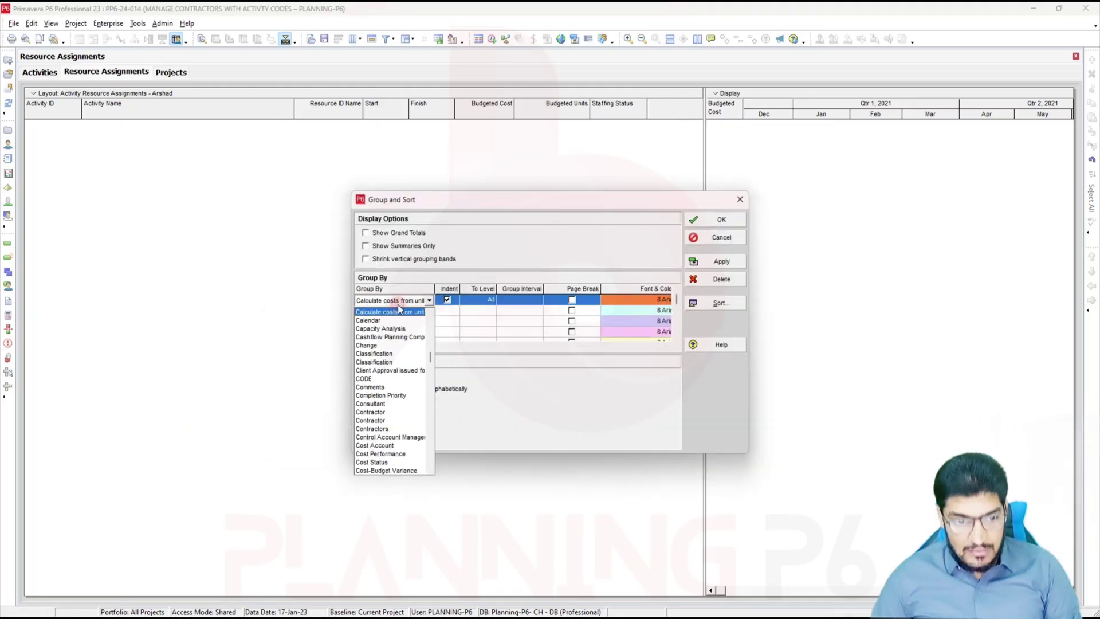
pyautogui.click(412, 428)
pyautogui.click(697, 261)
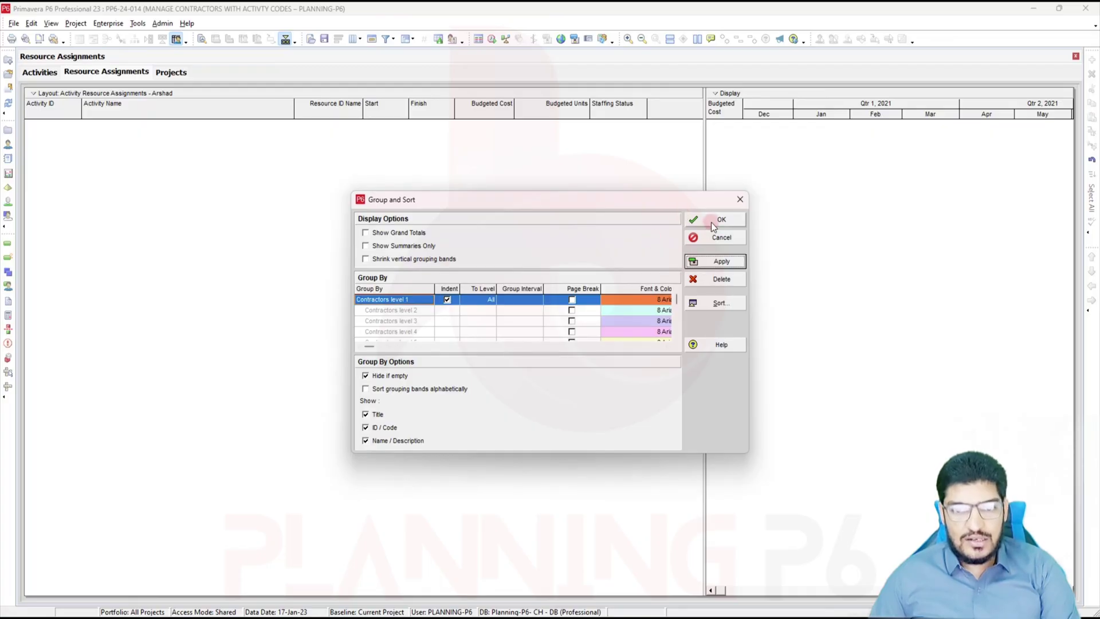
pyautogui.click(710, 221)
pyautogui.click(38, 73)
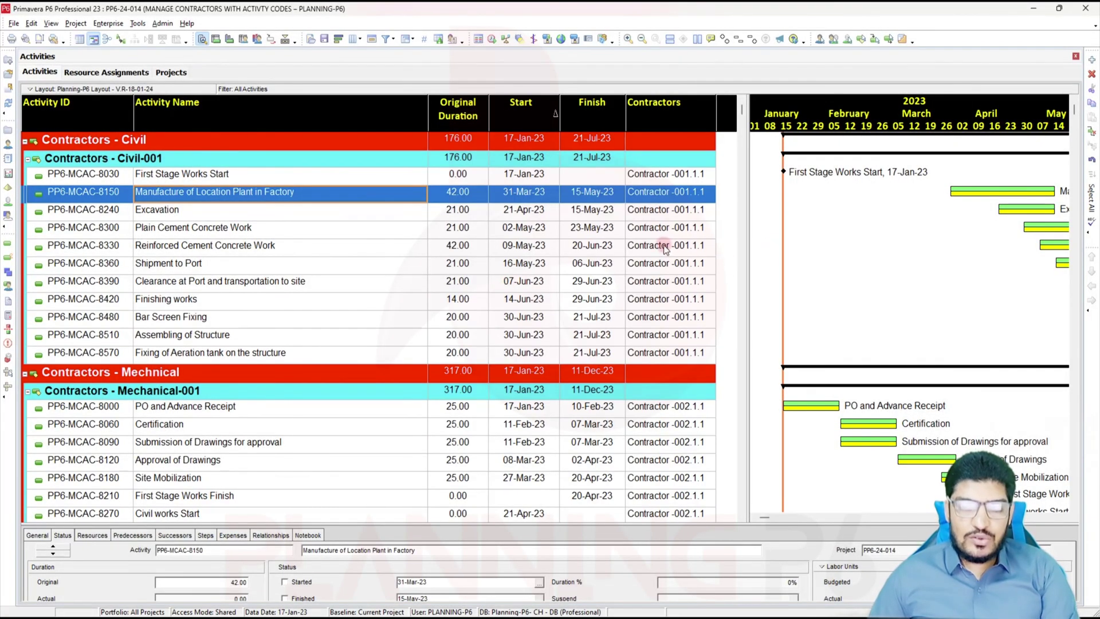
# - Delete the Civil-001 activities from Manufacture of Location Plant in Factory to Fixing of Aeration tank
pyautogui.click(13, 23)
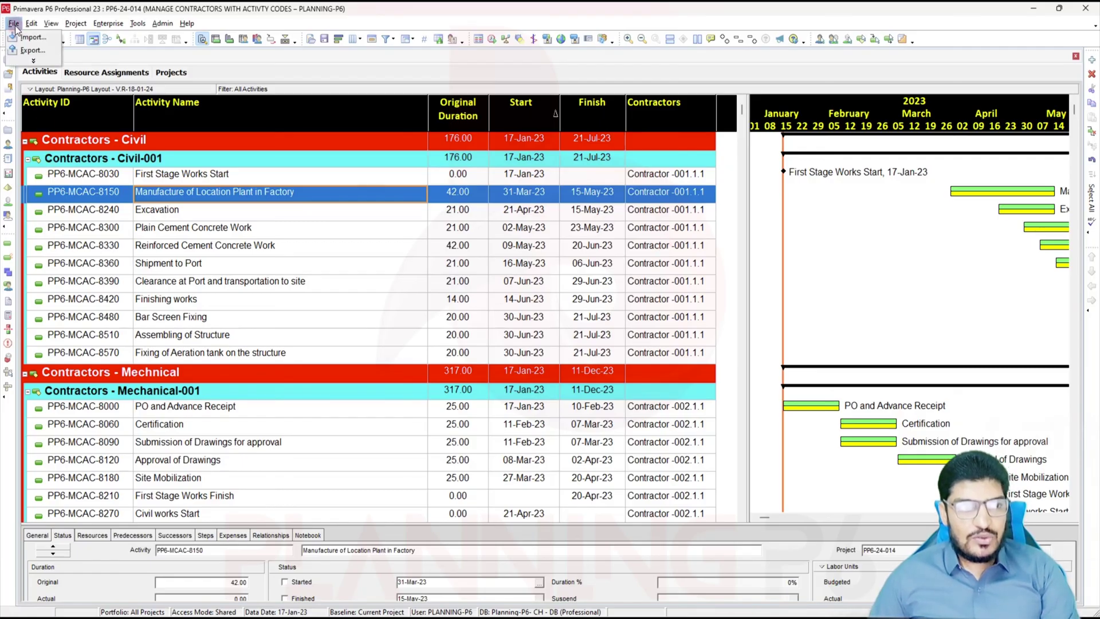
pyautogui.click(676, 211)
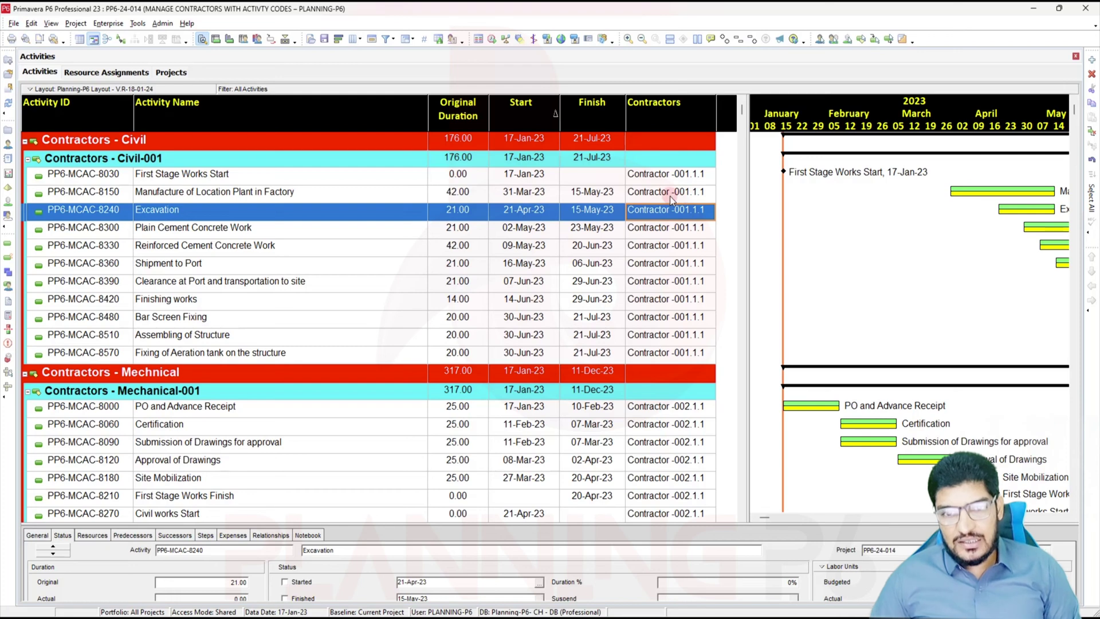
pyautogui.rightClick(567, 211)
pyautogui.click(704, 264)
pyautogui.click(682, 178)
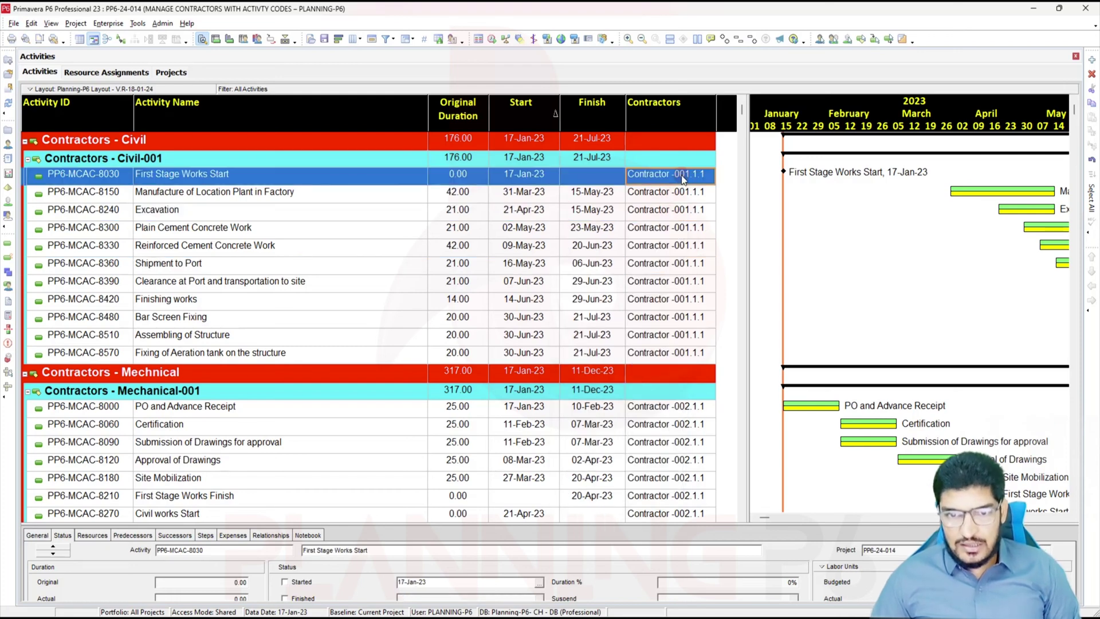
pyautogui.click(674, 192)
pyautogui.hotkey('shift', 'Down')
pyautogui.hotkey('shift', 'Down')
pyautogui.hotkey('shift', 'Down')
pyautogui.hotkey('shift', 'Down')
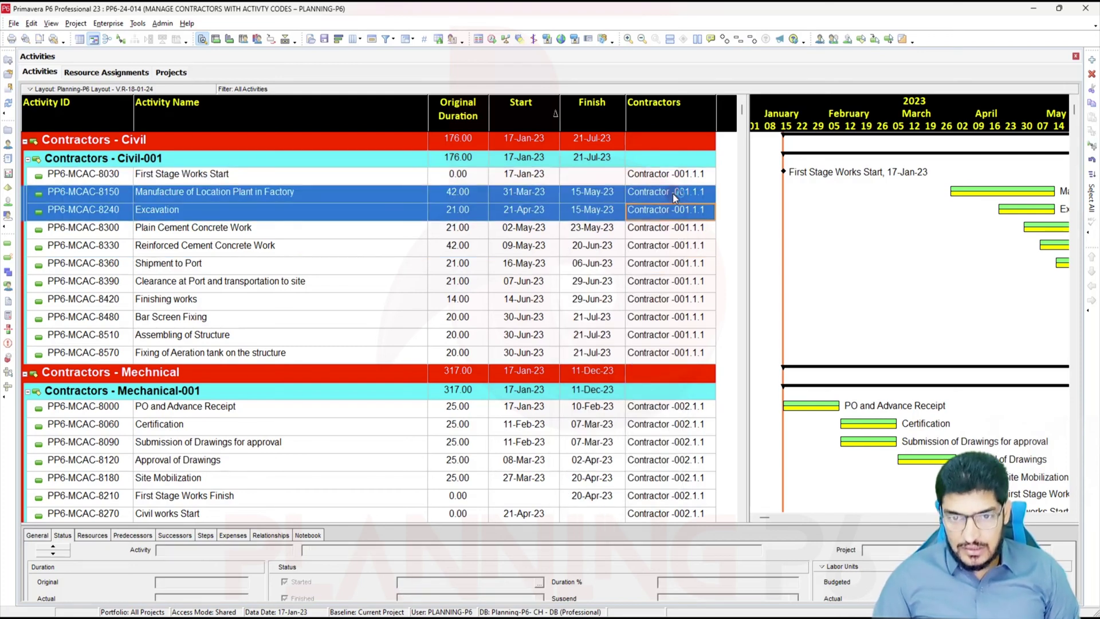
pyautogui.hotkey('shift', 'Down')
pyautogui.hotkey('shift', 'Down')
pyautogui.hotkey('shift', 'Down')
pyautogui.hotkey('shift', 'Down')
pyautogui.hotkey('shift', 'Down')
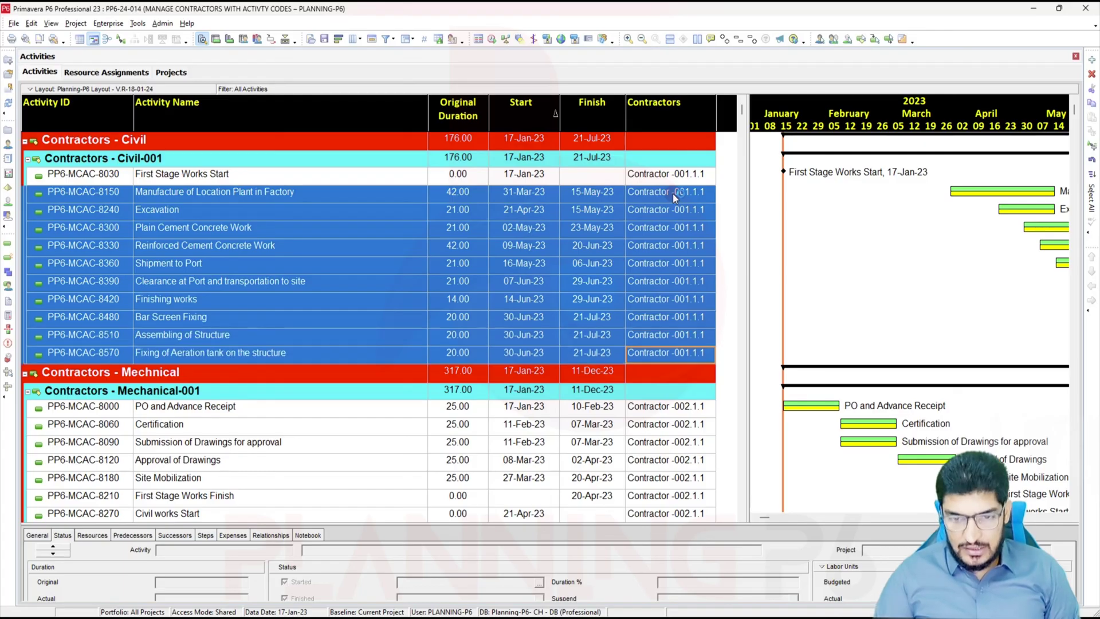
pyautogui.press('Delete')
pyautogui.click(539, 333)
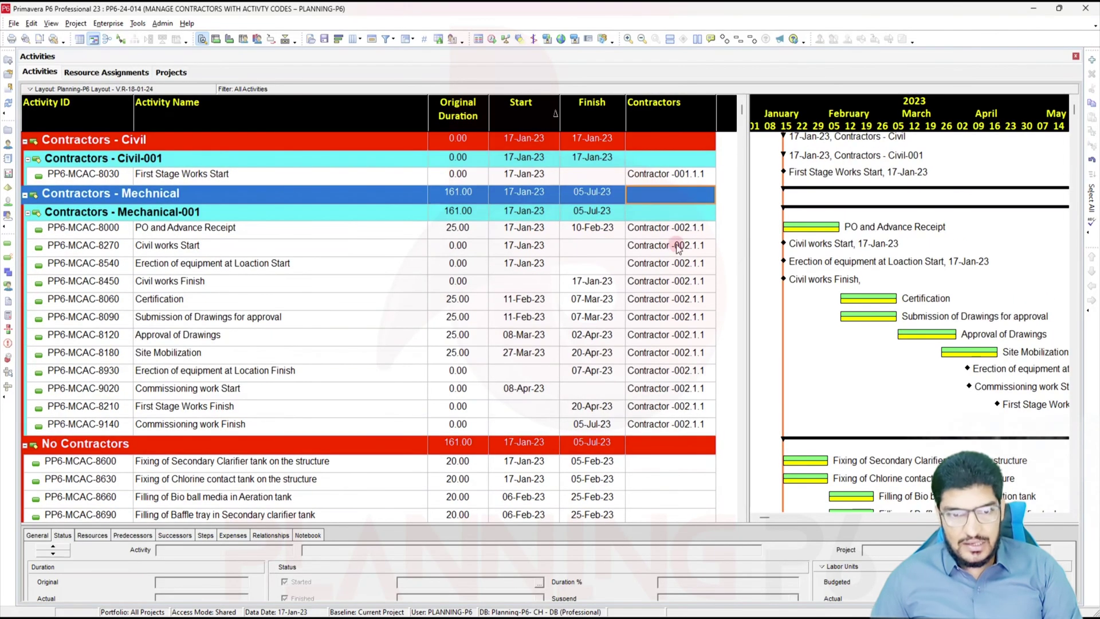
# - Delete the Mechanical-001 activities from Civil works Start through Commissioning work Finish
pyautogui.click(677, 246)
pyautogui.hotkey('shift', 'Down')
pyautogui.hotkey('shift', 'Down')
pyautogui.hotkey('shift', 'Down')
pyautogui.hotkey('shift', 'Down')
pyautogui.hotkey('shift', 'Down')
pyautogui.hotkey('shift', 'Down')
pyautogui.hotkey('shift', 'Down')
pyautogui.hotkey('shift', 'Down')
pyautogui.hotkey('shift', 'Down')
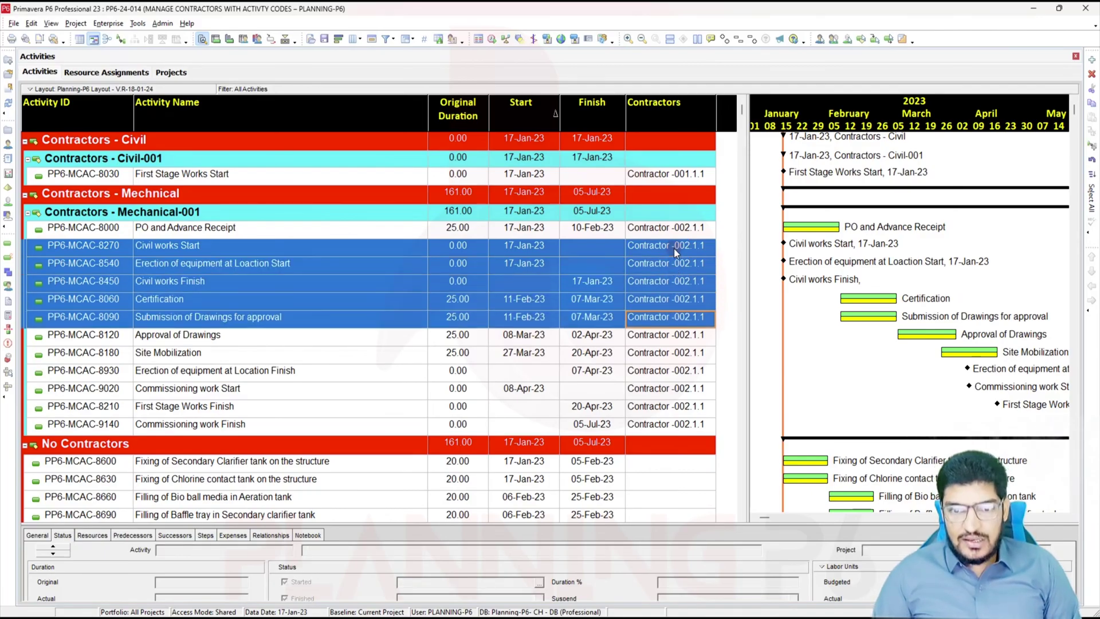
pyautogui.hotkey('shift', 'Down')
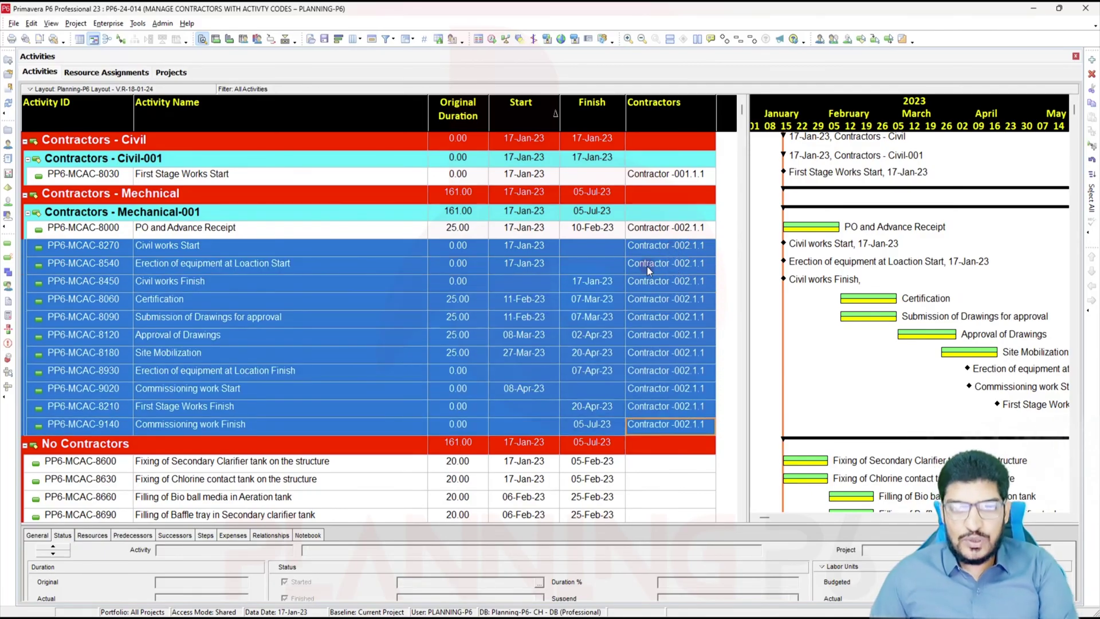
pyautogui.rightClick(652, 264)
pyautogui.click(671, 360)
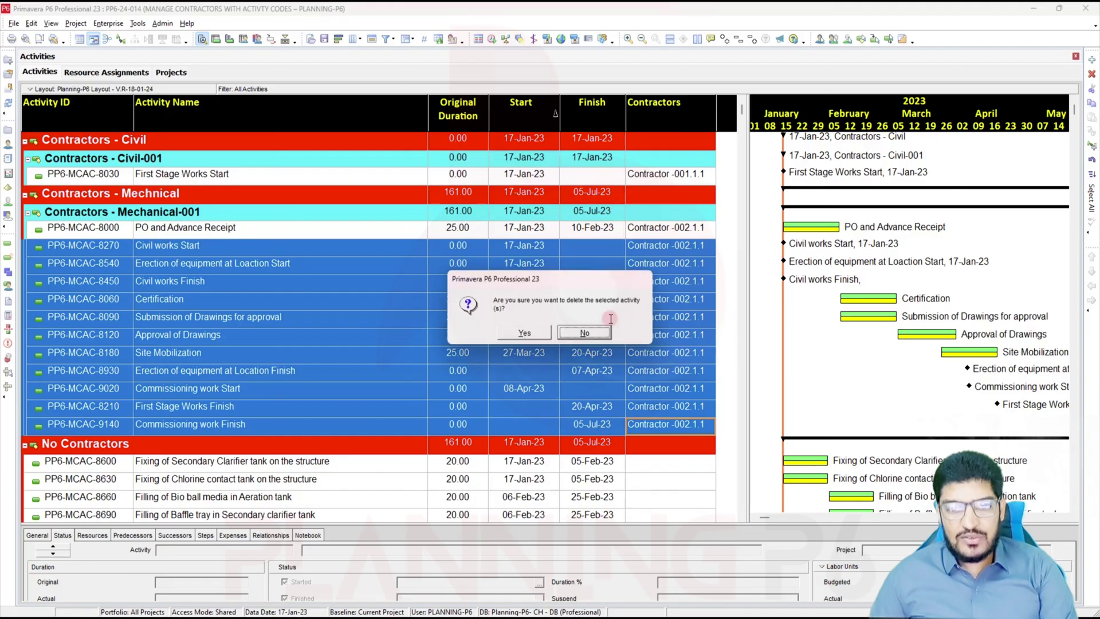
pyautogui.click(539, 335)
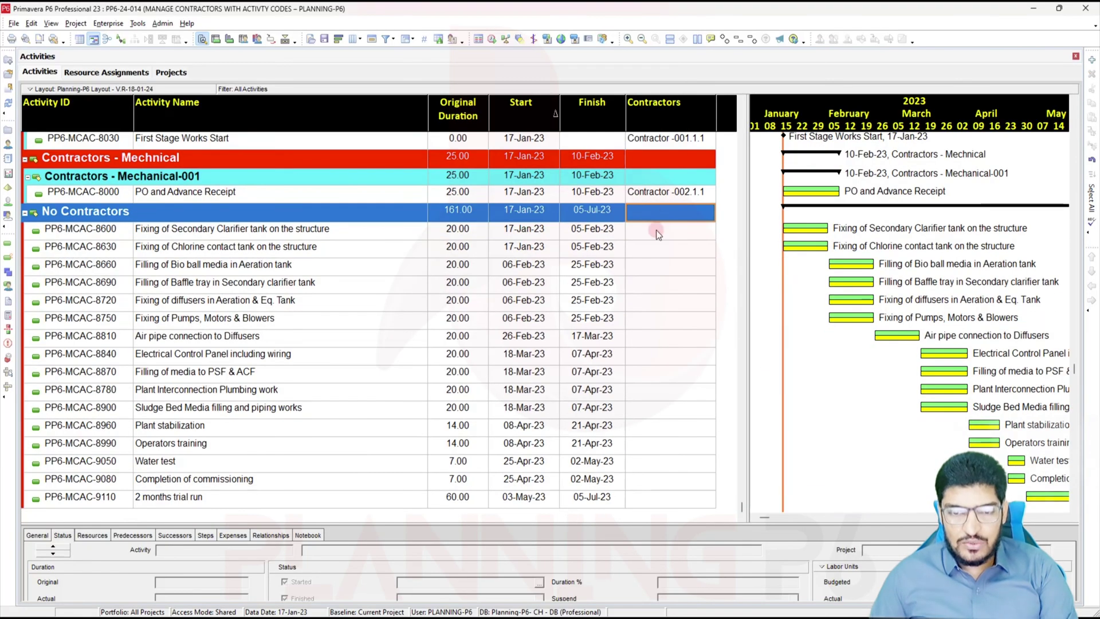
pyautogui.scroll(2, 640, 246)
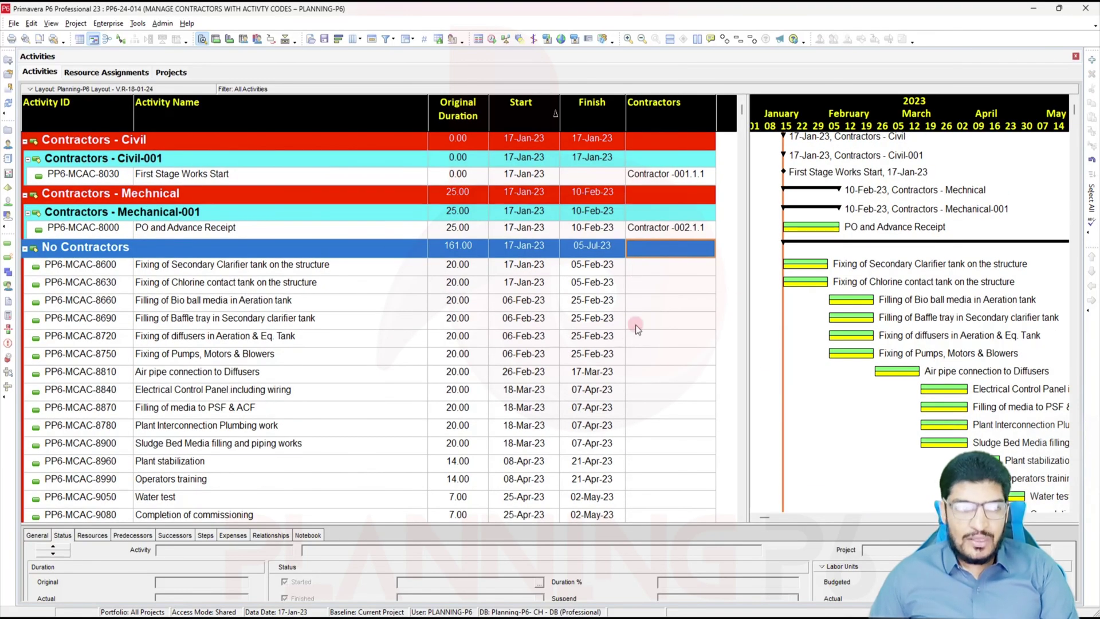
pyautogui.click(635, 354)
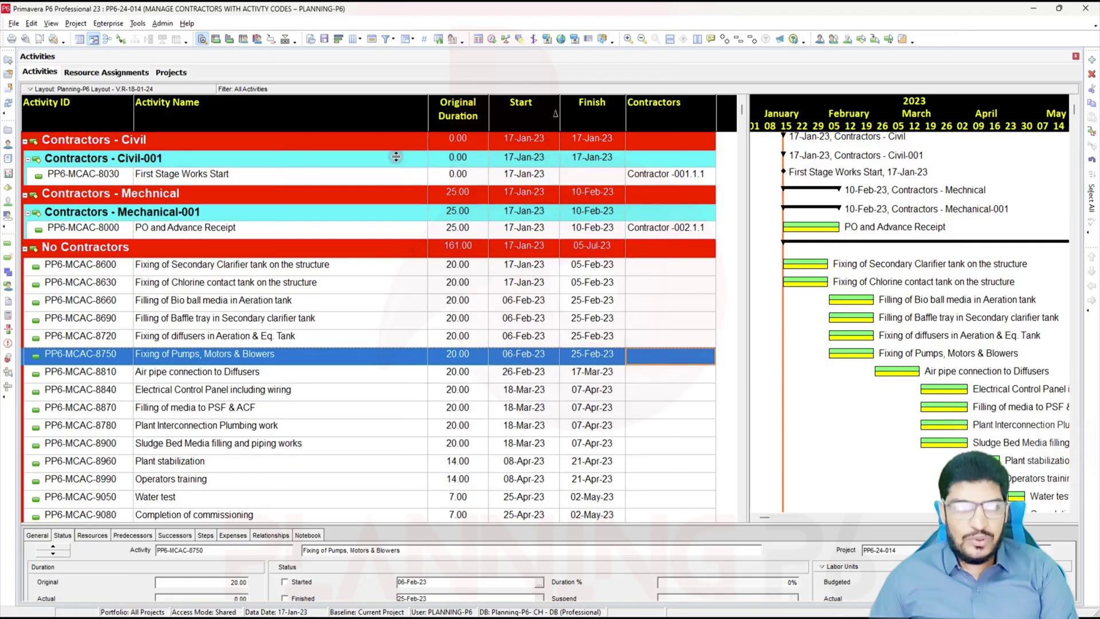
pyautogui.click(14, 24)
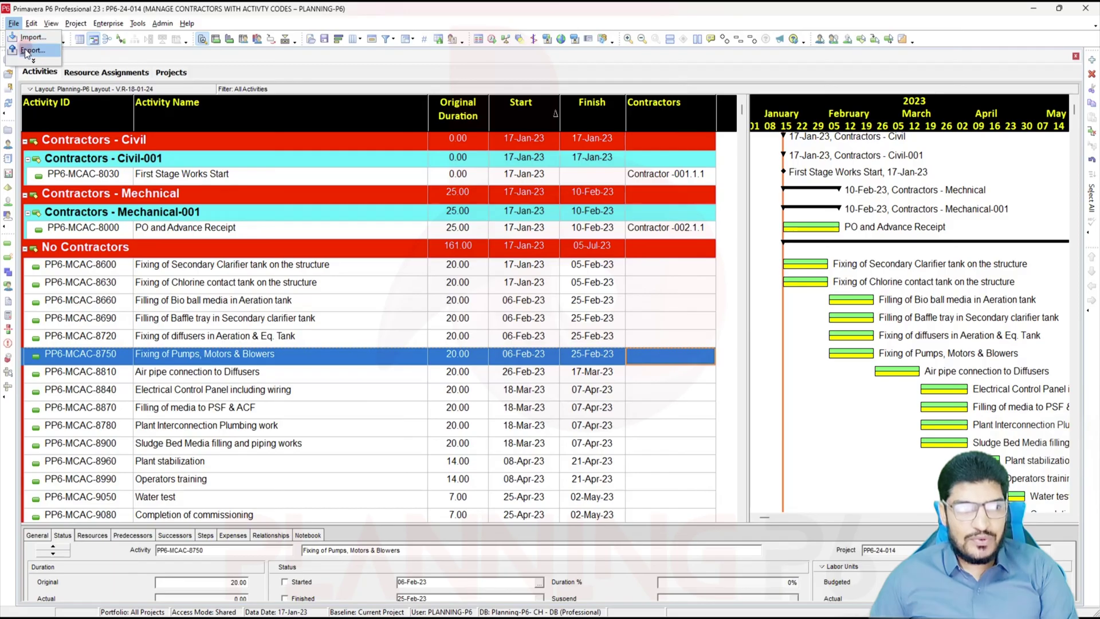
# - Start a Spreadsheet XLSX export of the project's activities
pyautogui.click(31, 51)
pyautogui.click(468, 342)
pyautogui.click(606, 418)
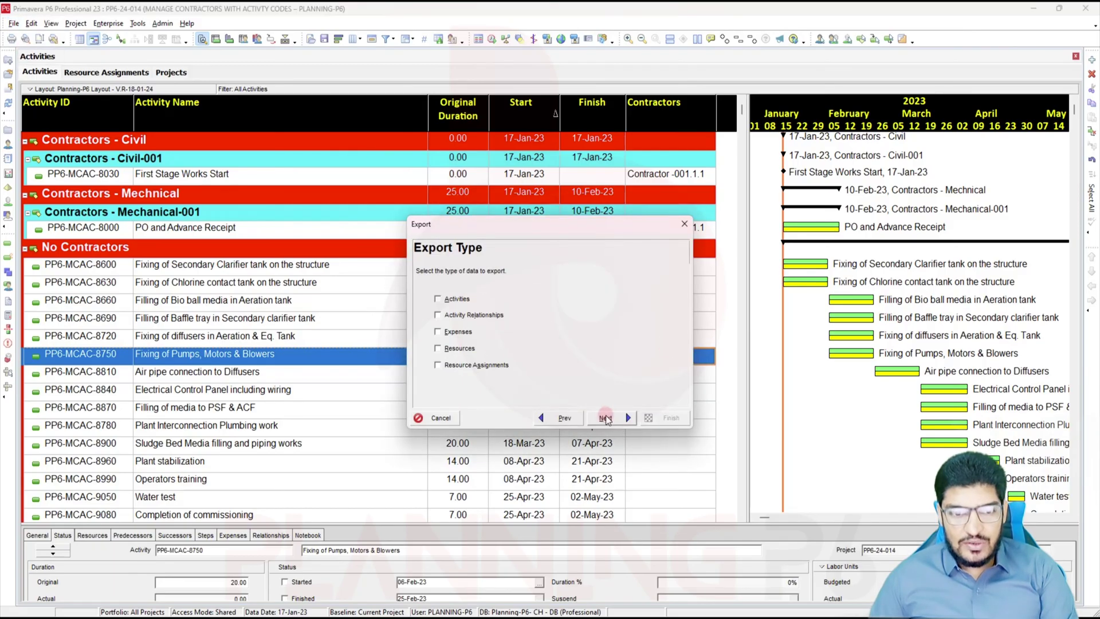
pyautogui.click(456, 299)
pyautogui.click(618, 419)
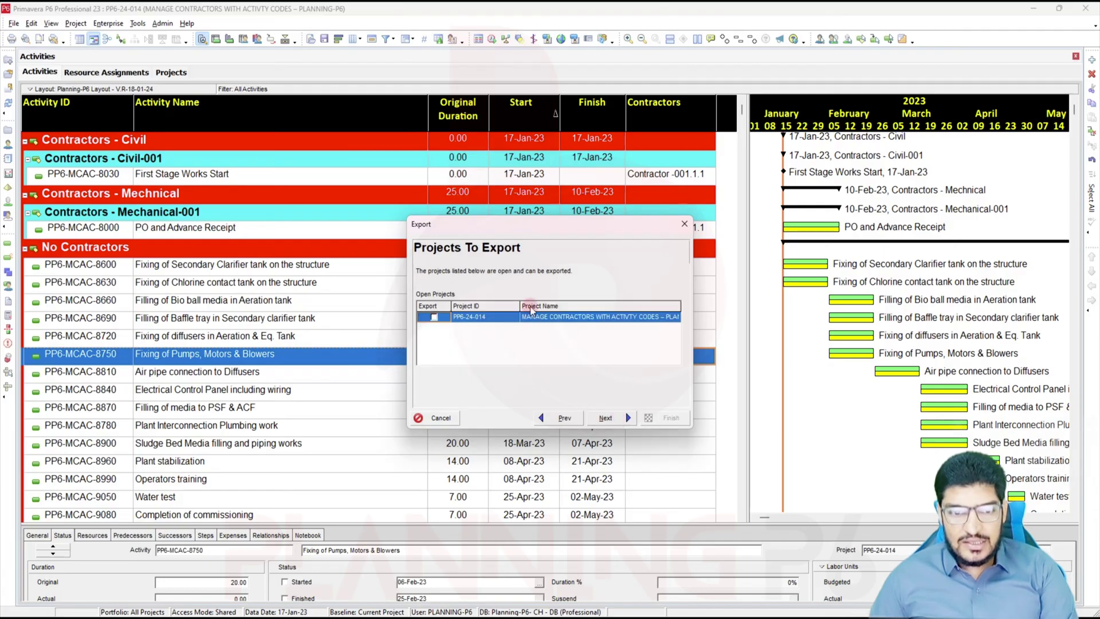
pyautogui.click(616, 420)
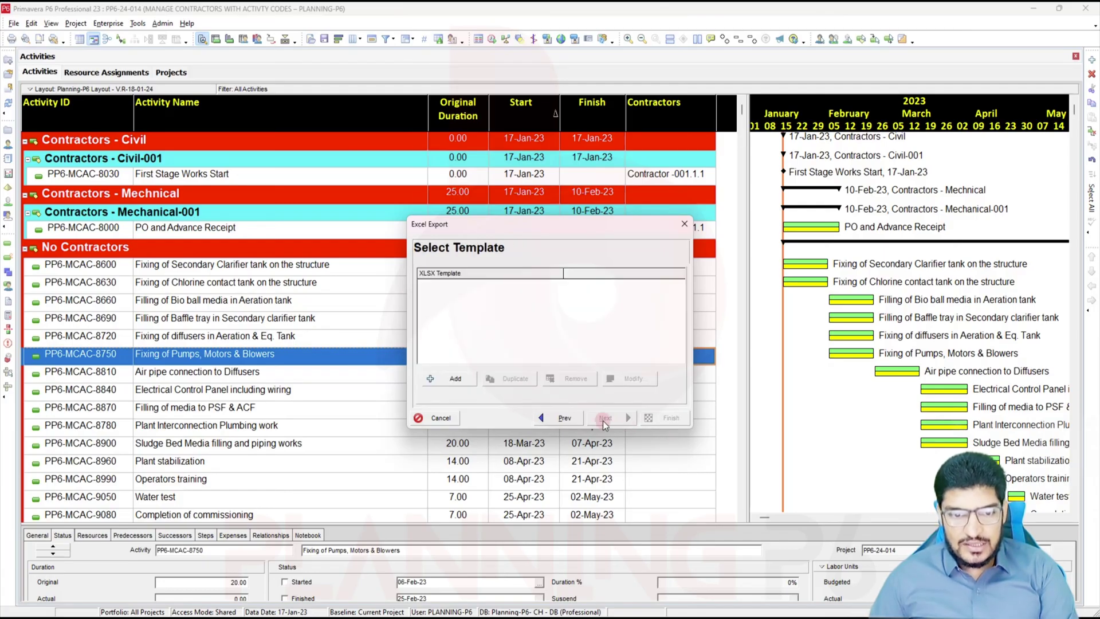
# - Create a new export template named 'Activity Codes', removing the Resources, Start and Finish columns
pyautogui.click(438, 379)
pyautogui.doubleClick(475, 216)
pyautogui.write('Activity Codes')
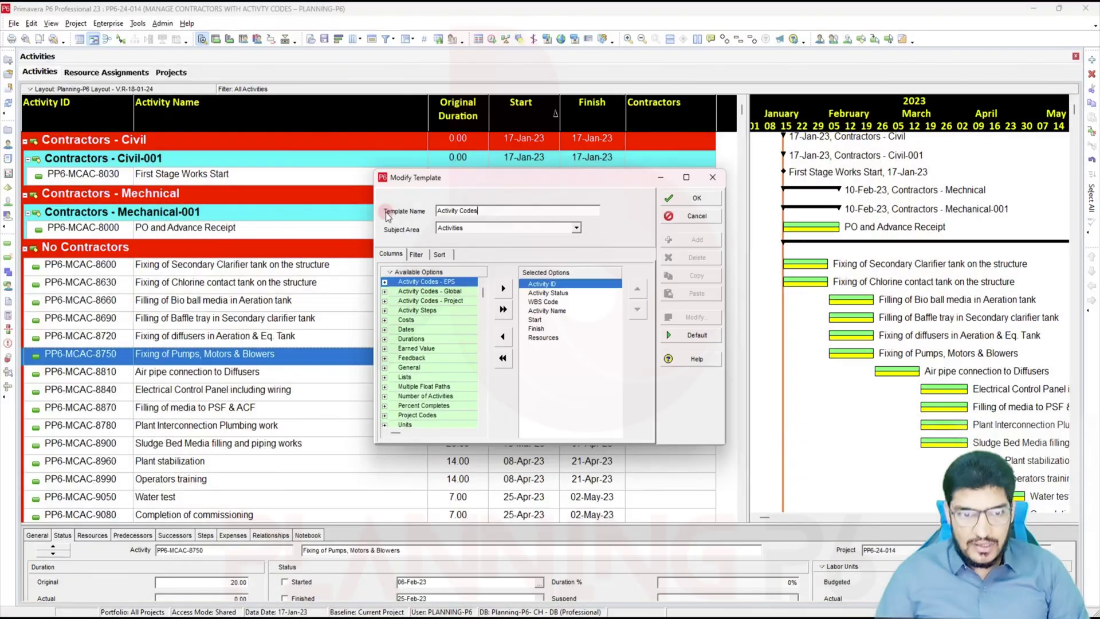
pyautogui.doubleClick(543, 338)
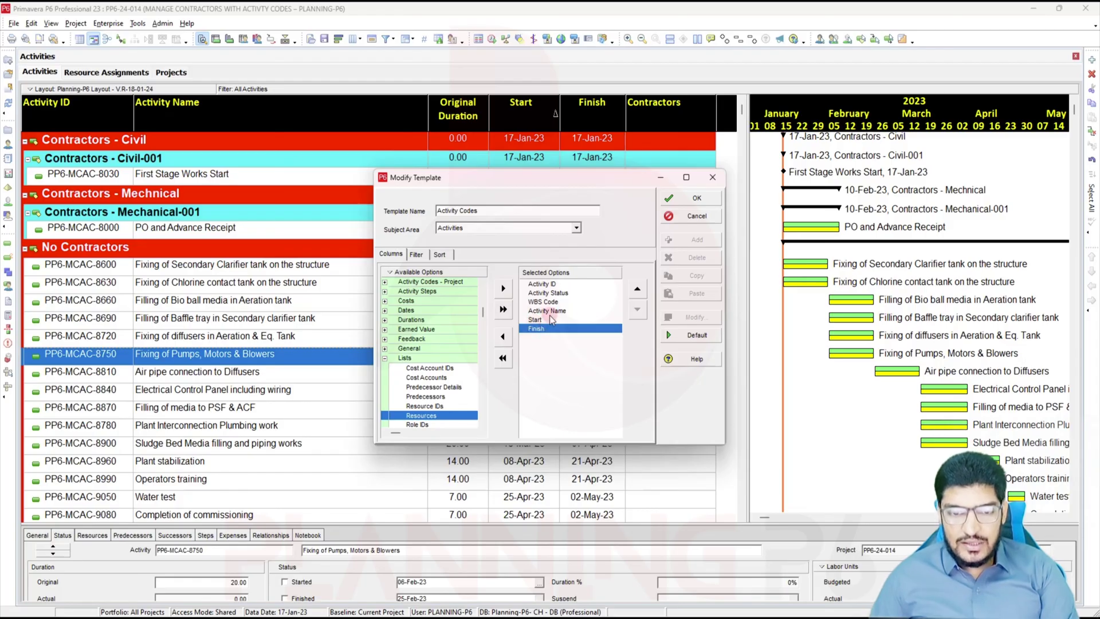
pyautogui.doubleClick(551, 312)
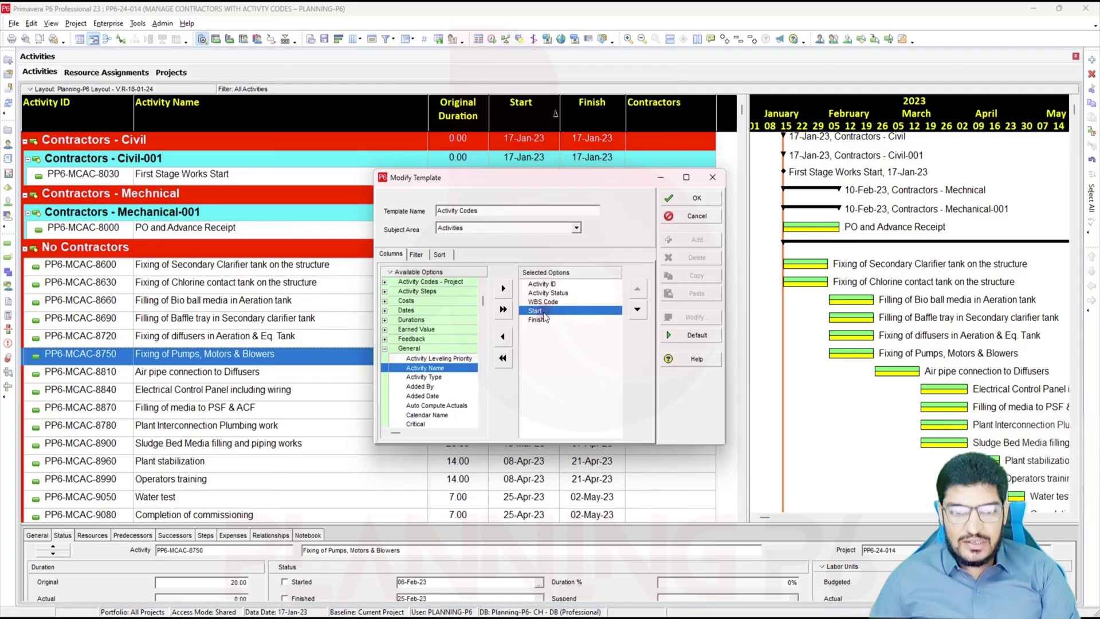
pyautogui.doubleClick(429, 368)
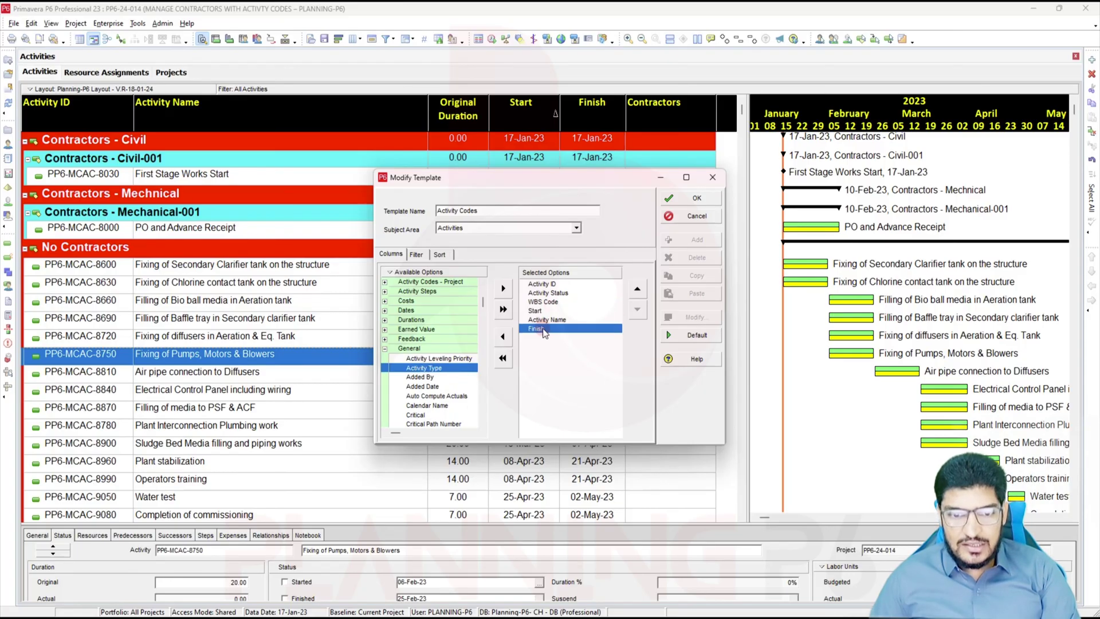
pyautogui.doubleClick(542, 329)
pyautogui.doubleClick(538, 311)
pyautogui.click(550, 302)
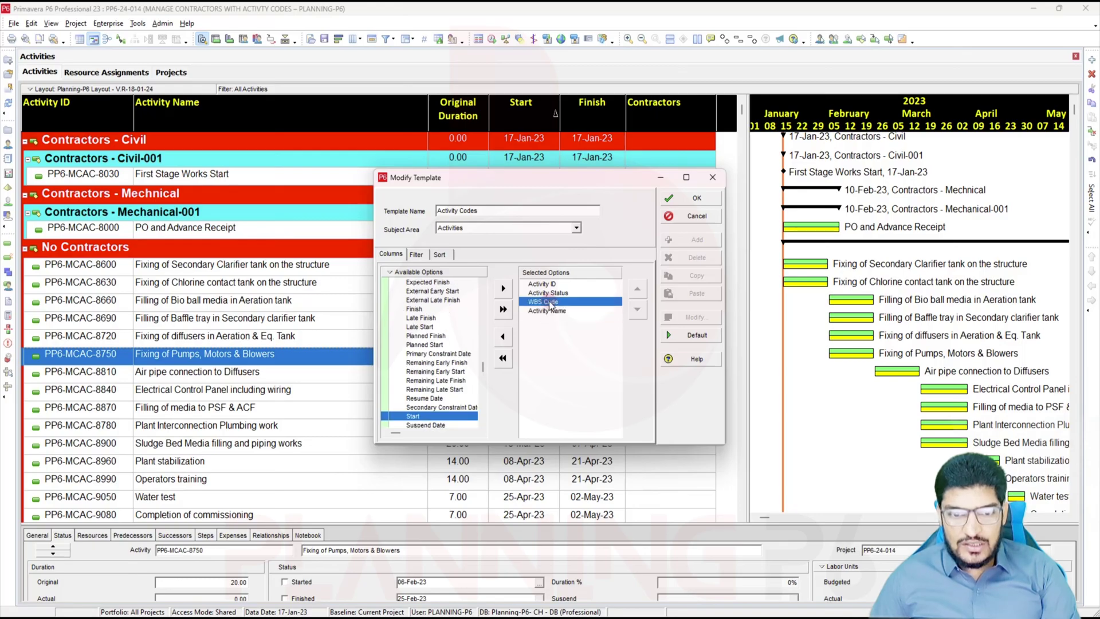
# - Add the Contractors code column below Activity Name and save the template
pyautogui.scroll(5, 460, 360)
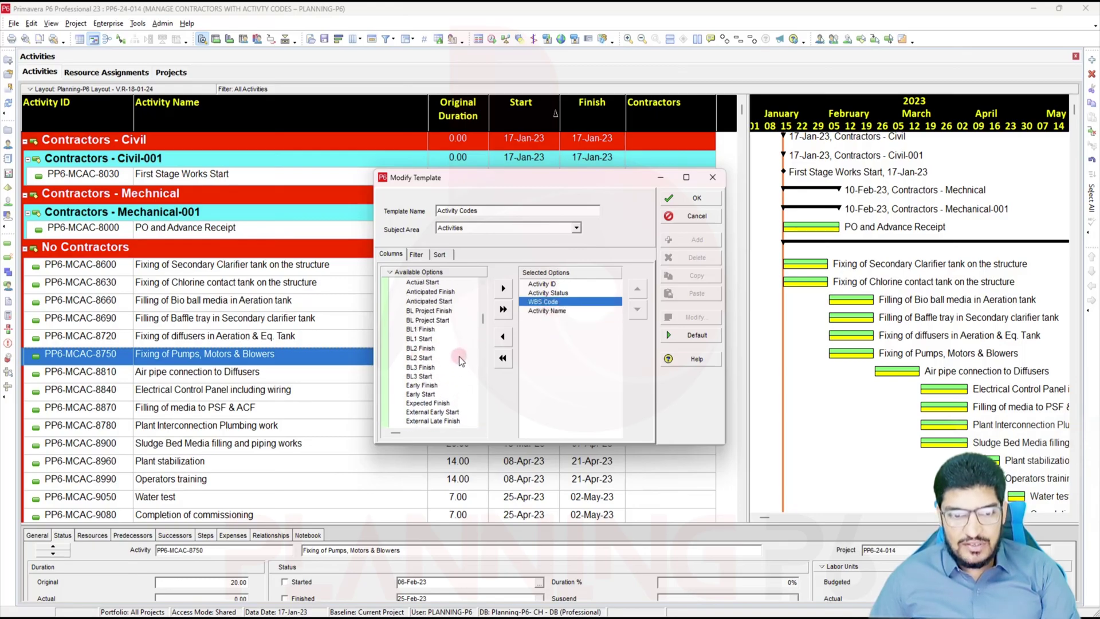
pyautogui.moveTo(481, 320); pyautogui.dragTo(463, 282)
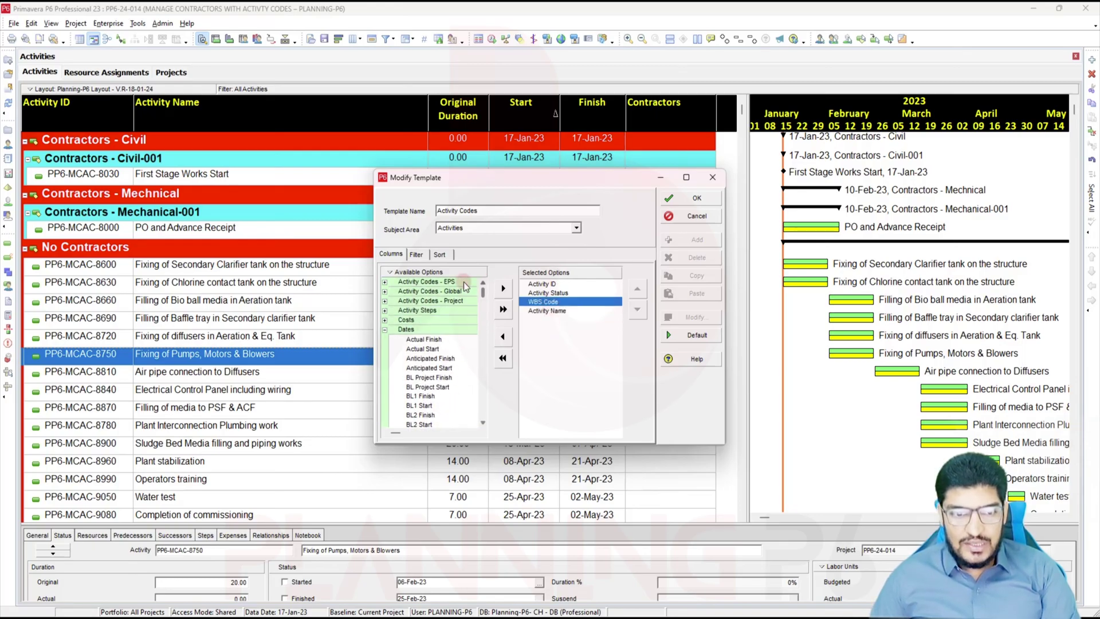
pyautogui.click(384, 292)
pyautogui.doubleClick(412, 302)
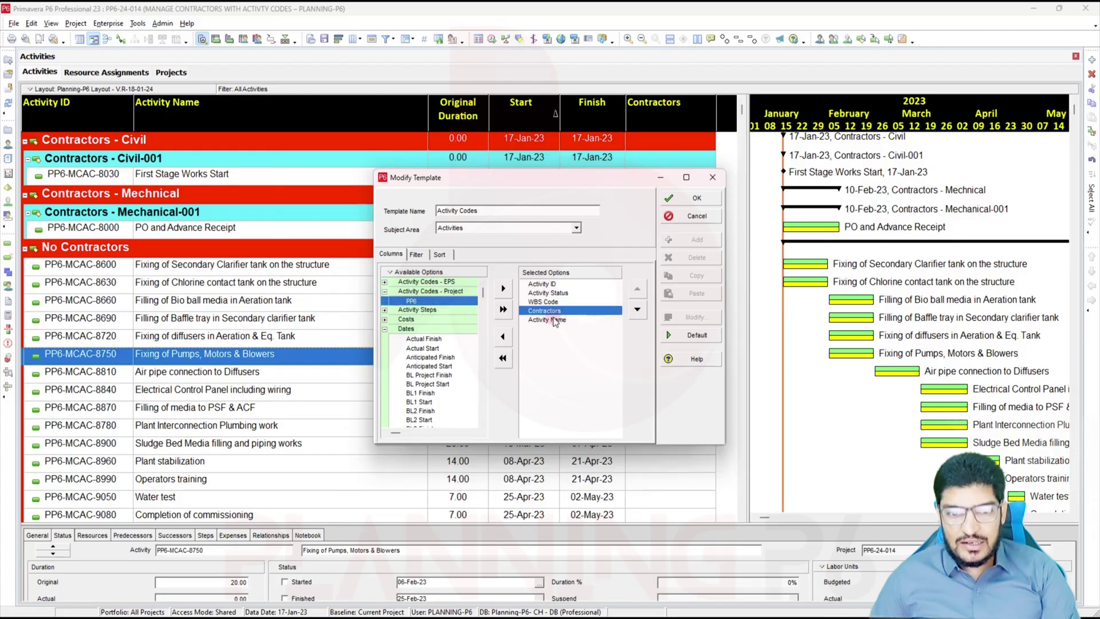
pyautogui.click(637, 310)
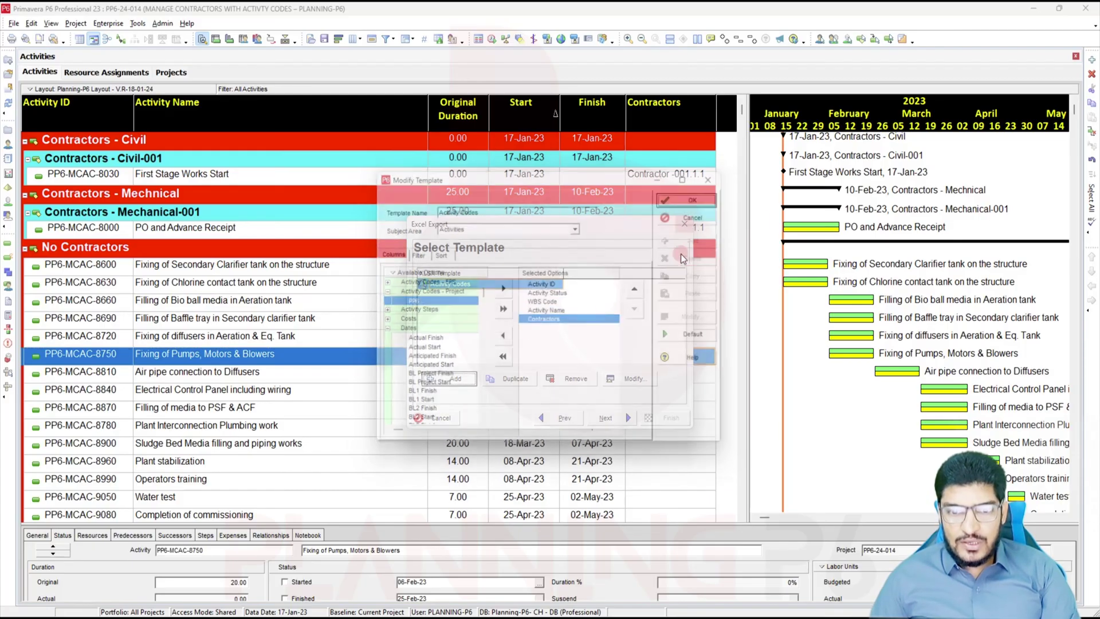
pyautogui.click(629, 418)
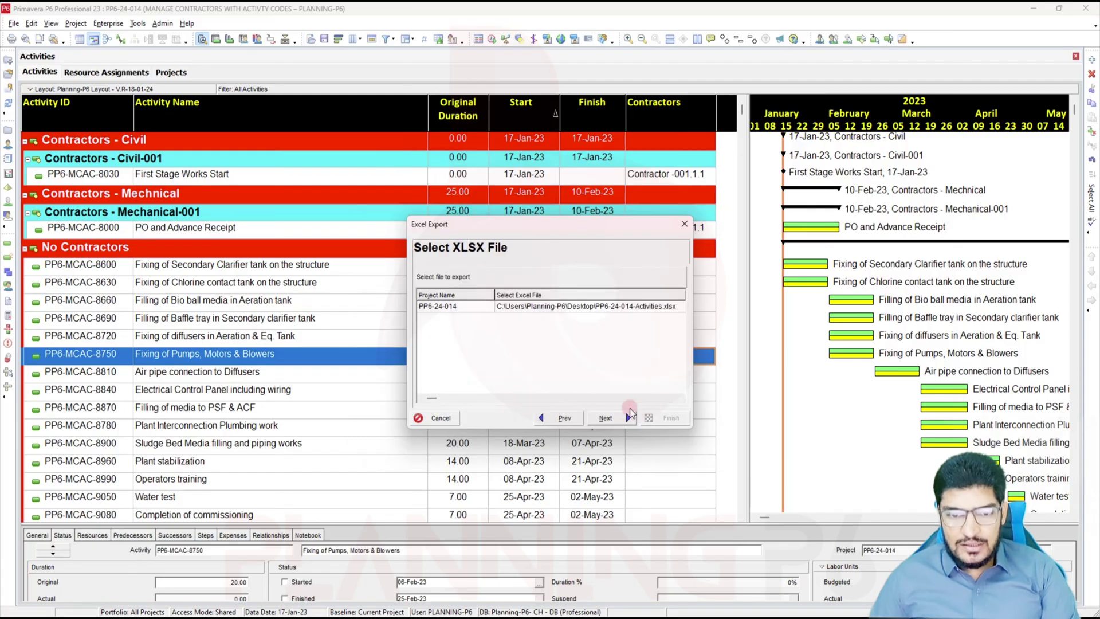
# - Export the activities to PP6-24-014-Activities.xlsx on the Desktop, then minimize P6
pyautogui.click(619, 308)
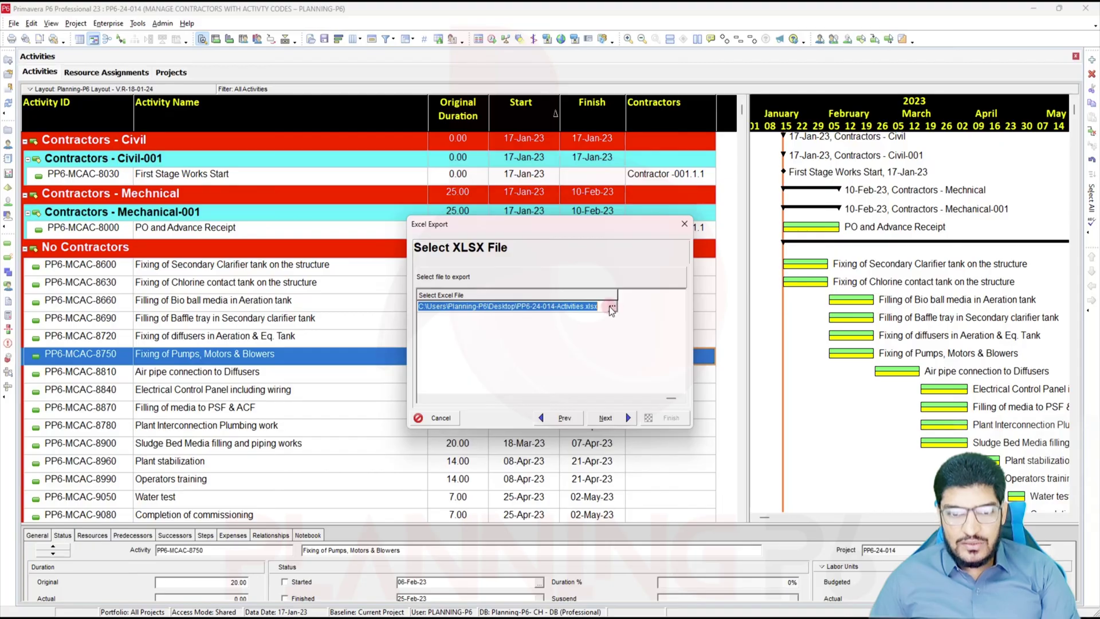
pyautogui.click(609, 307)
pyautogui.click(612, 306)
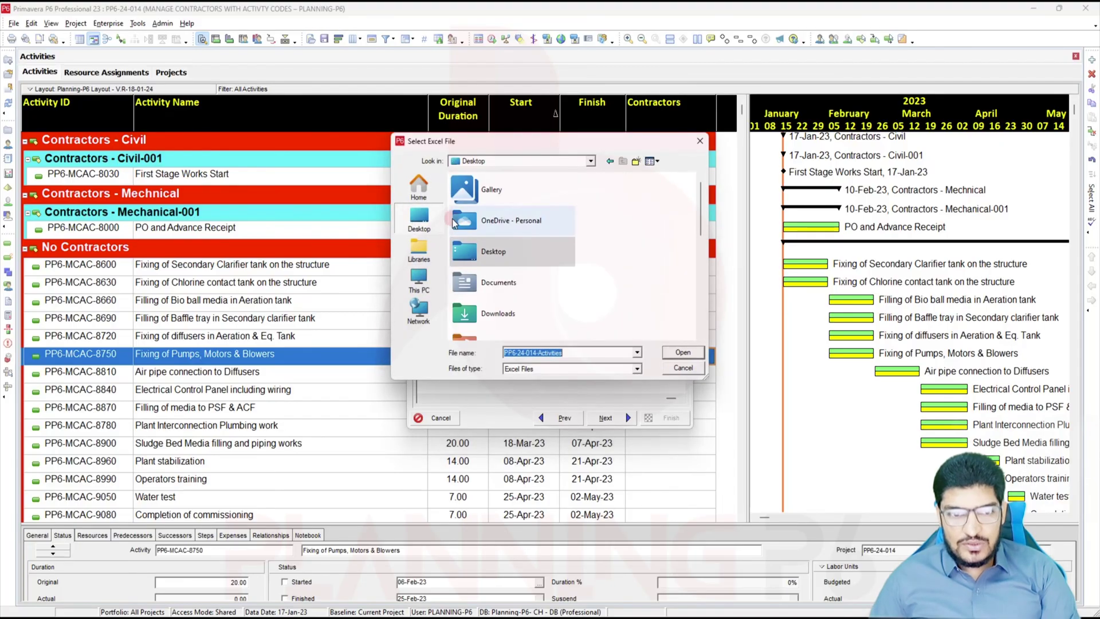
pyautogui.click(694, 355)
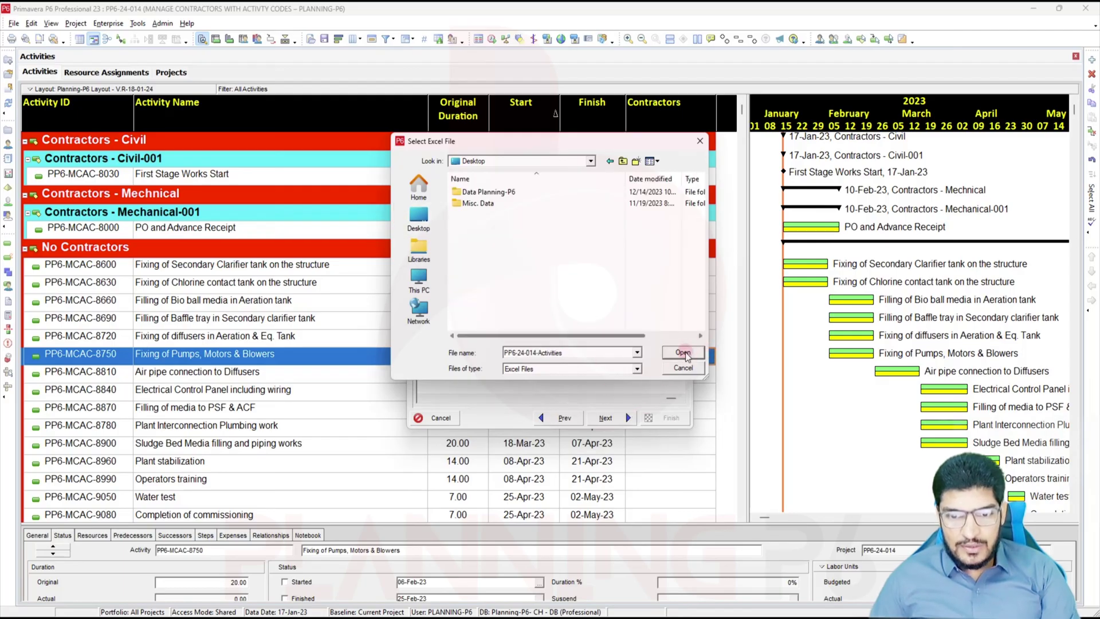
pyautogui.click(683, 352)
pyautogui.click(630, 418)
pyautogui.click(648, 418)
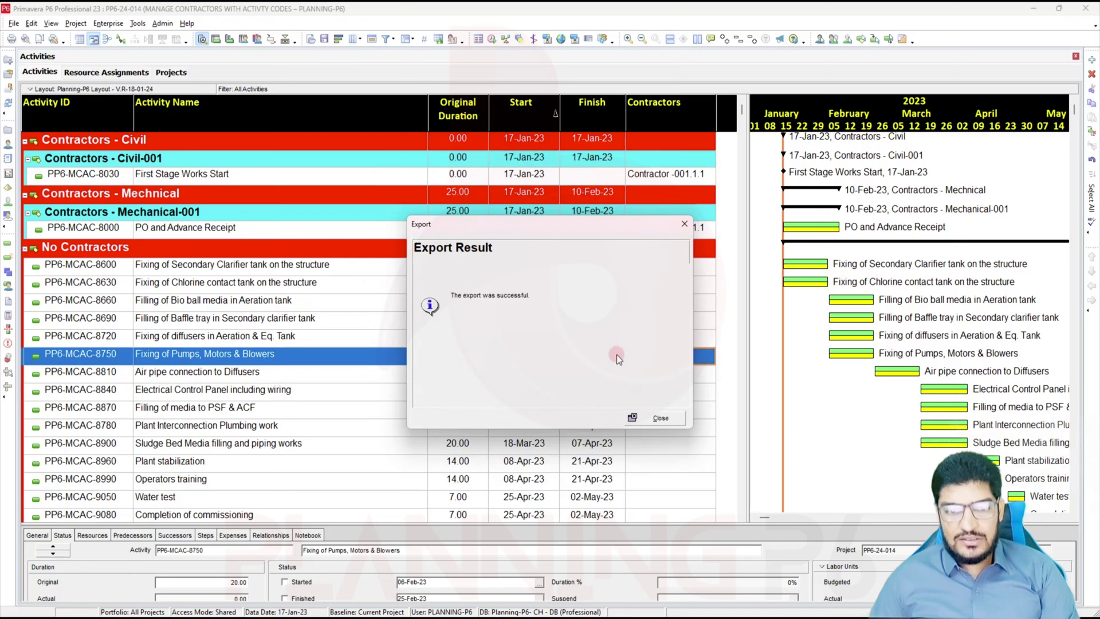
pyautogui.click(660, 418)
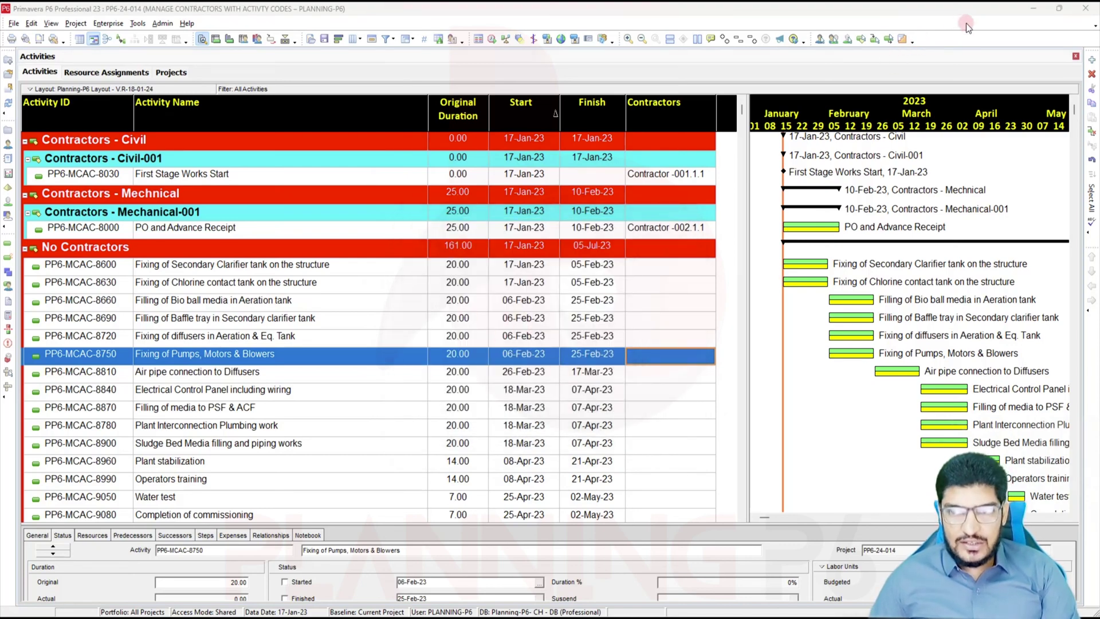
pyautogui.click(1033, 8)
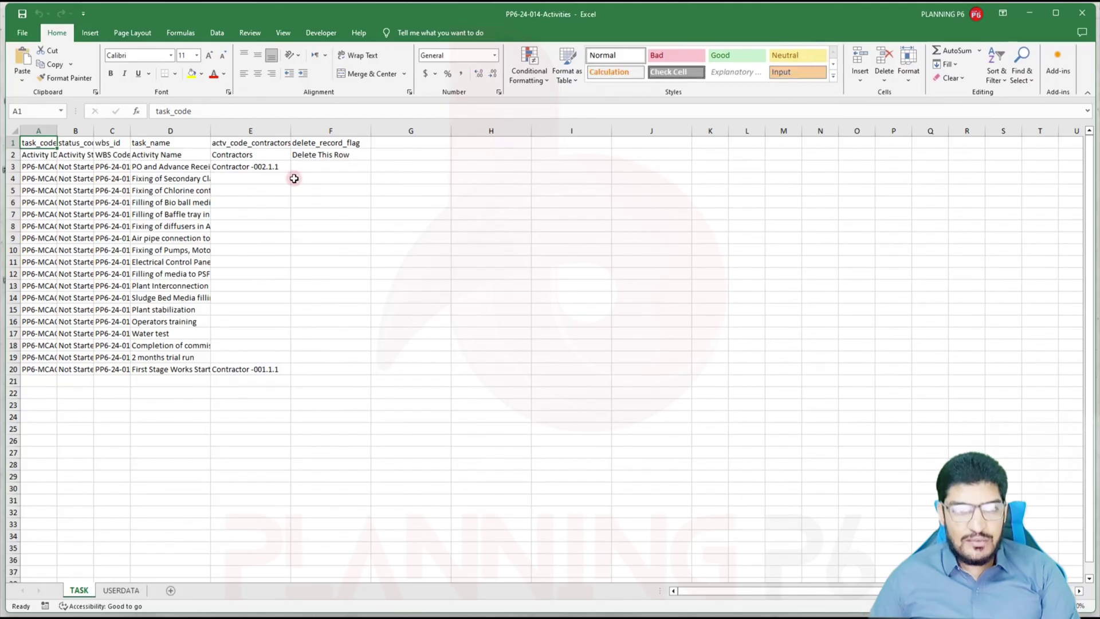
# - Widen columns D and E, then copy Contractor -001.1.1 from E20 into E9:E14
pyautogui.doubleClick(290, 130)
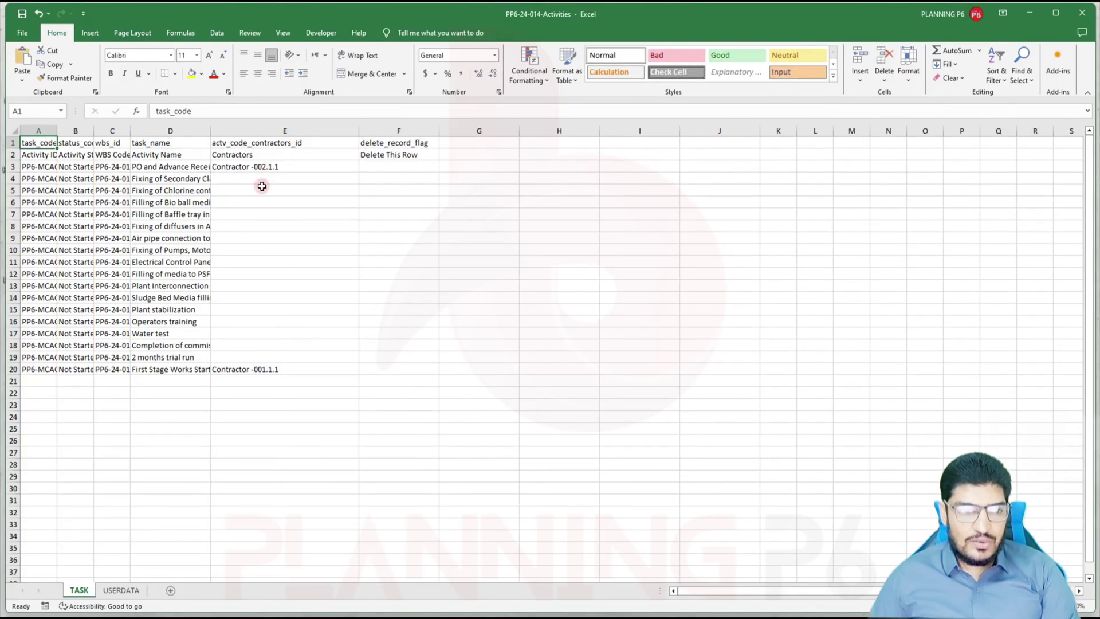
pyautogui.moveTo(210, 131); pyautogui.dragTo(268, 130)
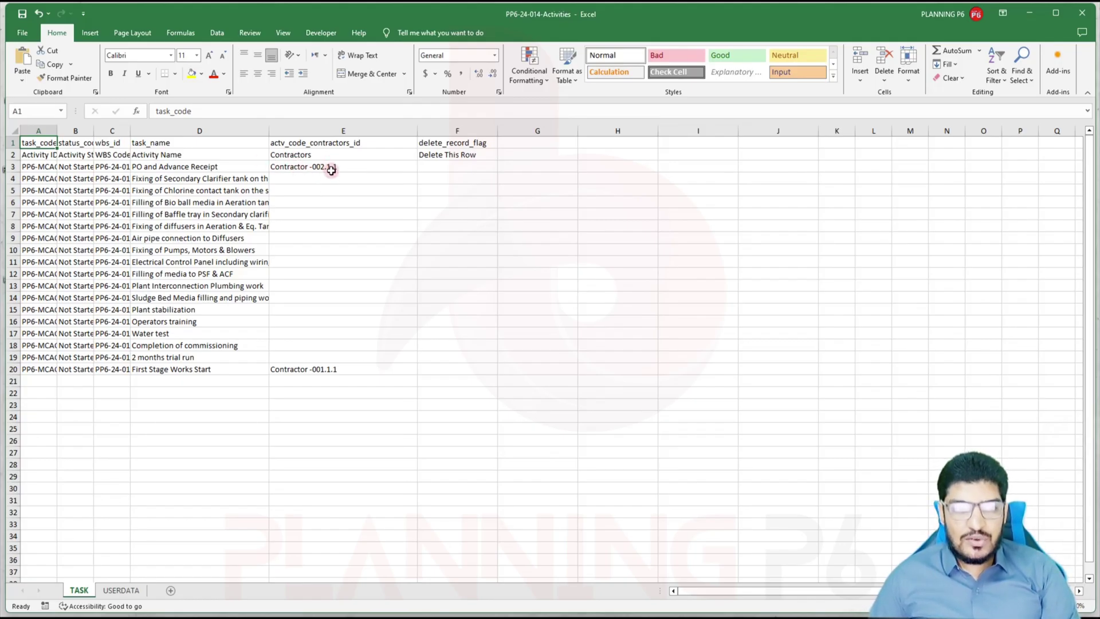
pyautogui.moveTo(312, 371)
pyautogui.mouseDown()
pyautogui.moveTo(319, 255)
pyautogui.moveTo(323, 354)
pyautogui.mouseUp()
pyautogui.click(316, 369)
pyautogui.hotkey('ctrl', 'c')
pyautogui.click(299, 241)
pyautogui.moveTo(299, 245); pyautogui.dragTo(295, 299)
pyautogui.hotkey('ctrl', 'v')
pyautogui.click(309, 333)
# - Paste Contractor -002.1.1 from E3 as values into E4:E8
pyautogui.click(314, 168)
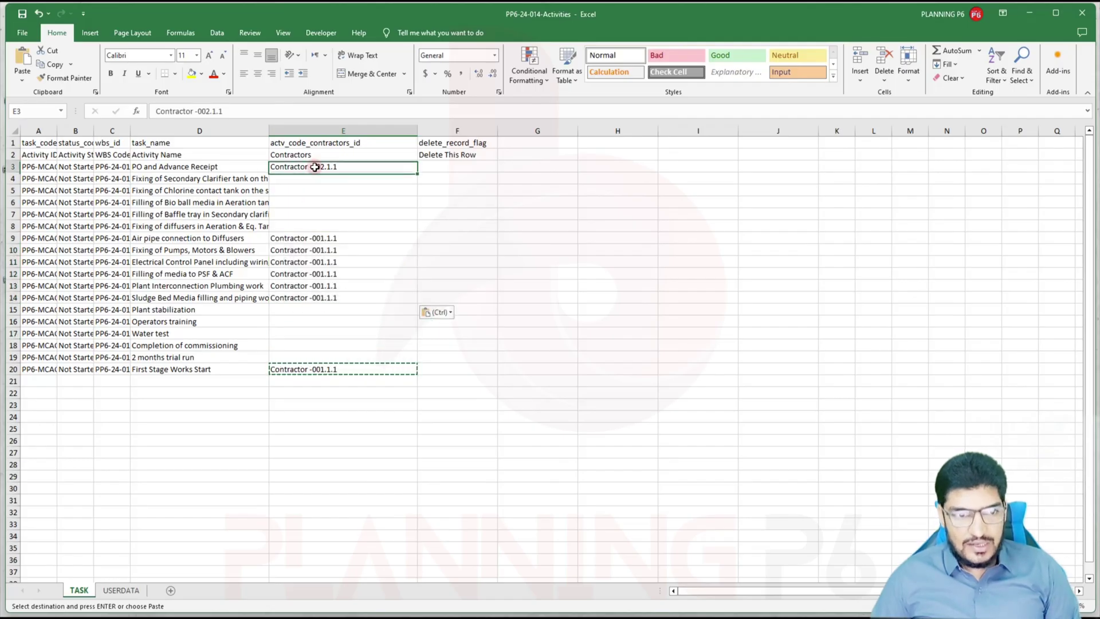
pyautogui.hotkey('ctrl', 'c')
pyautogui.click(318, 182)
pyautogui.moveTo(318, 181); pyautogui.dragTo(317, 228)
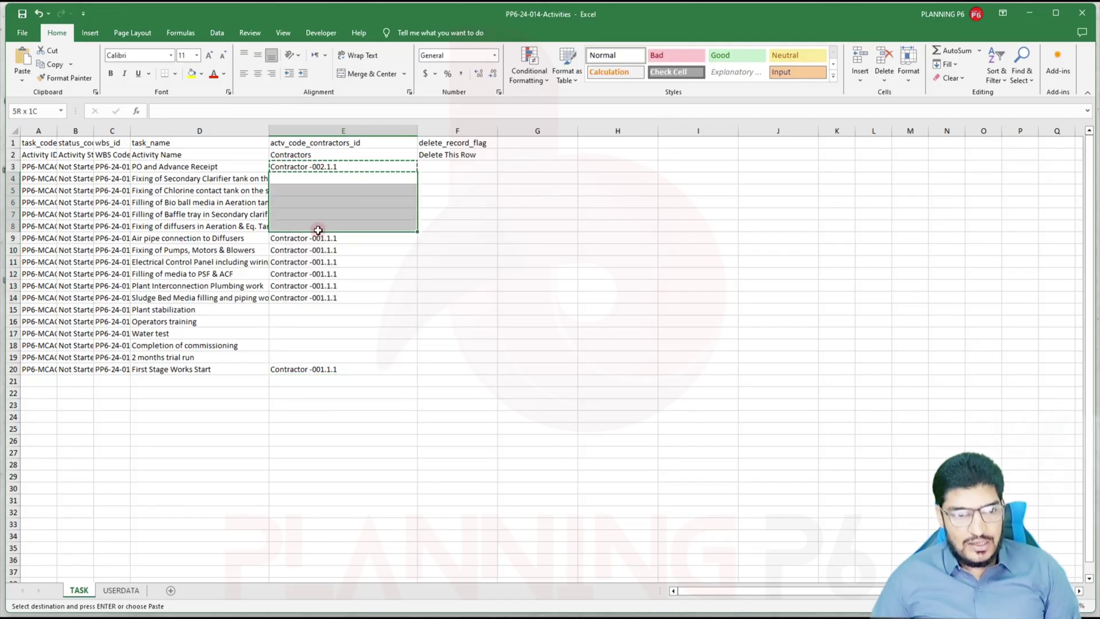
pyautogui.rightClick(317, 225)
pyautogui.click(357, 290)
pyautogui.click(326, 273)
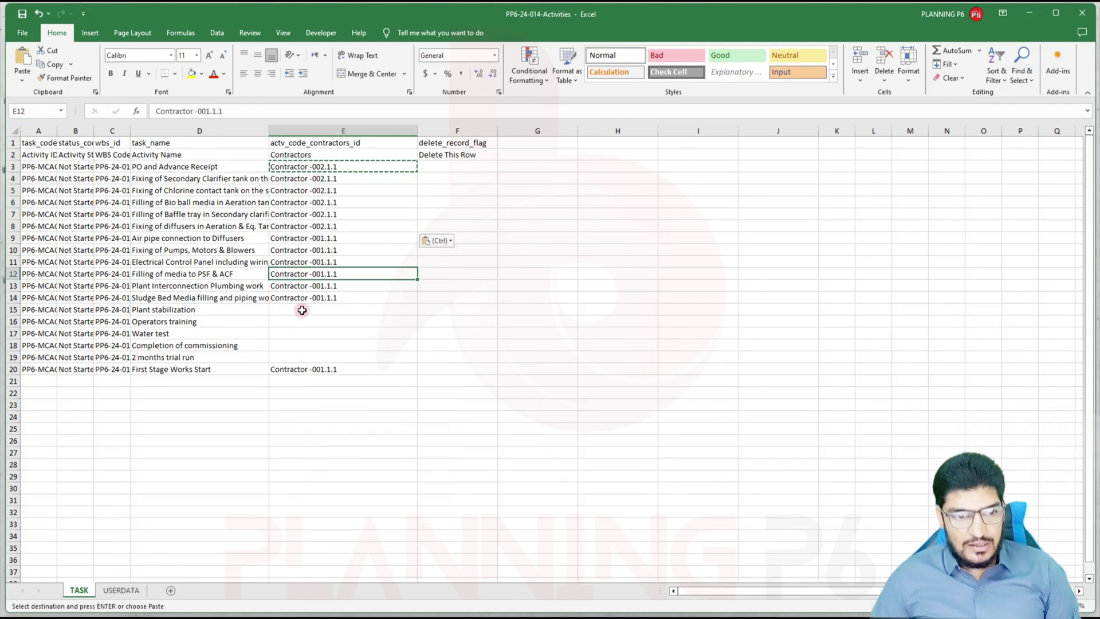
# - Paste Contractor -002.1.1 values into E15:E19, widen column D, and close Excel
pyautogui.moveTo(302, 309); pyautogui.dragTo(302, 356)
pyautogui.rightClick(303, 354)
pyautogui.click(343, 104)
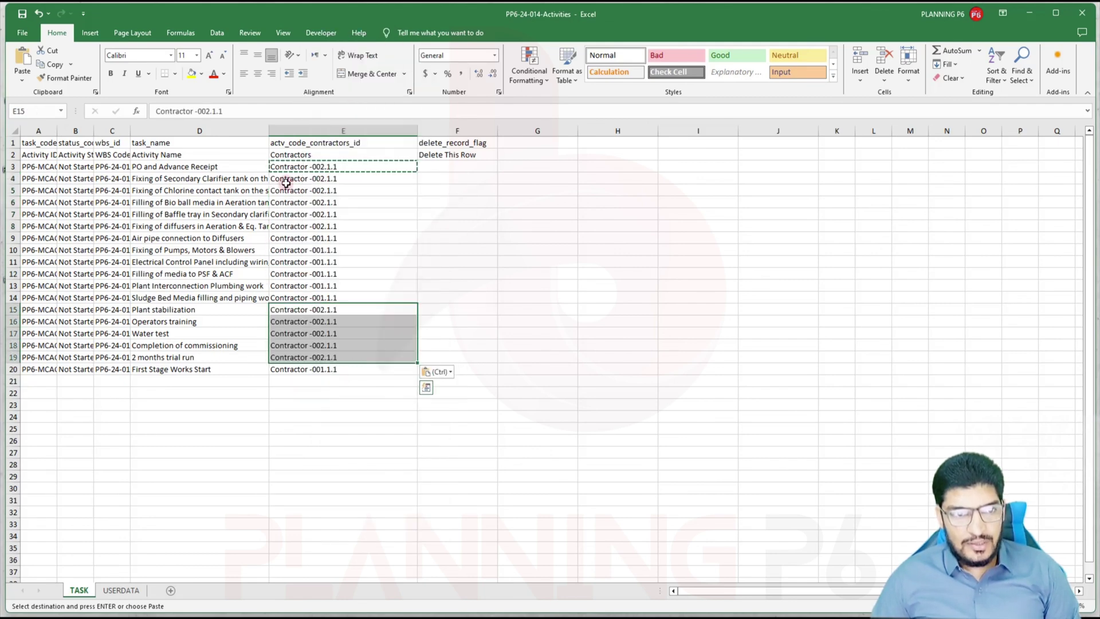
pyautogui.moveTo(268, 131); pyautogui.dragTo(326, 131)
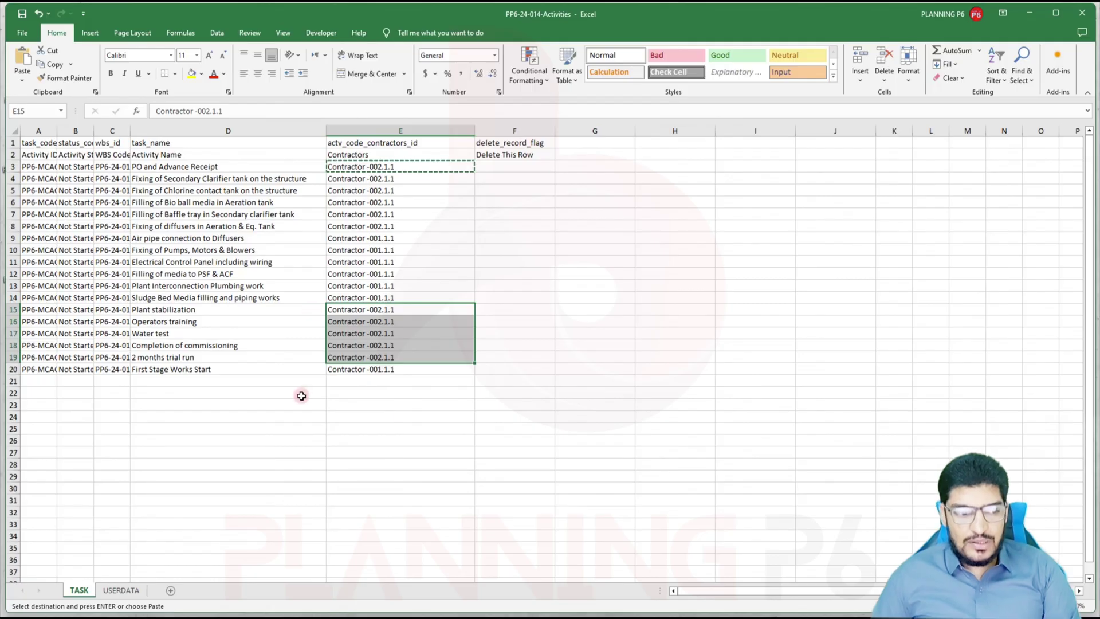
pyautogui.click(480, 263)
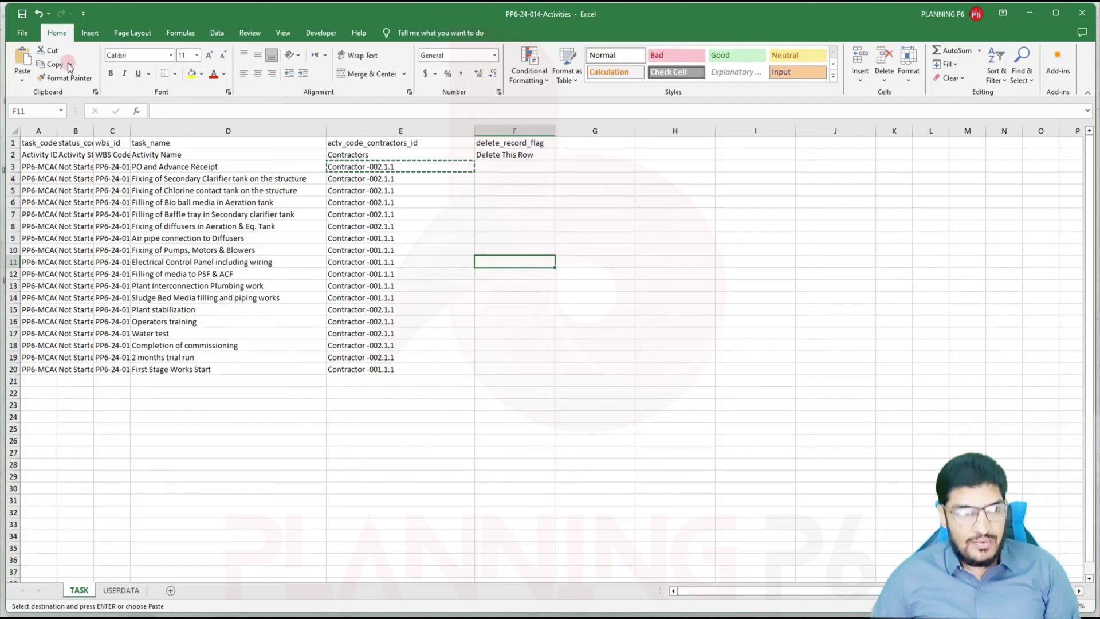
pyautogui.click(1080, 12)
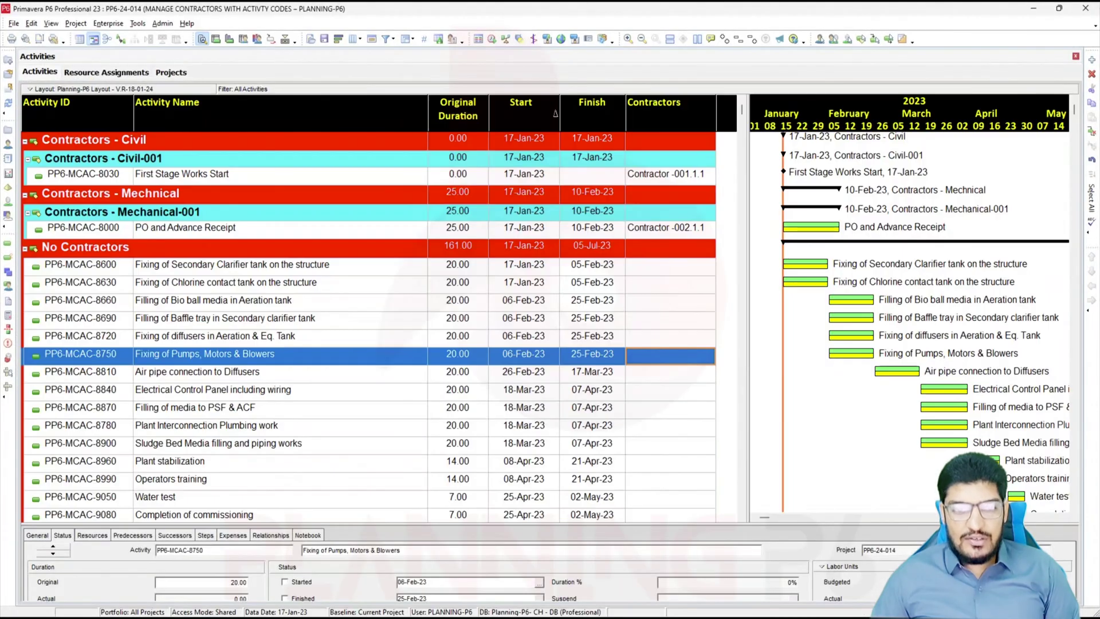
# - Start a Spreadsheet (XLSX) import of PP6-24-014-Activities.xlsx from the Desktop
pyautogui.click(12, 24)
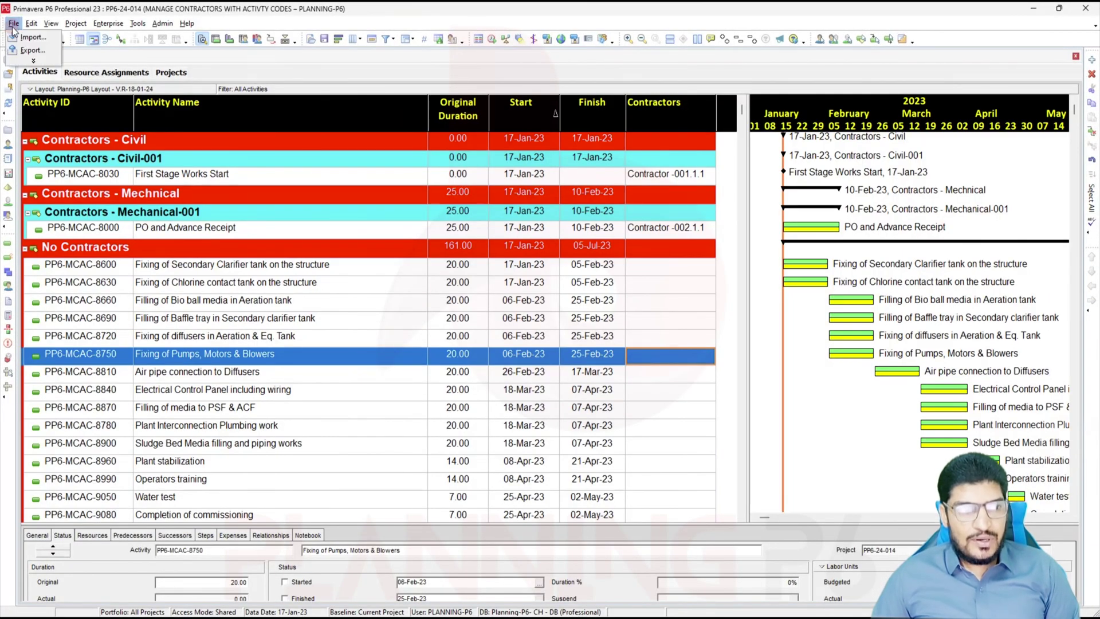
pyautogui.click(28, 133)
pyautogui.click(446, 323)
pyautogui.click(619, 422)
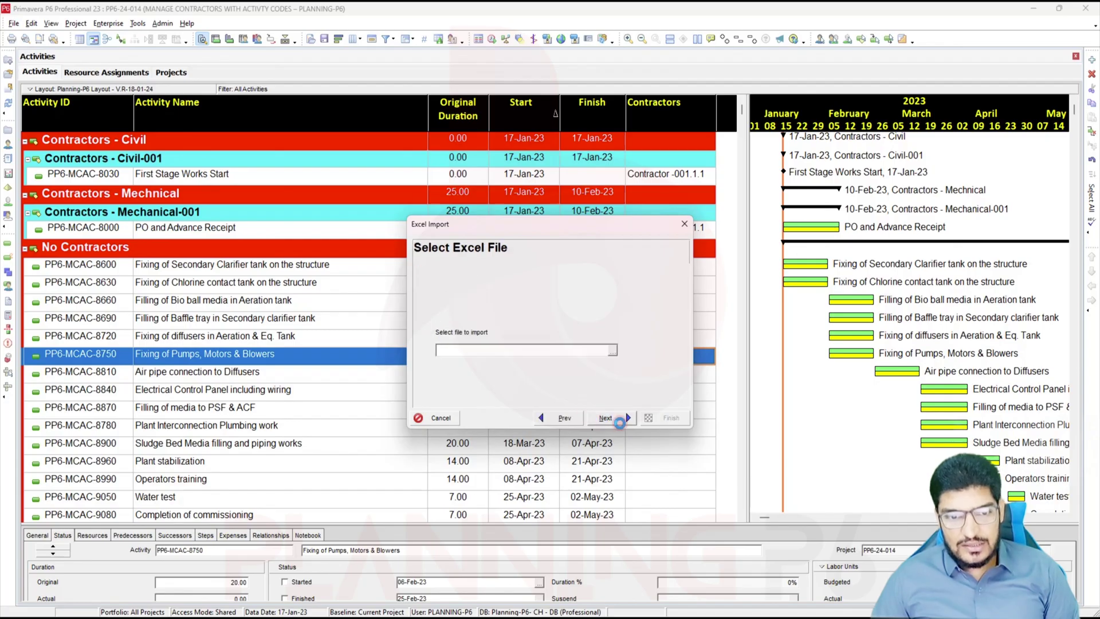
pyautogui.click(612, 350)
pyautogui.click(419, 218)
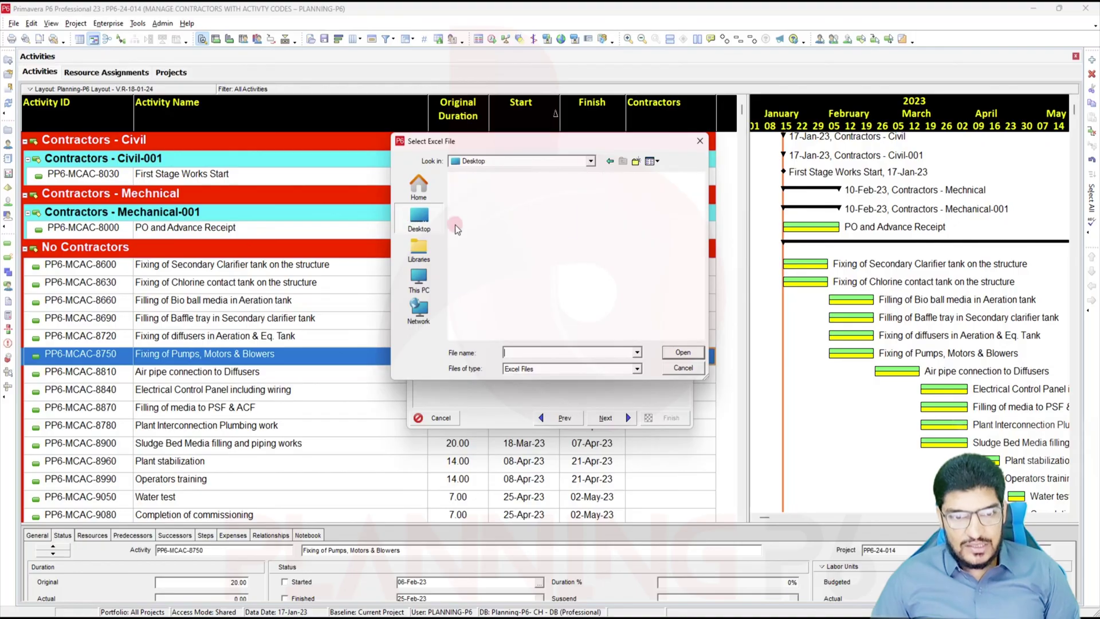
pyautogui.doubleClick(545, 255)
pyautogui.doubleClick(515, 319)
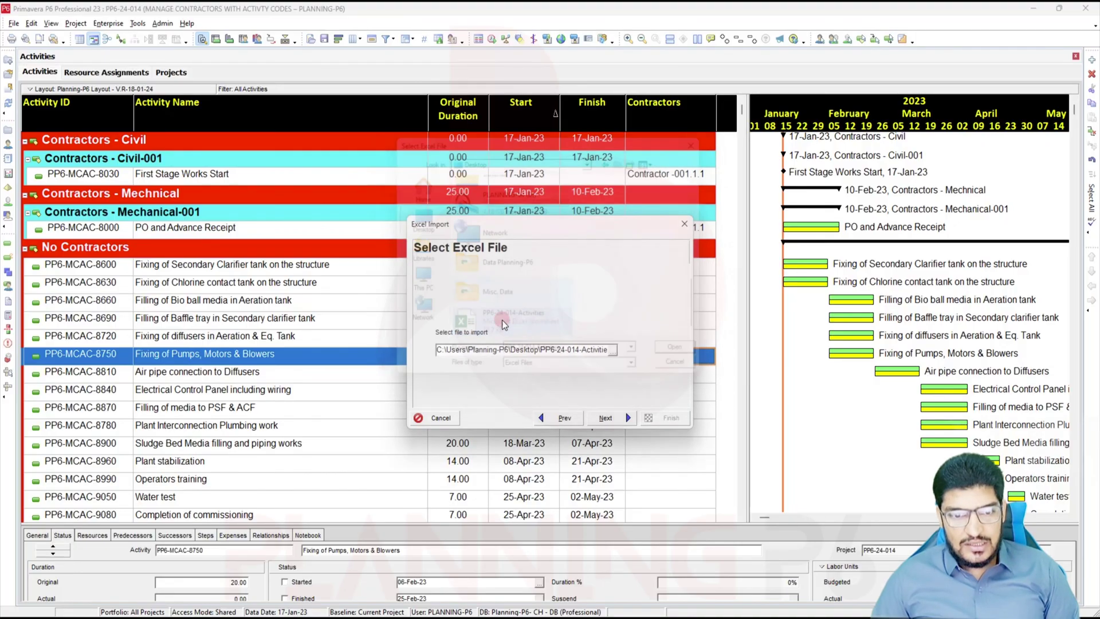
pyautogui.click(629, 418)
# - Set the import action to Update Existing Project with PP6-24-014 as destination
pyautogui.click(628, 330)
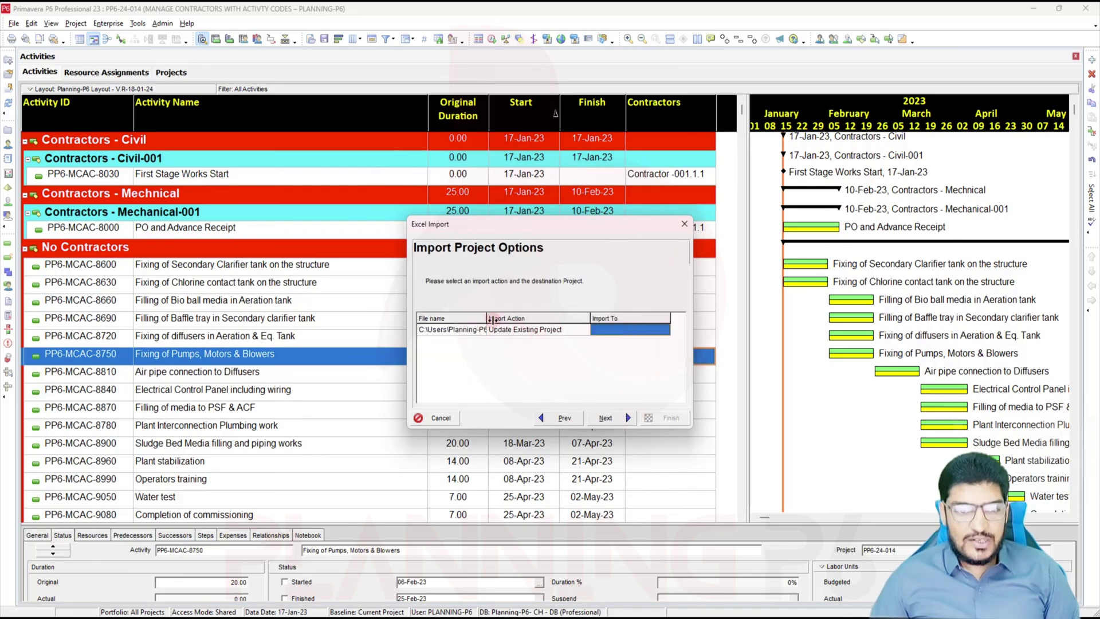
pyautogui.click(526, 330)
pyautogui.click(527, 332)
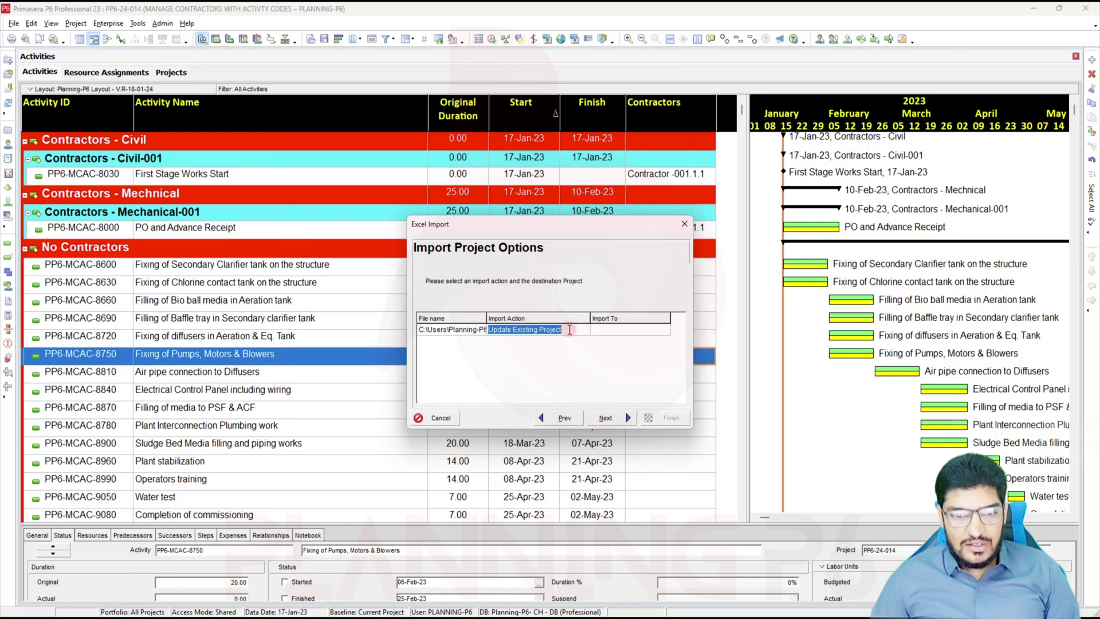
pyautogui.click(613, 330)
pyautogui.click(613, 330)
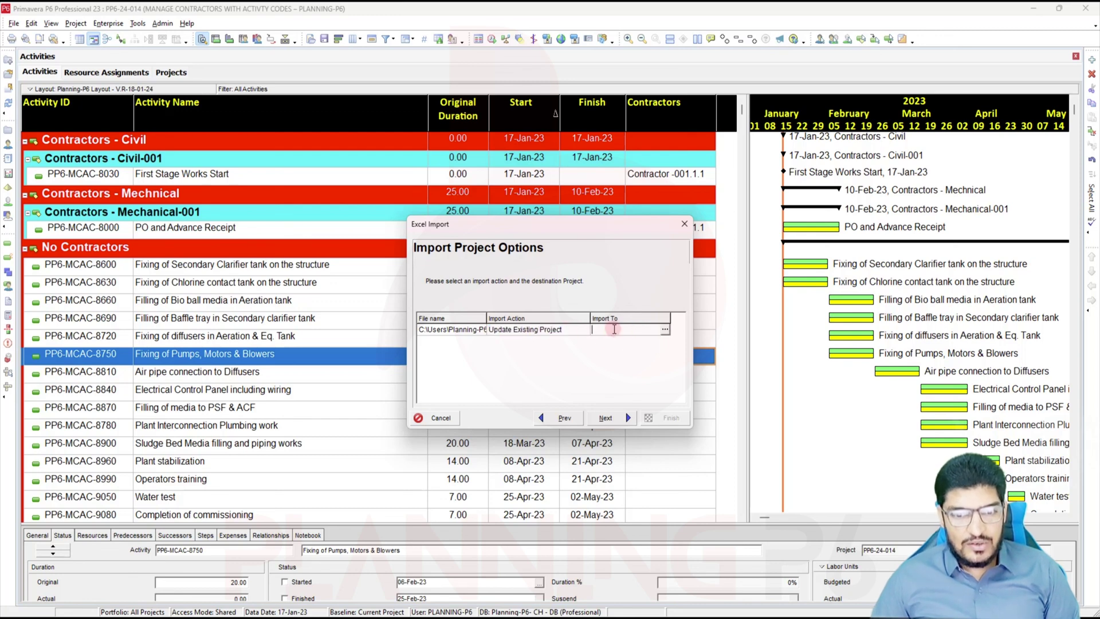
pyautogui.click(663, 330)
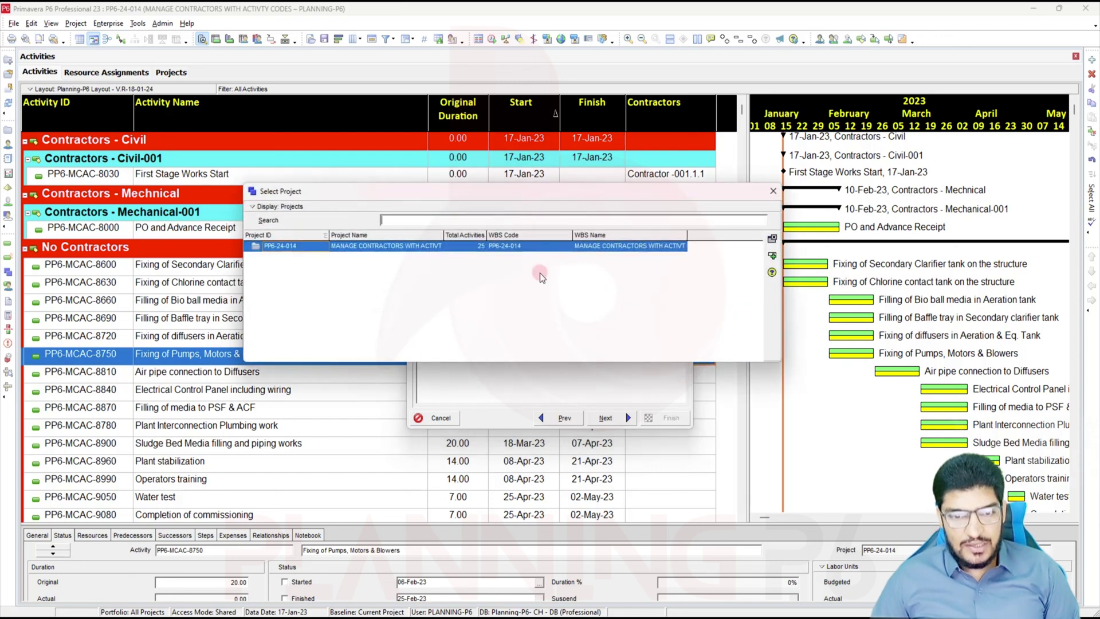
pyautogui.click(772, 256)
# - Import the Activities data and close the import result
pyautogui.click(621, 420)
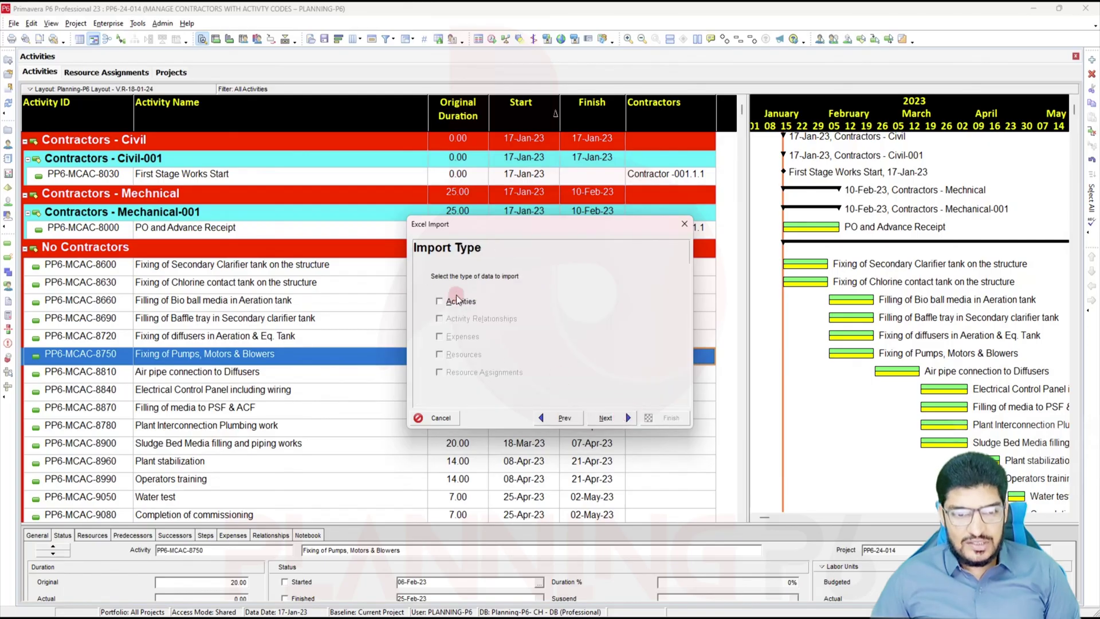
pyautogui.click(452, 302)
pyautogui.click(606, 418)
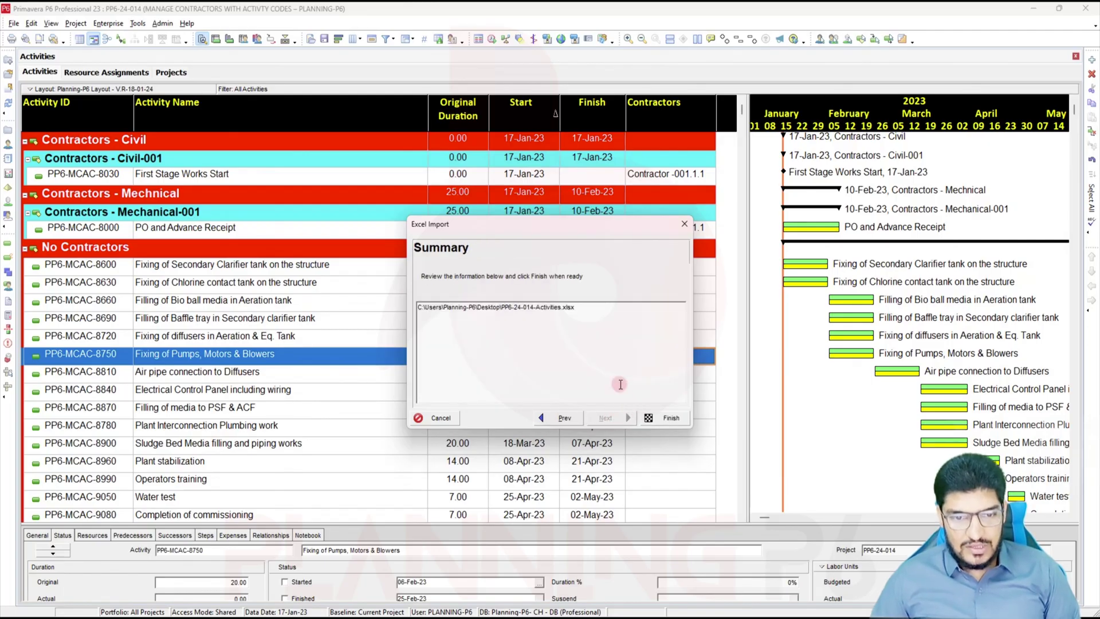
pyautogui.click(670, 418)
pyautogui.click(658, 418)
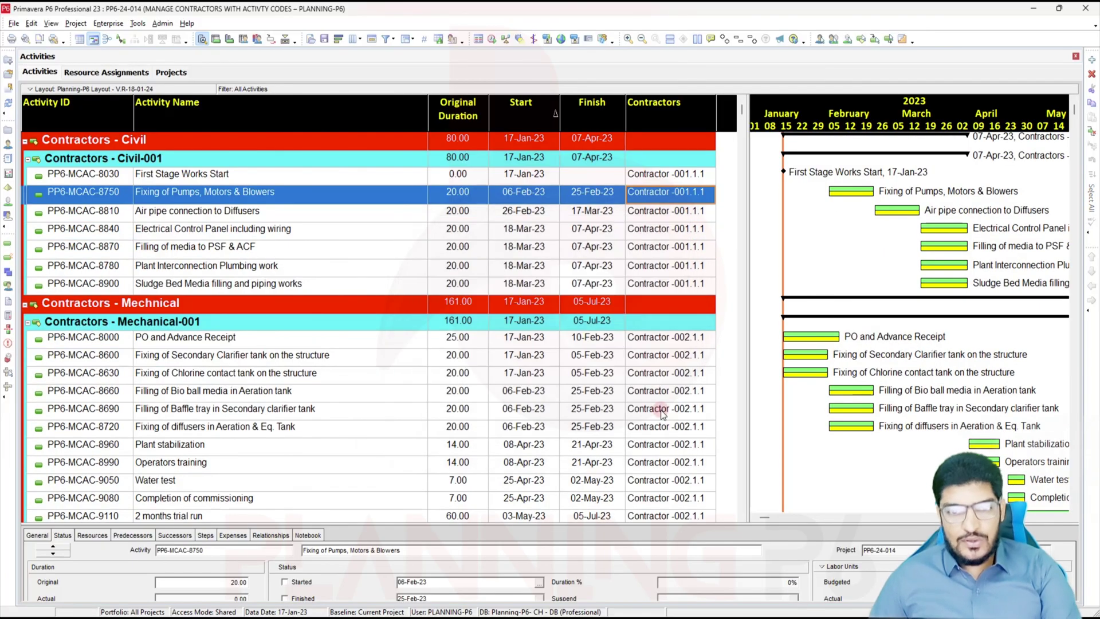
pyautogui.scroll(-1, 646, 288)
pyautogui.scroll(1, 651, 286)
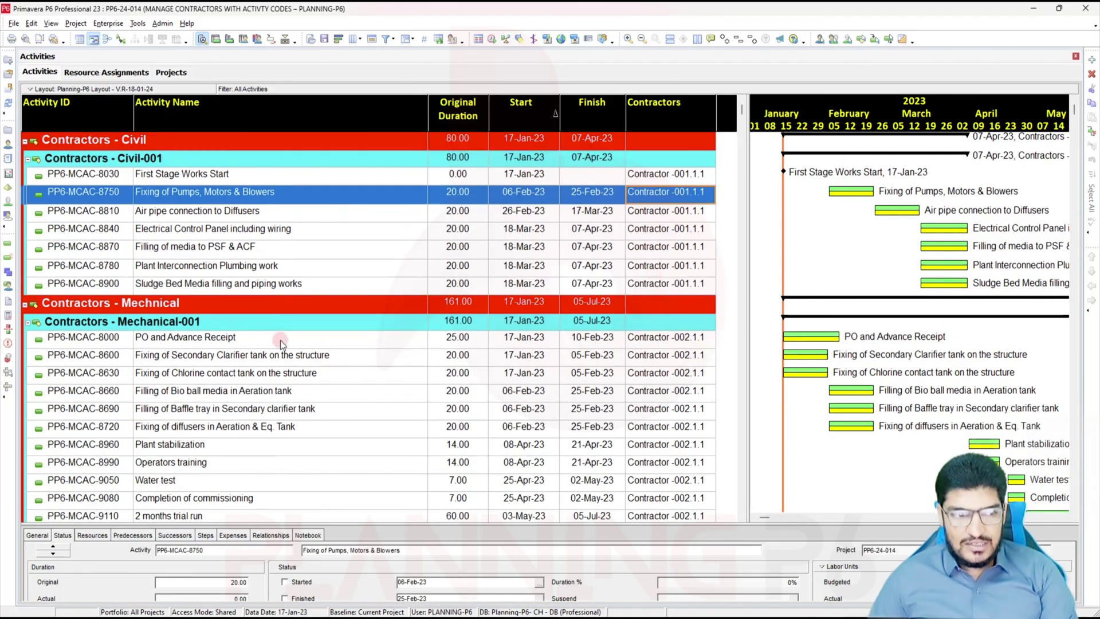
pyautogui.scroll(-1, 195, 336)
pyautogui.scroll(1, 170, 286)
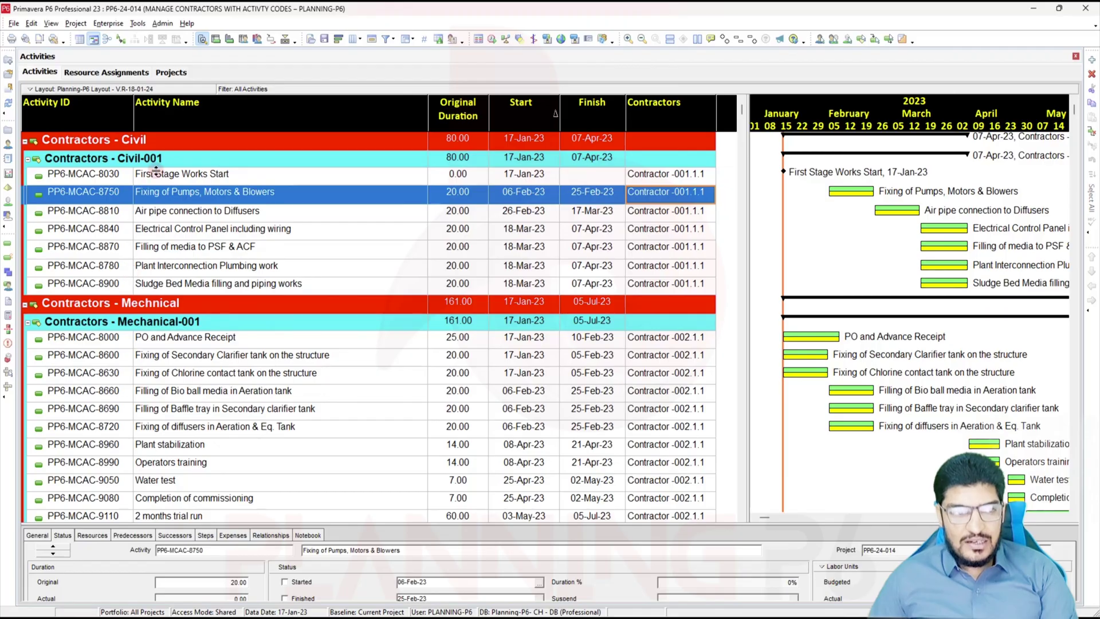
pyautogui.scroll(-1, 438, 189)
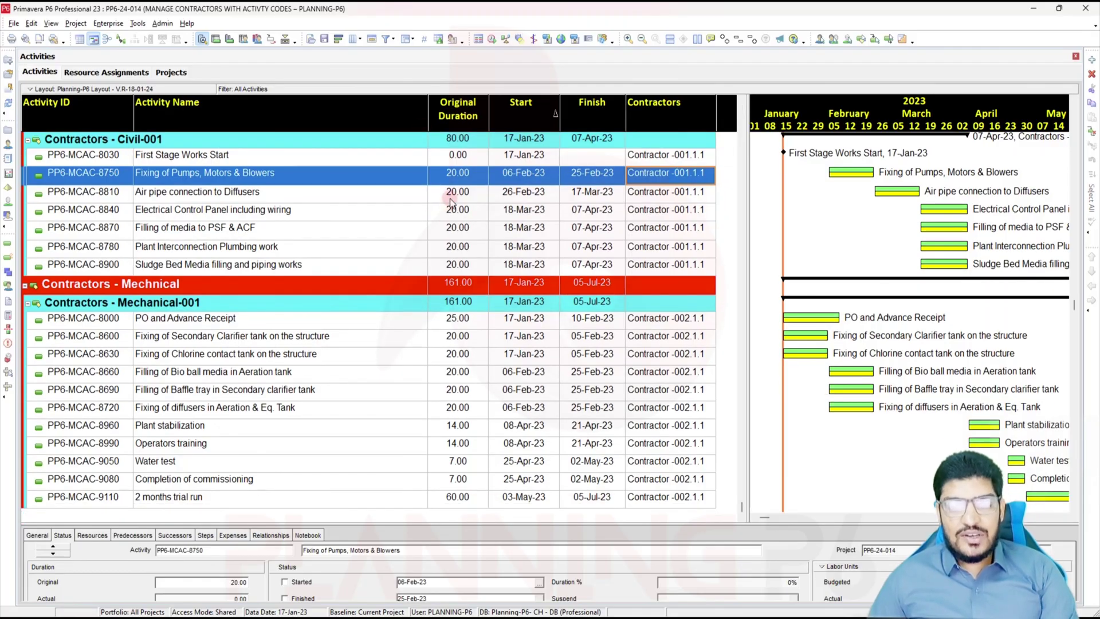